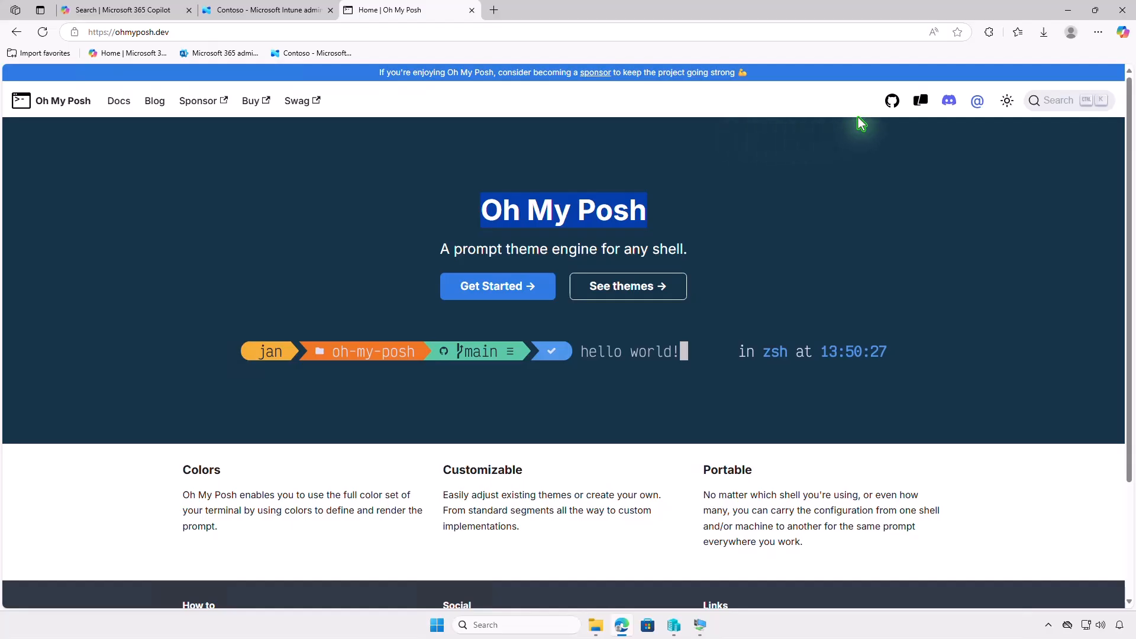
Download install-x64.msi from the latest release in the Oh My Posh GitHub repository and show it in the Downloads folder.
left_click(887, 101)
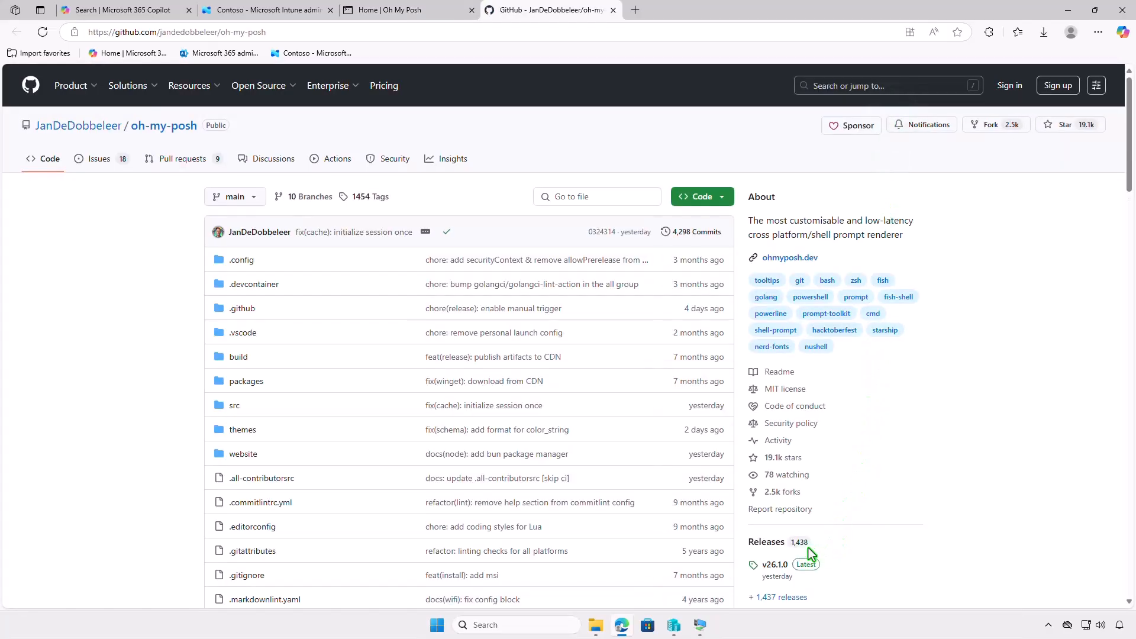
left_click(784, 543)
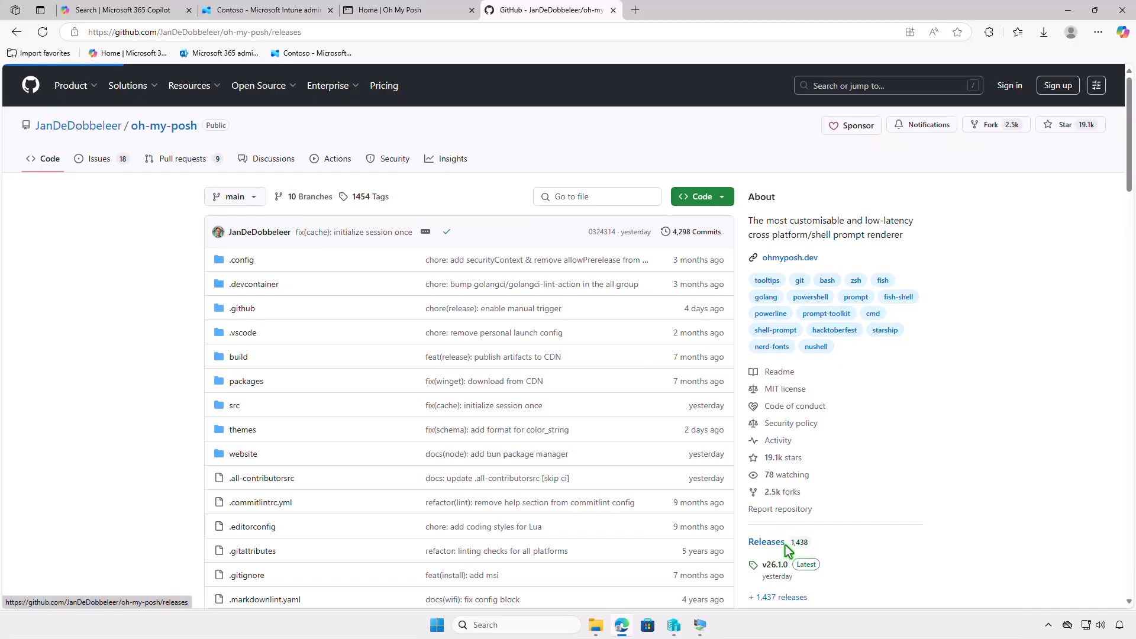
scroll(785, 545, "down", 4)
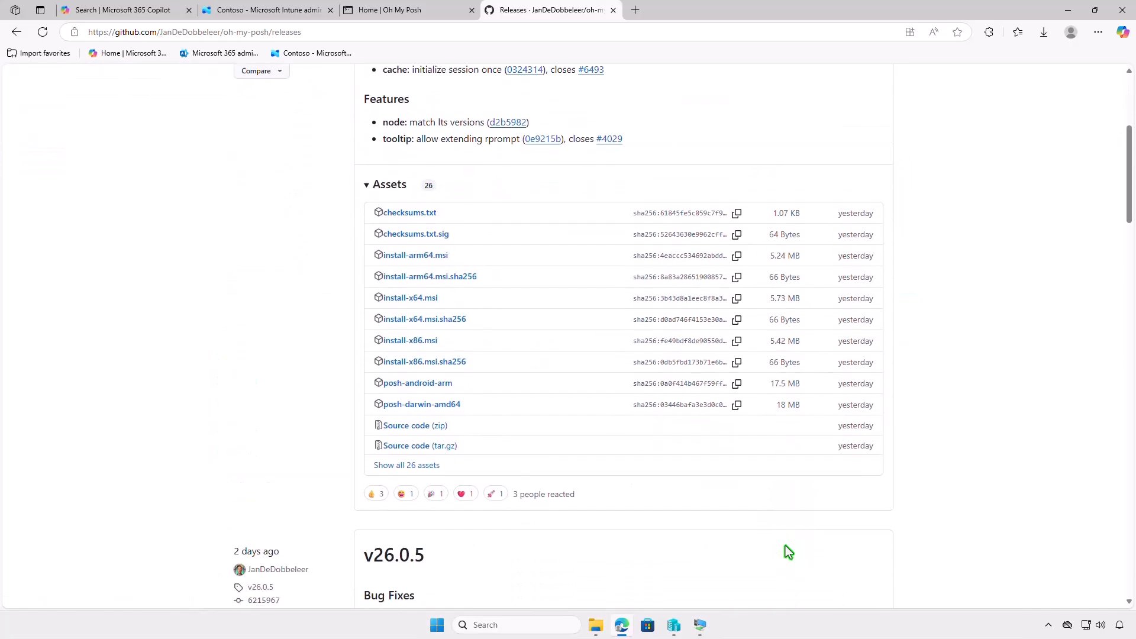
left_click(435, 288)
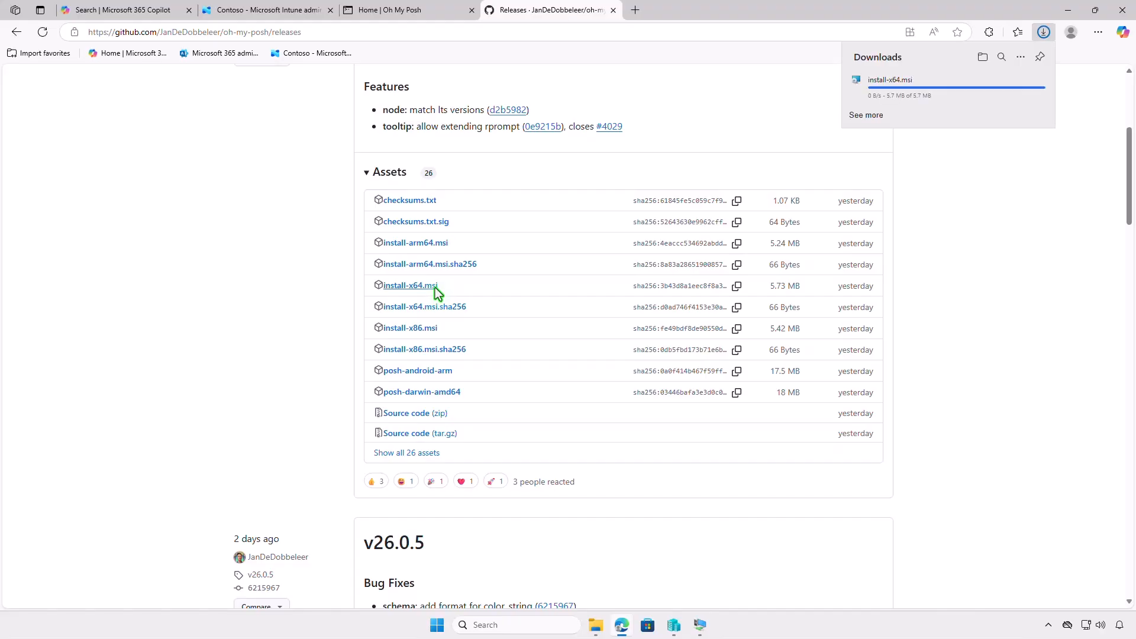
left_click(983, 58)
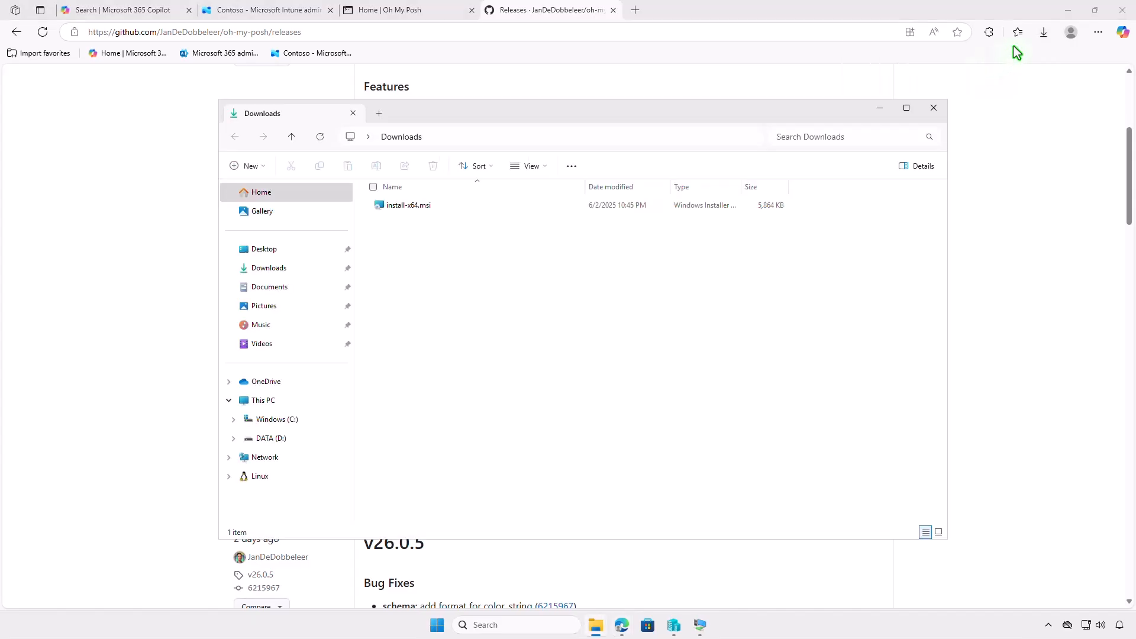
left_click(1070, 12)
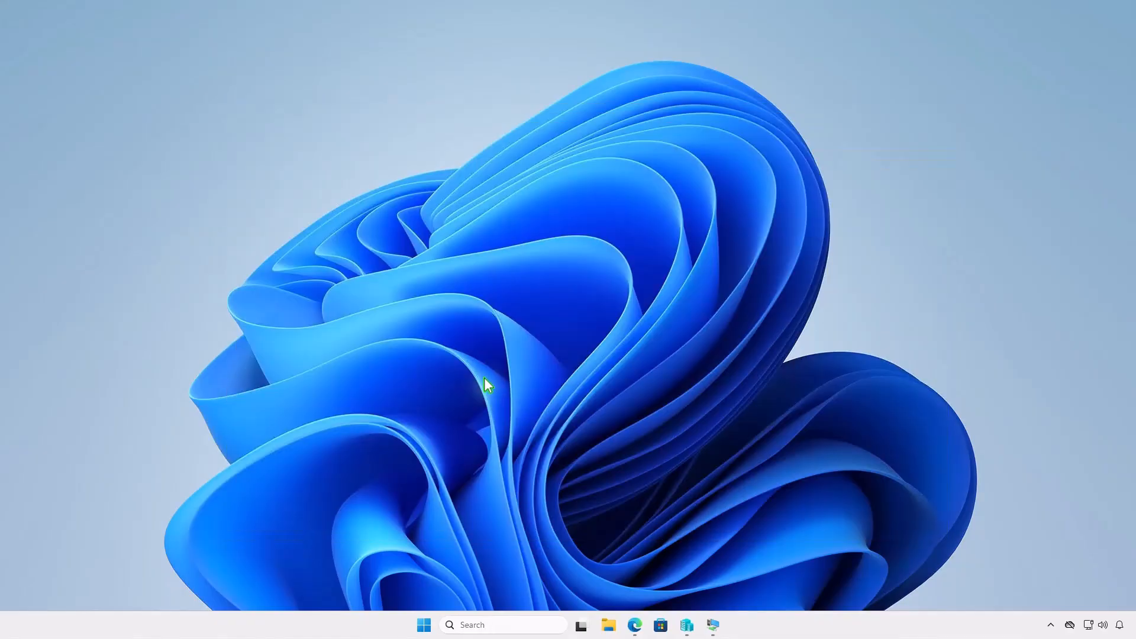
Create a folder named Intune on the DATA (D:) drive in File Explorer.
left_click(609, 624)
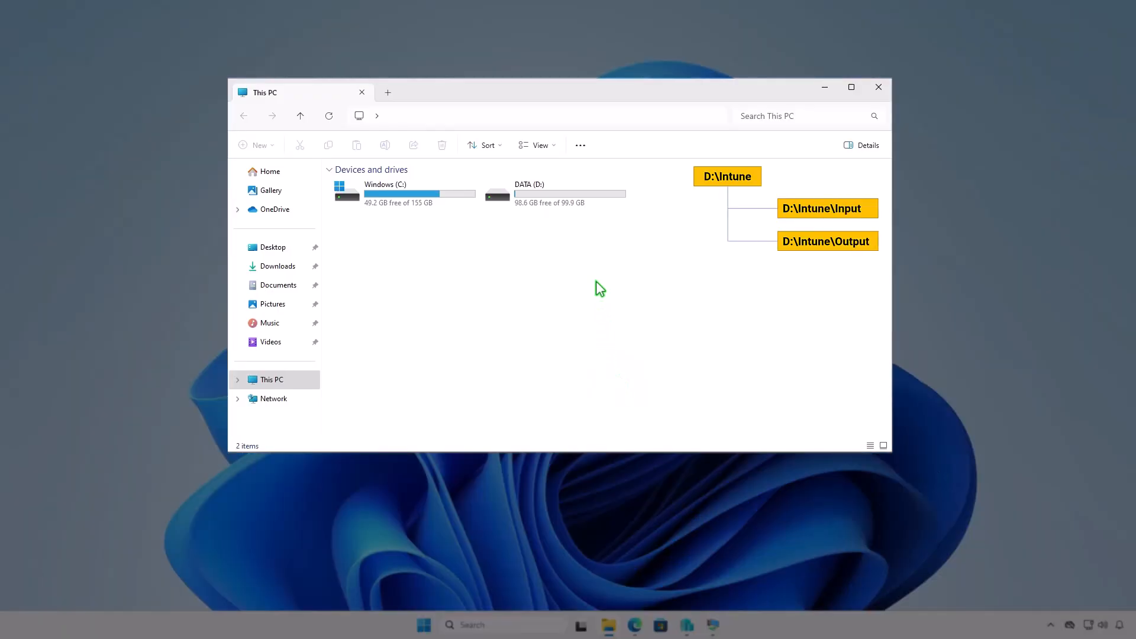
double_click(591, 196)
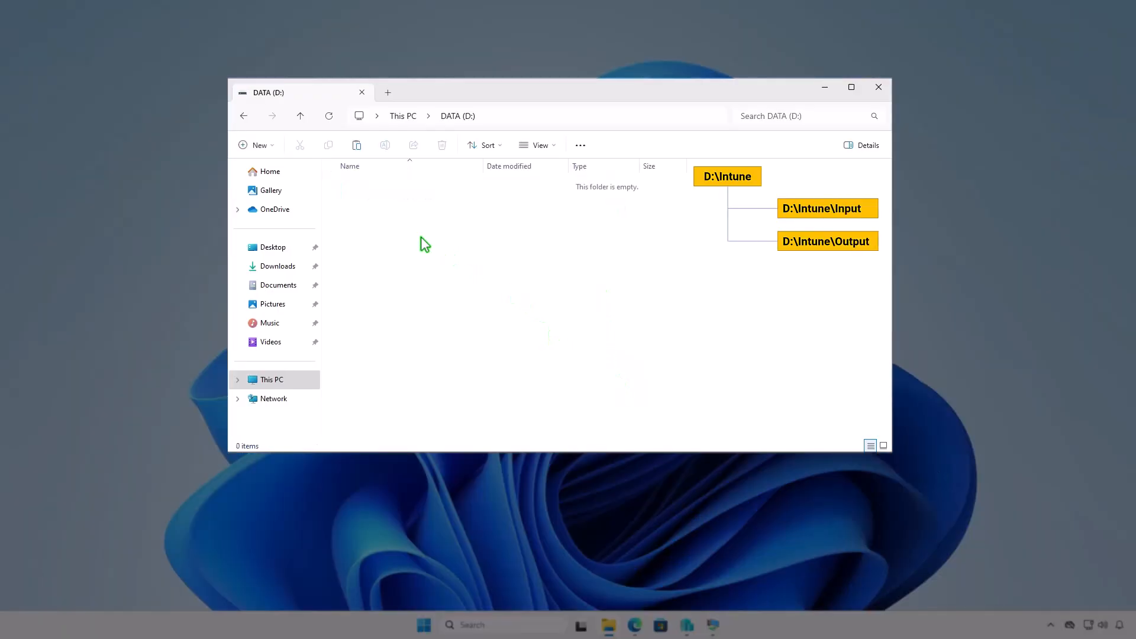
left_click(268, 146)
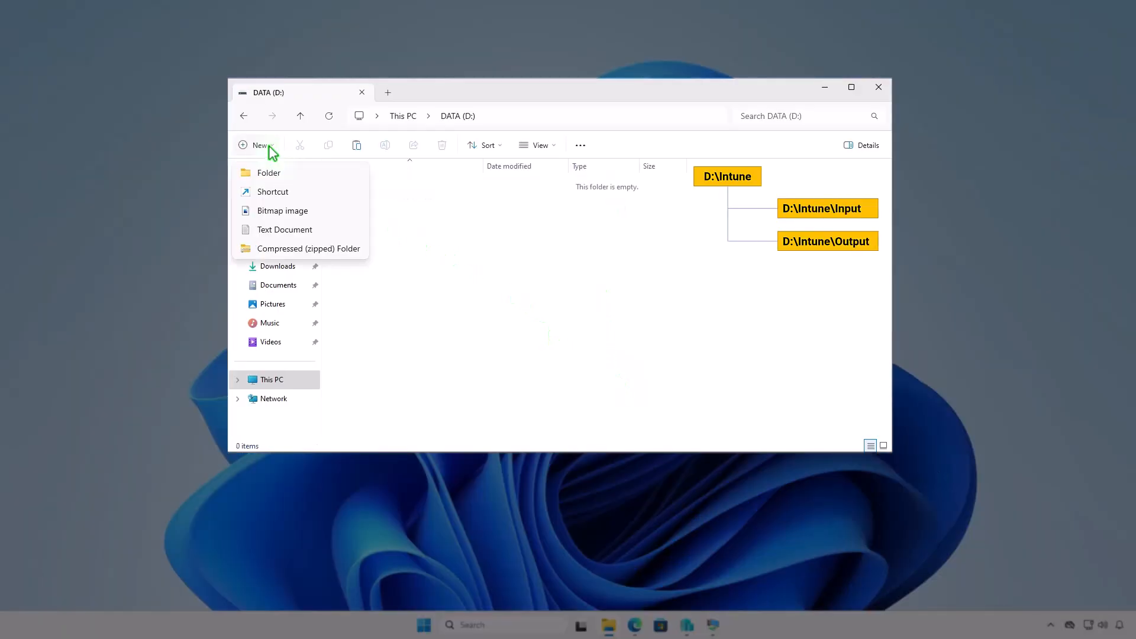
left_click(290, 172)
type("Intune")
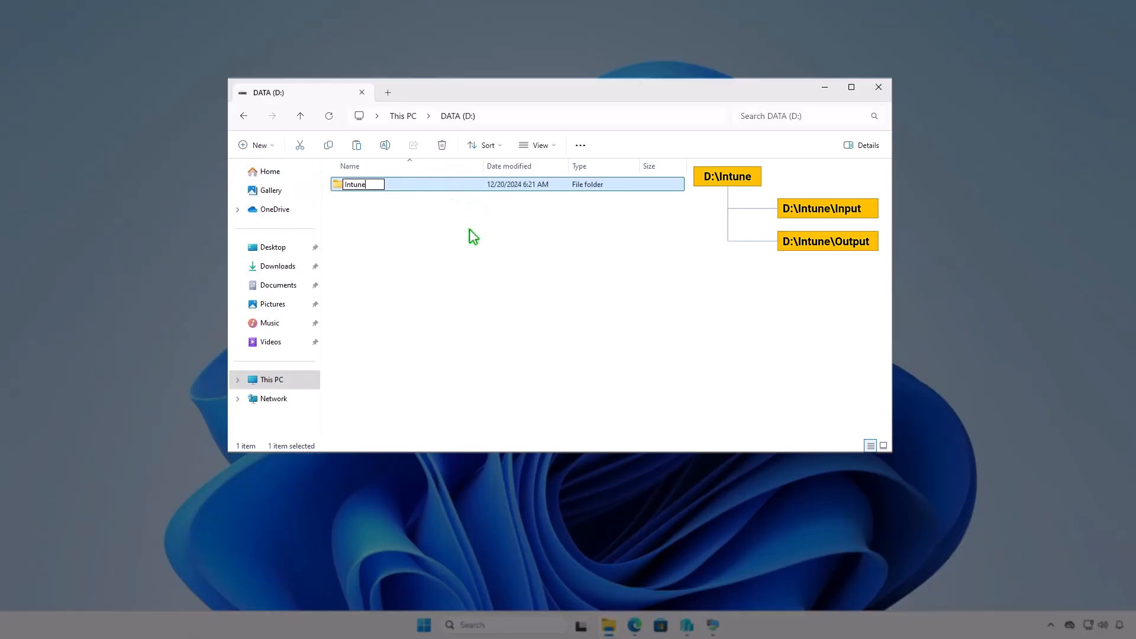
key("Return")
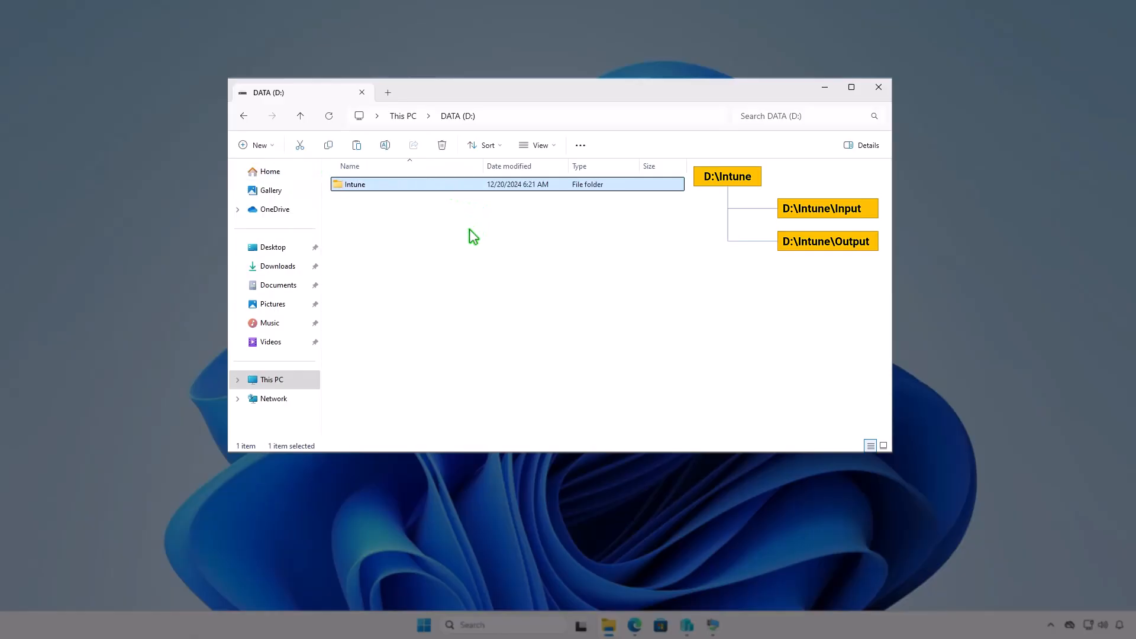
Create a subfolder named Input inside D:\Intune.
key("Return")
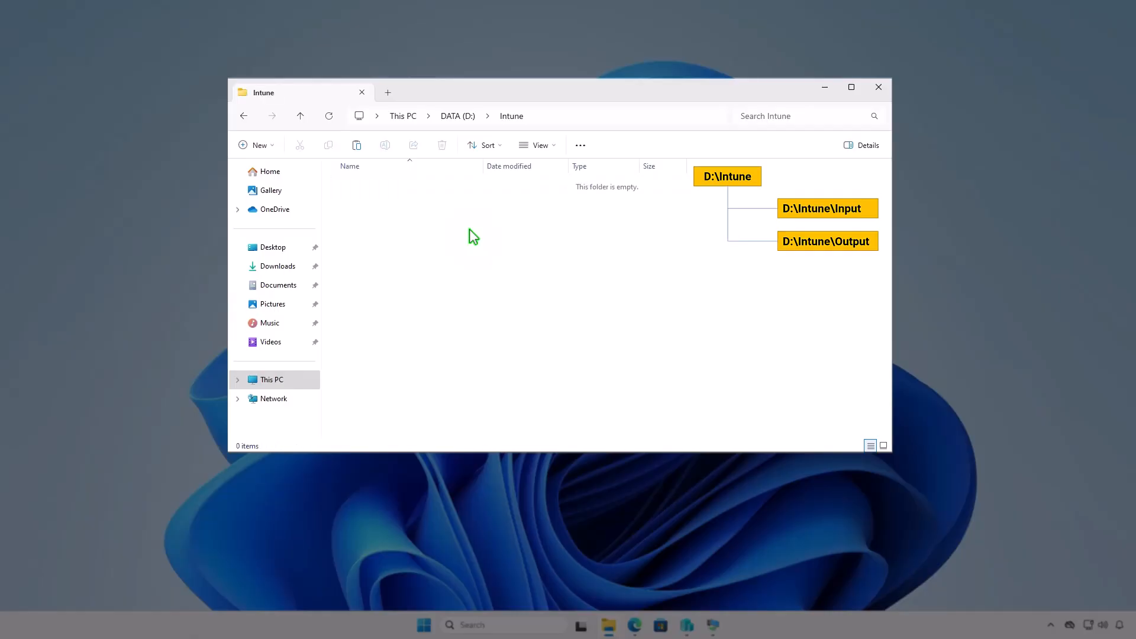
right_click(470, 230)
mouse_move(623, 352)
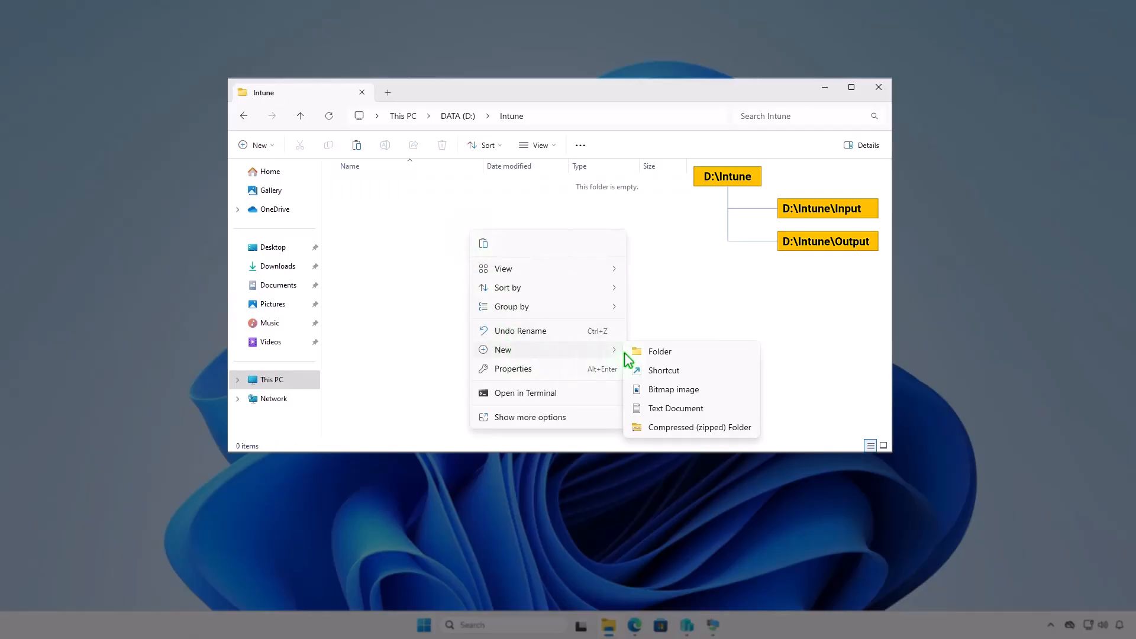
left_click(663, 354)
type("In")
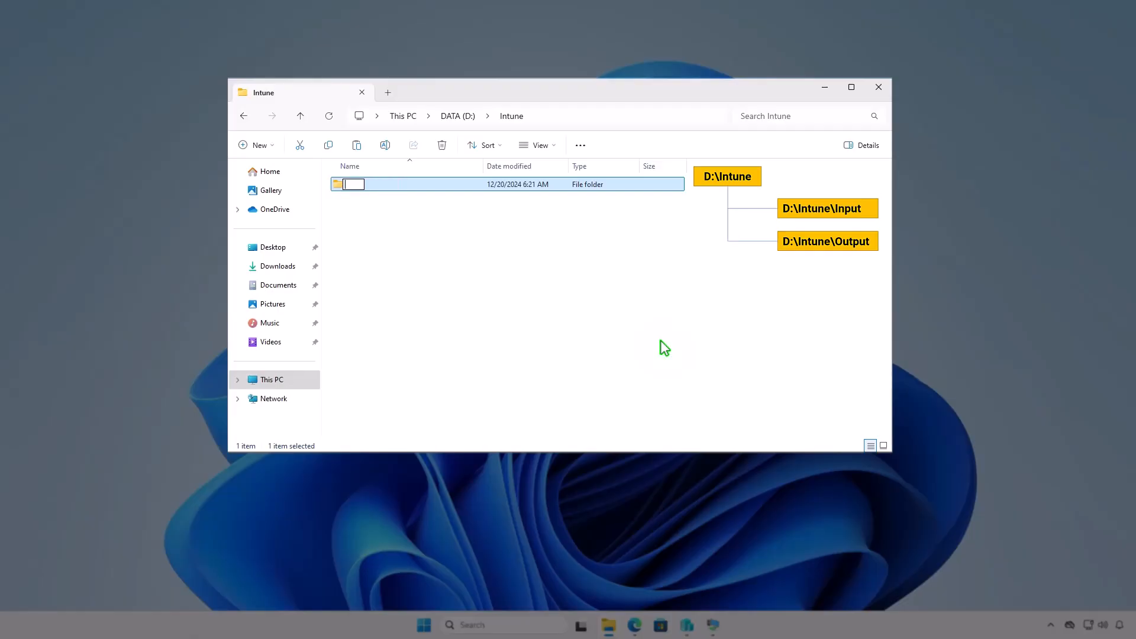
type("put")
key("Return")
Add a second subfolder named Output inside D:\Intune.
key("ctrl+shift+n")
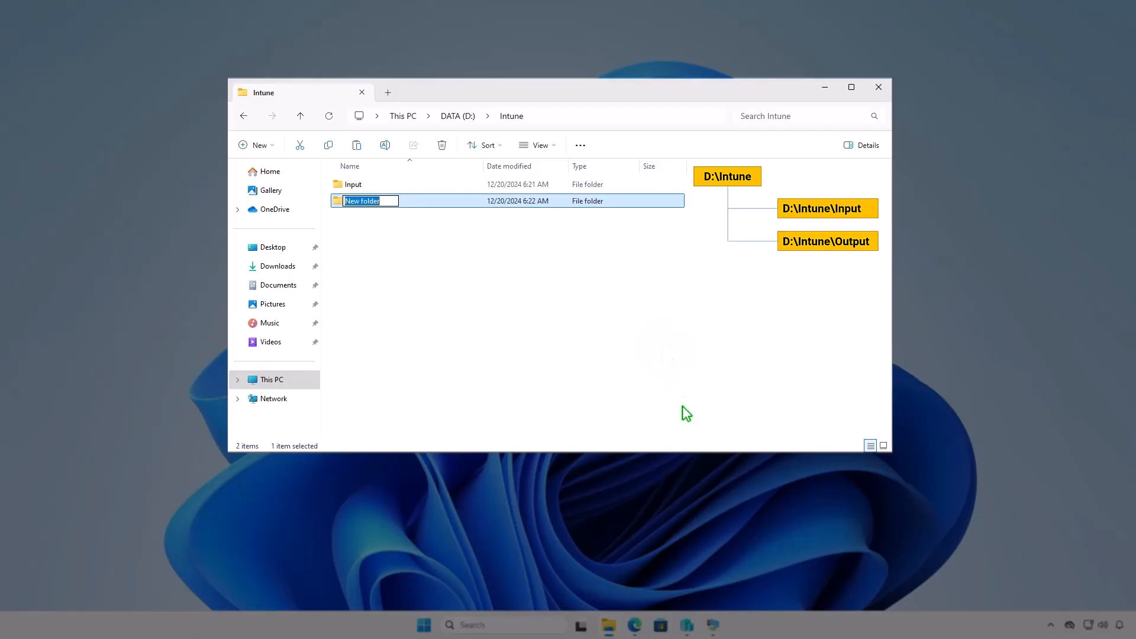
type("Output")
left_click(610, 319)
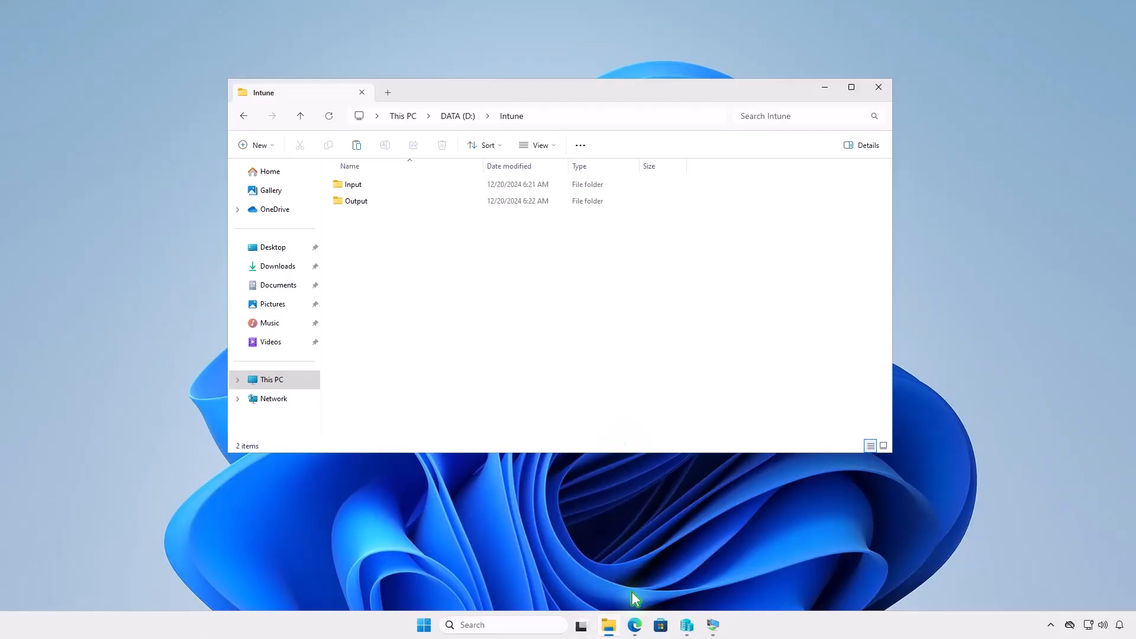
In Edge, download the v1.8.6 source code zip of the Microsoft Win32 Content Prep Tool and show it in its folder.
left_click(634, 625)
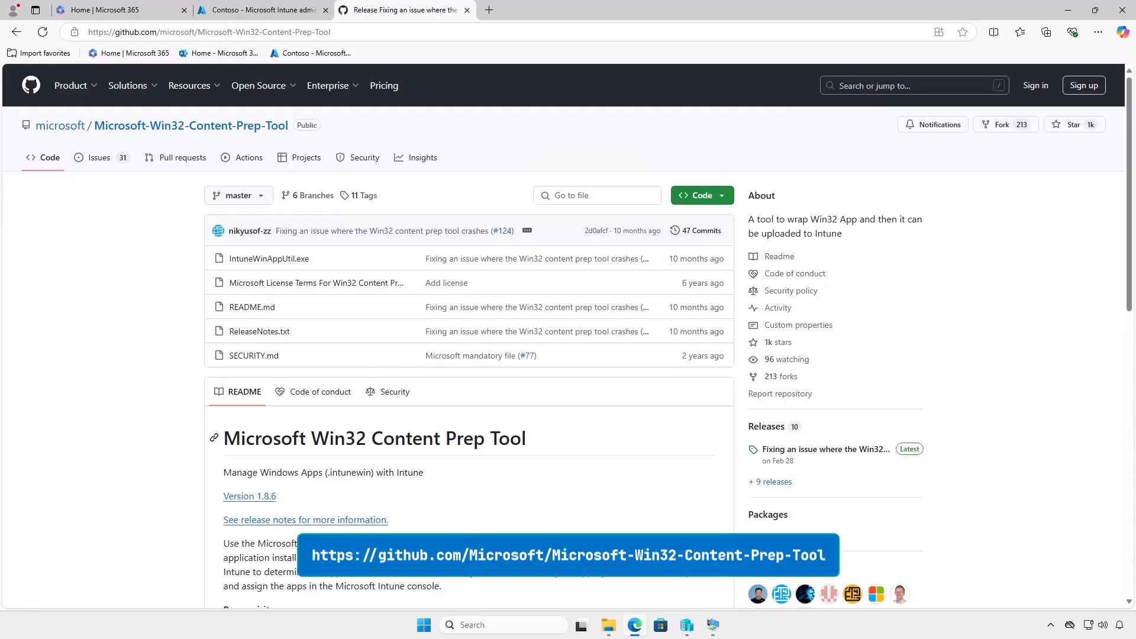
left_click(855, 452)
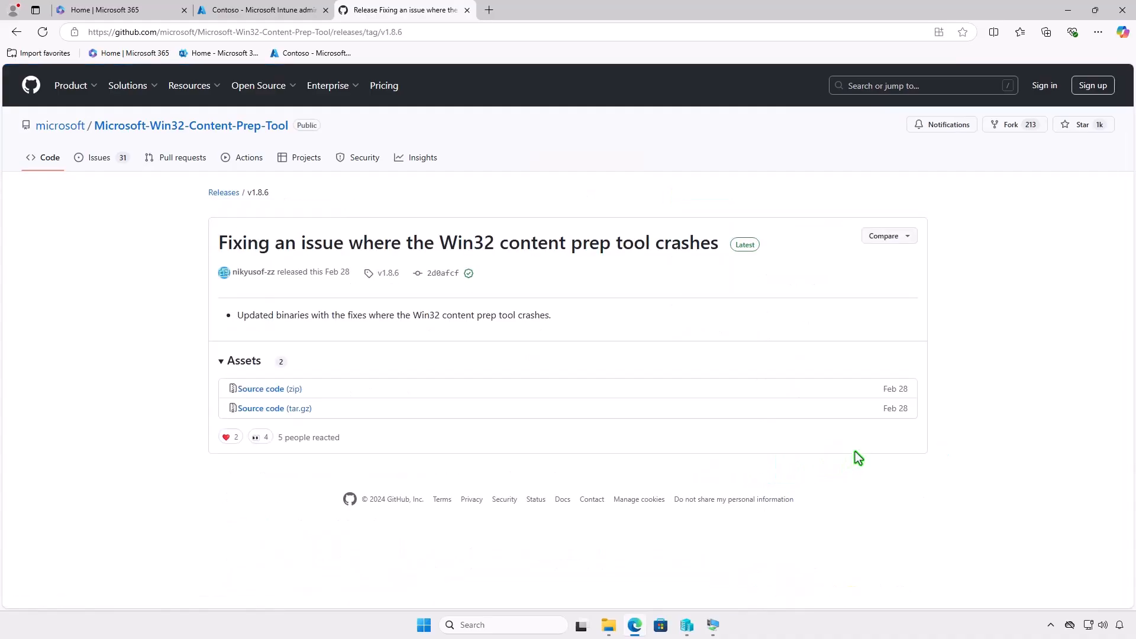
left_click(296, 390)
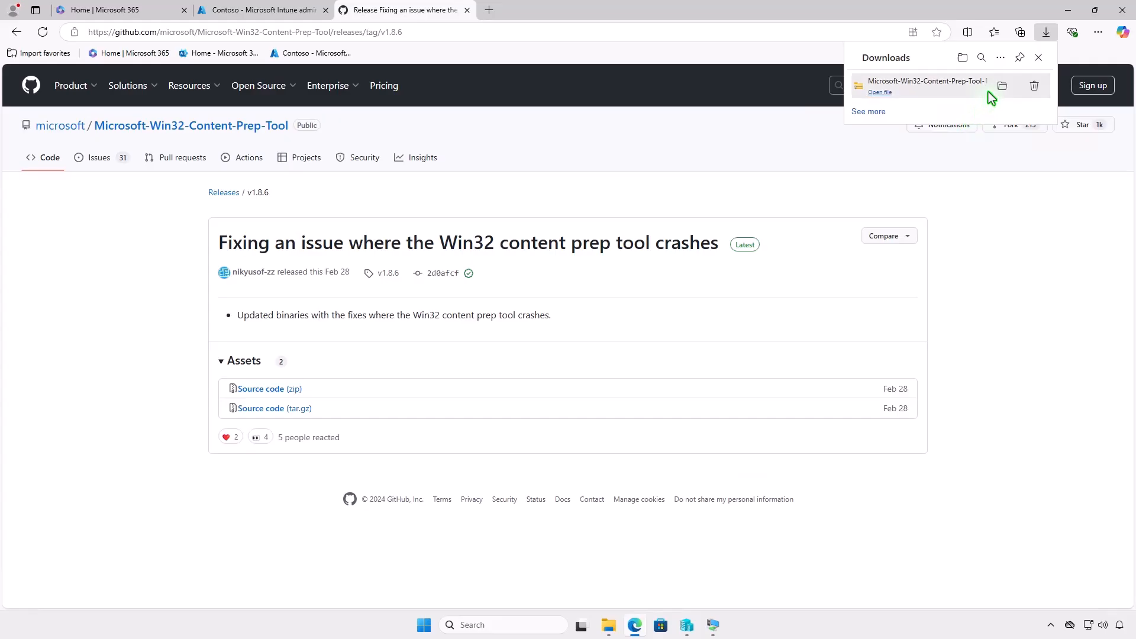
left_click(1002, 87)
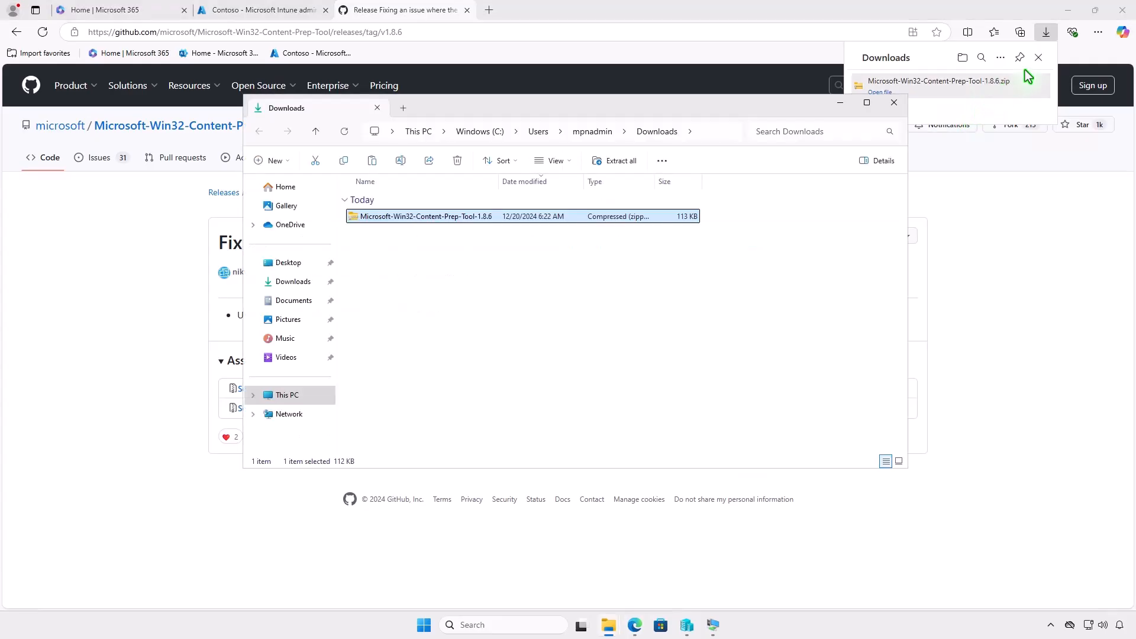
left_click(1069, 11)
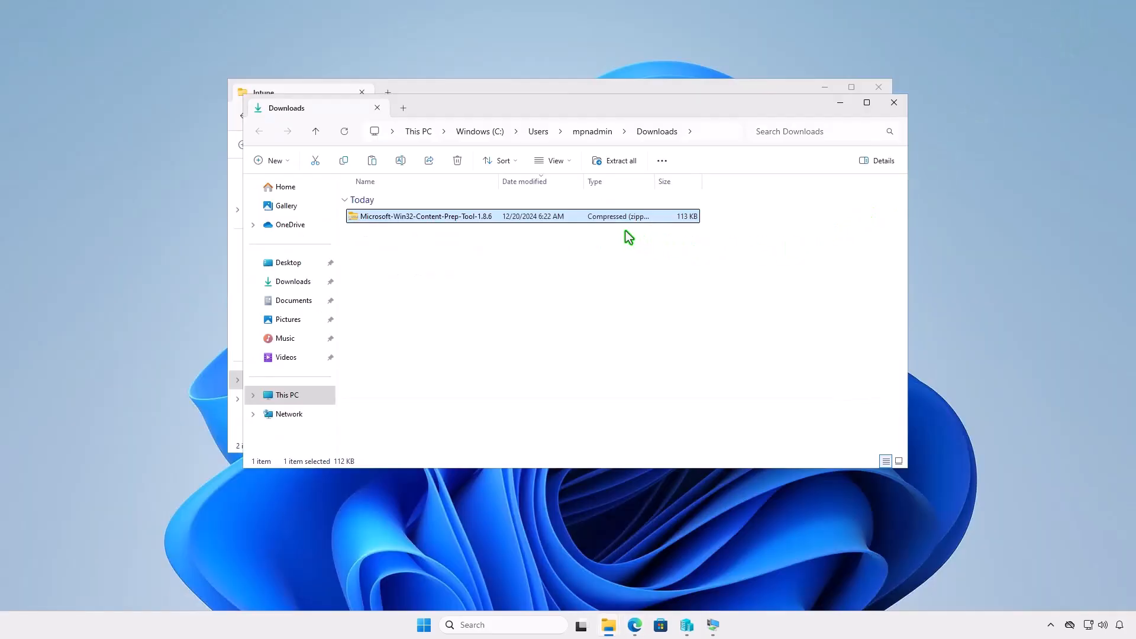
Extract the Microsoft-Win32-Content-Prep-Tool-1.8.6 archive to the default destination and open the extracted tool folder.
left_click(620, 163)
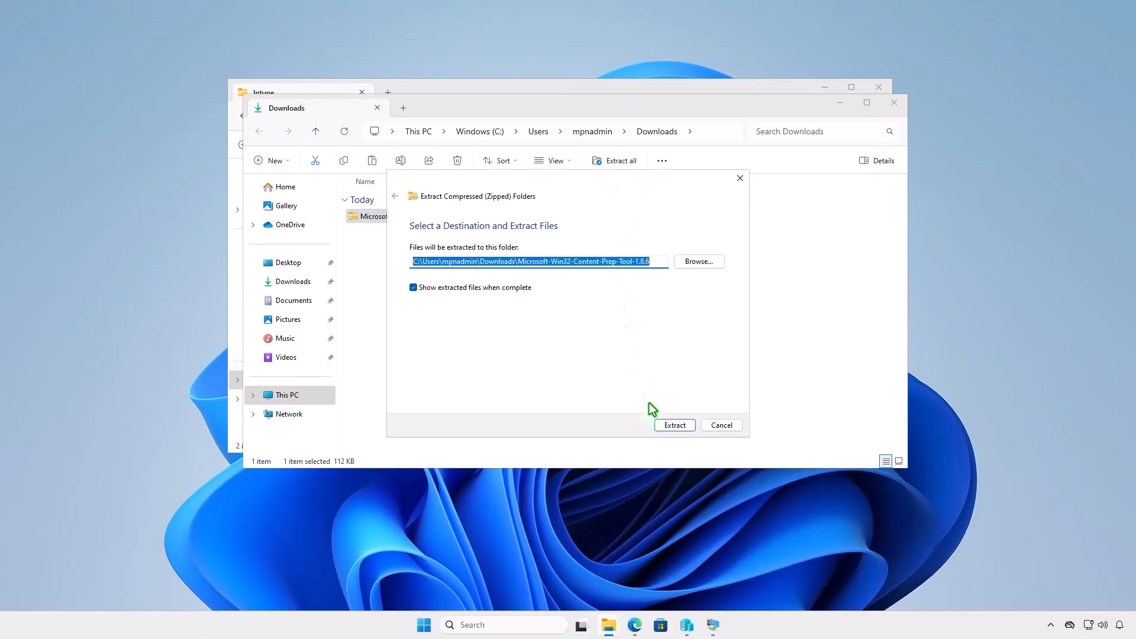
left_click(667, 425)
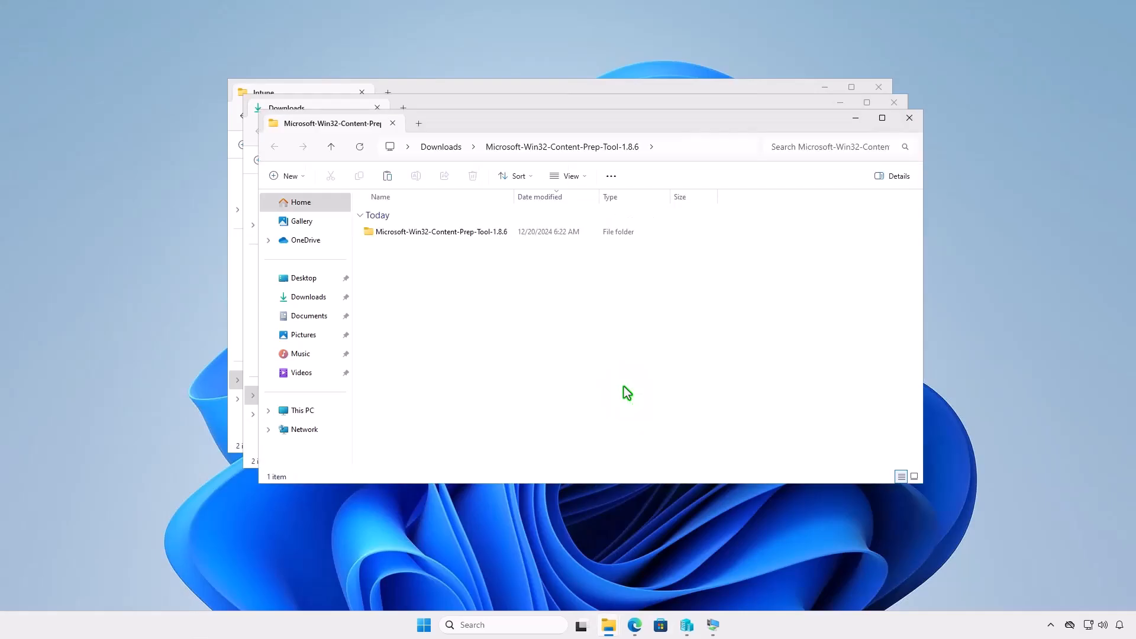
double_click(506, 233)
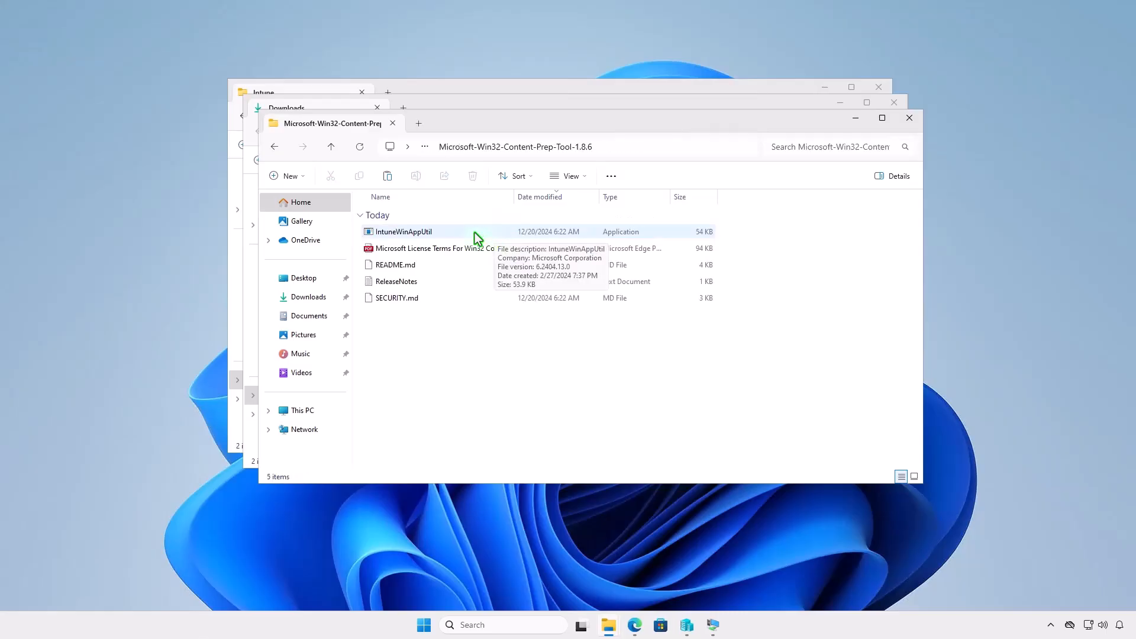
Copy IntuneWinAppUtil from the extracted tool folder into D:\Intune, closing the download windows and minimizing the Intune window.
left_click(453, 232)
right_click(453, 232)
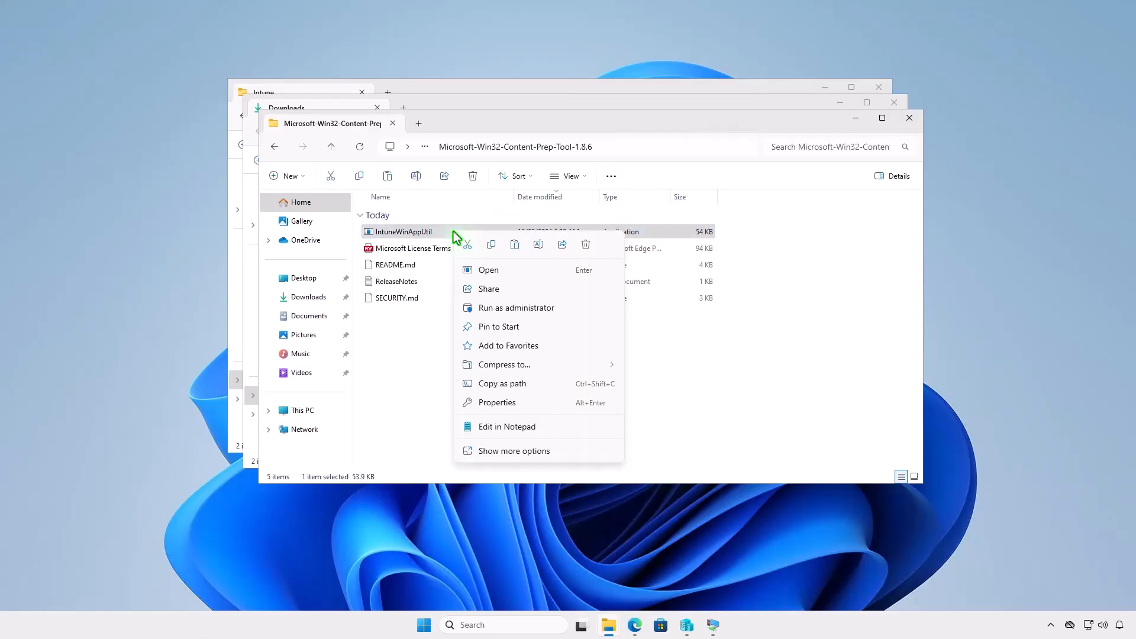
left_click(491, 245)
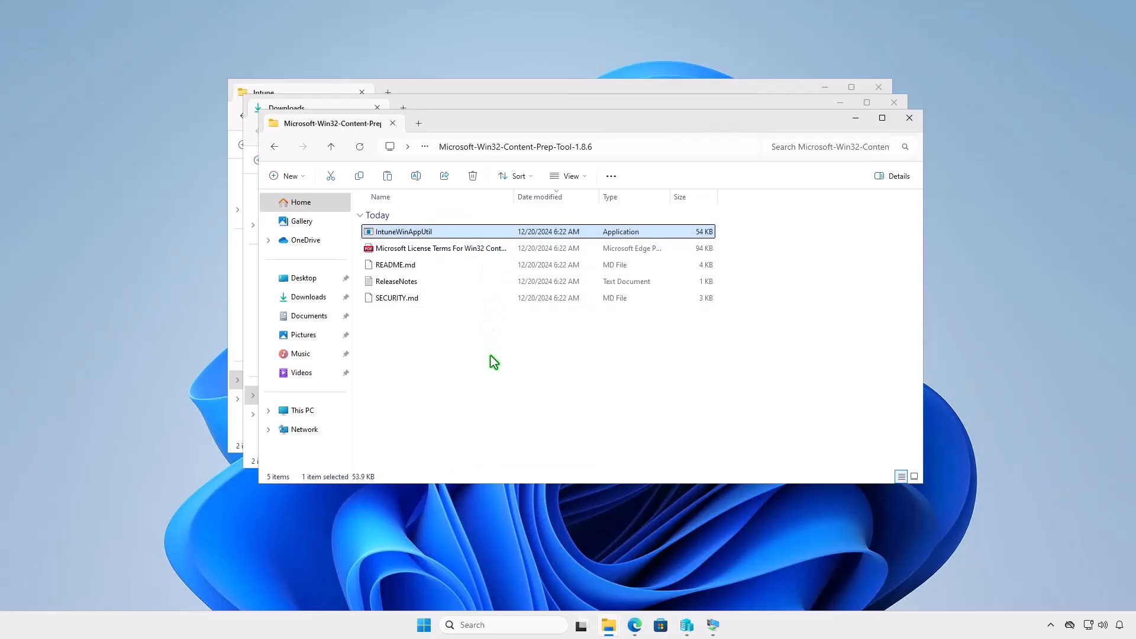
left_click(909, 118)
left_click(894, 104)
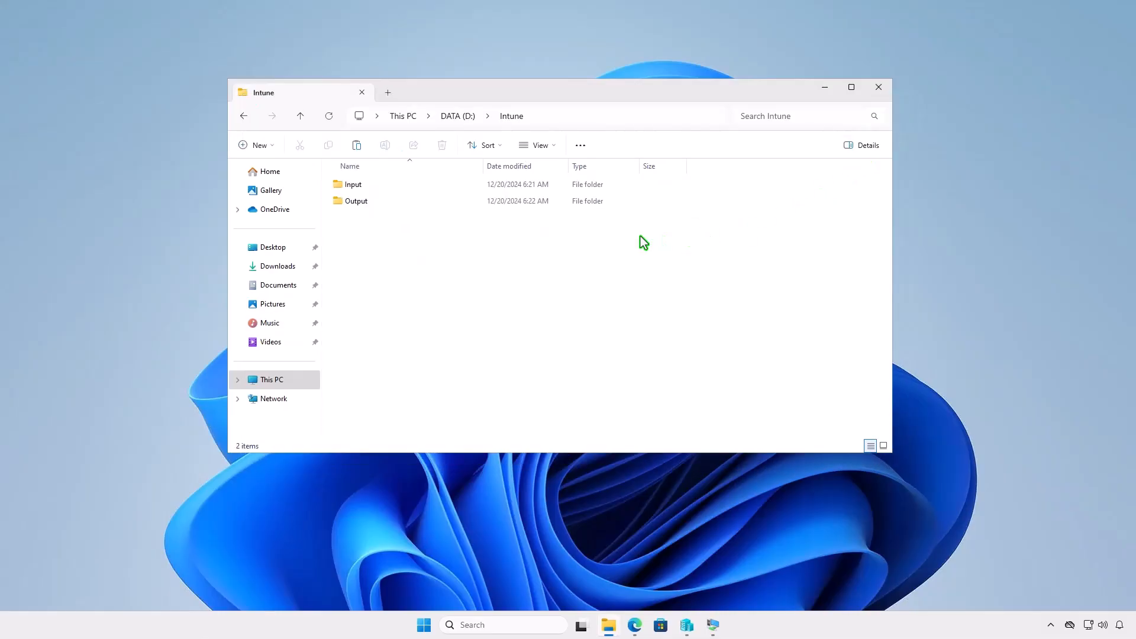
right_click(407, 255)
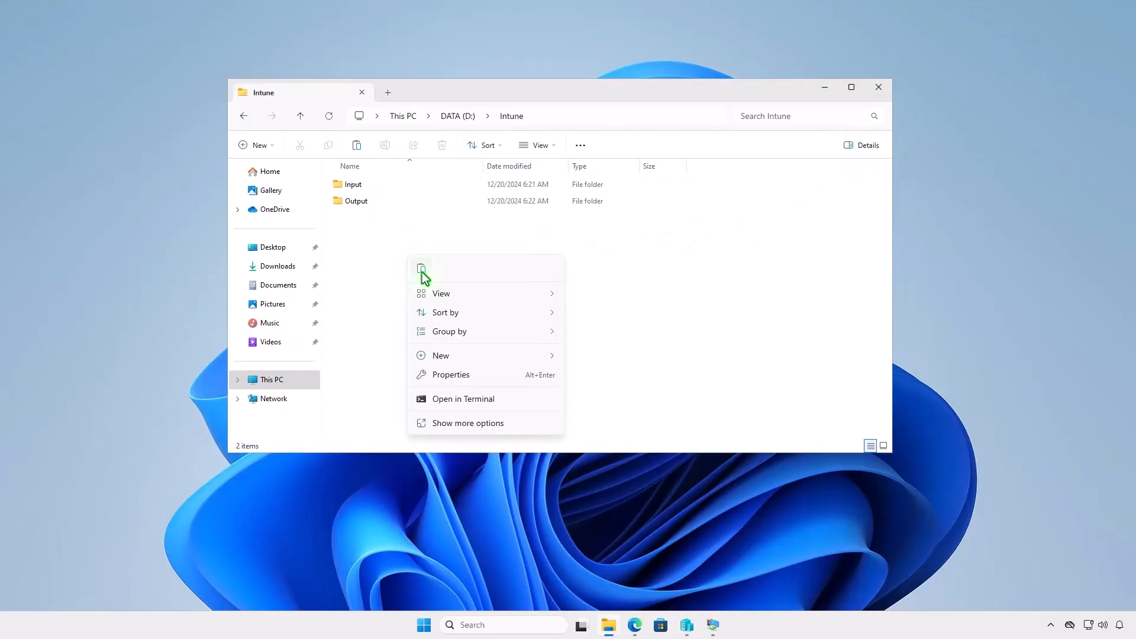
left_click(424, 274)
left_click(492, 314)
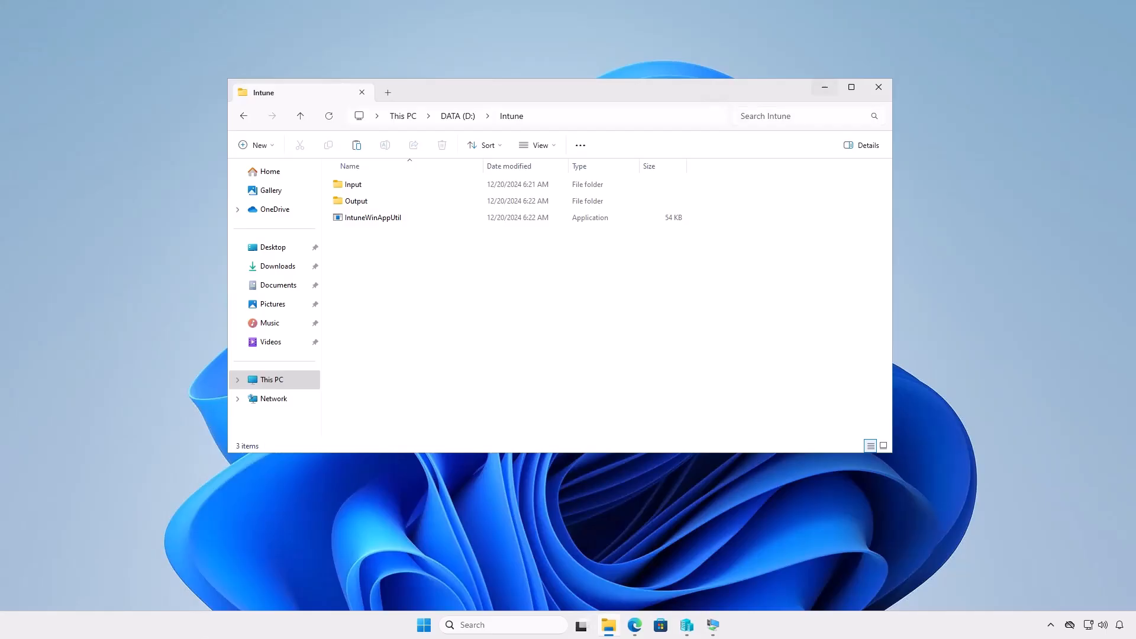
left_click(825, 87)
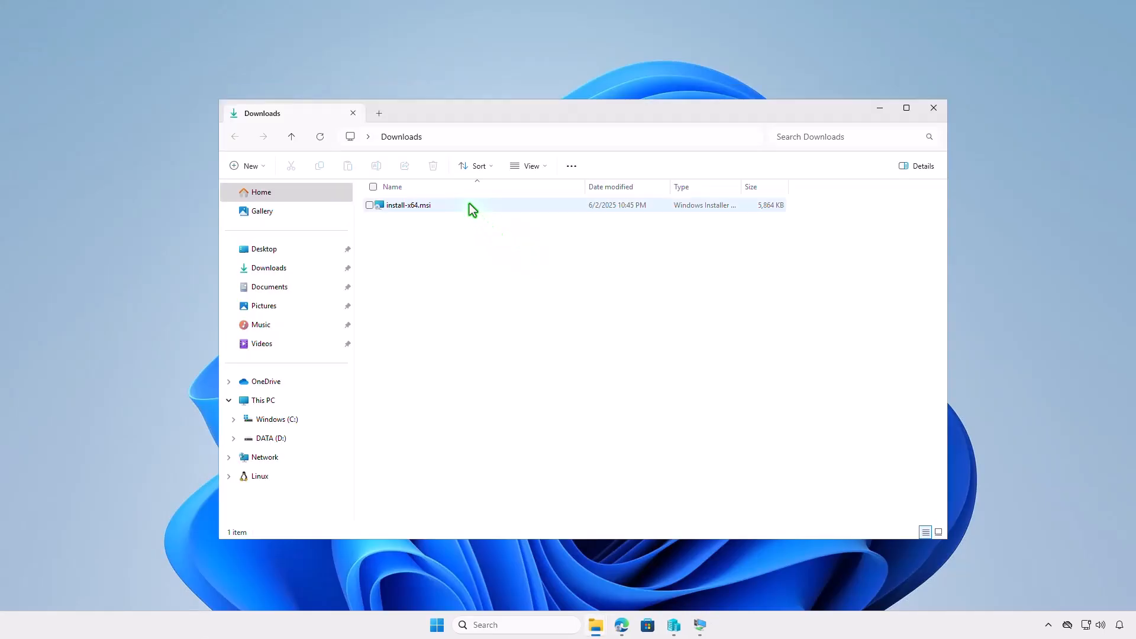
Rename install-x64.msi in the Downloads folder as setup.msi.
left_click(470, 205)
key("F2")
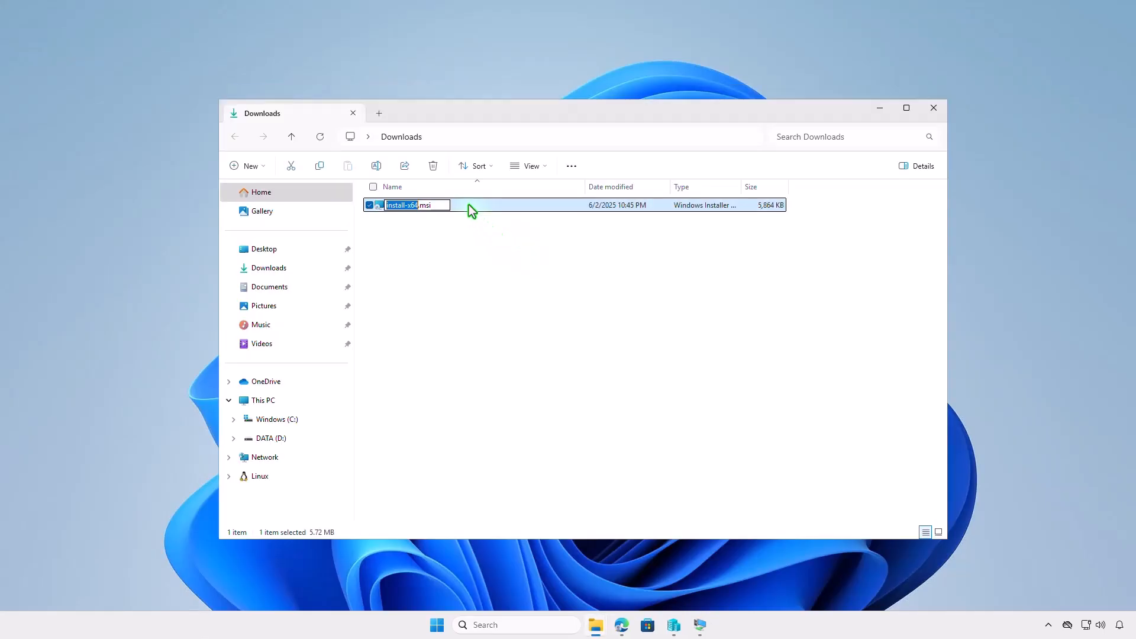
type("setup")
key("Return")
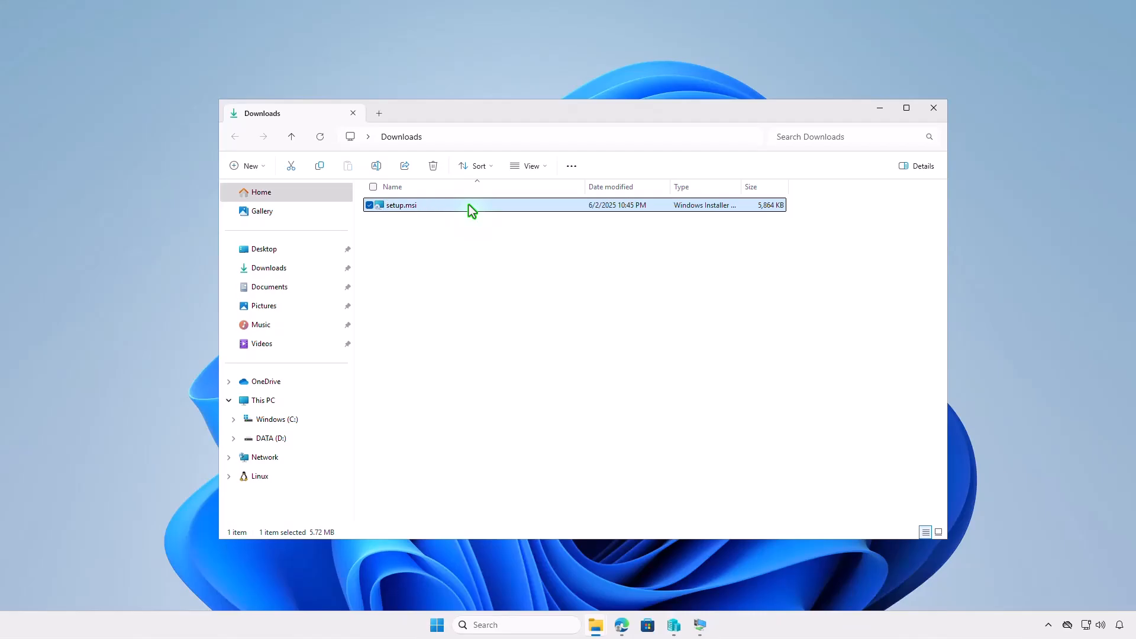
Copy setup.msi from Downloads into D:\Intune\Input, return to the Intune folder and minimize its window.
right_click(468, 204)
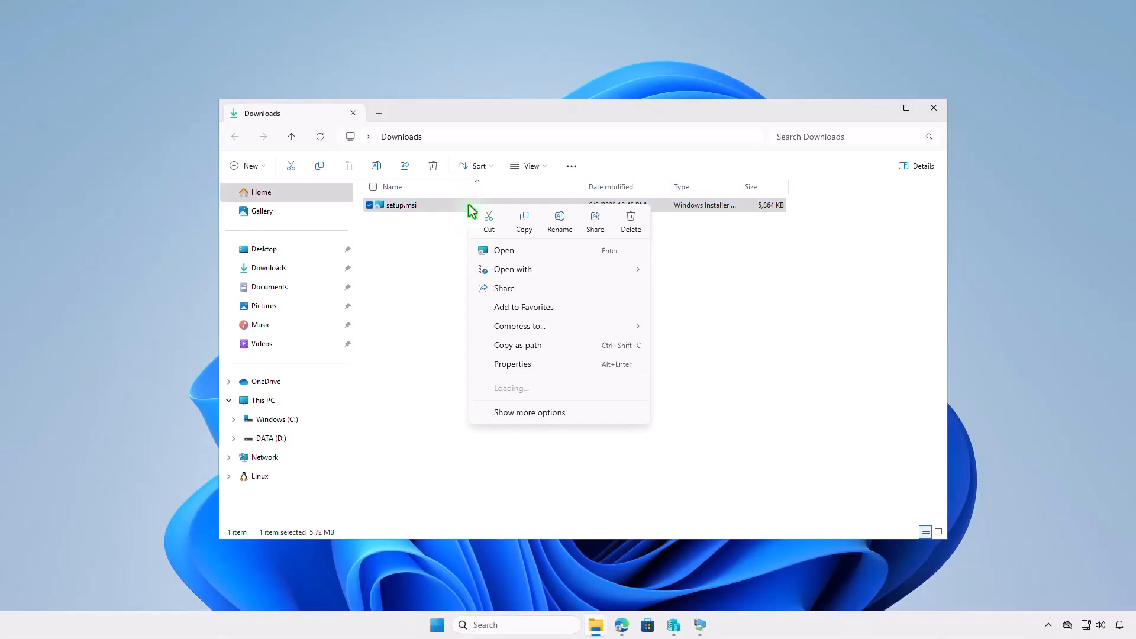
left_click(515, 228)
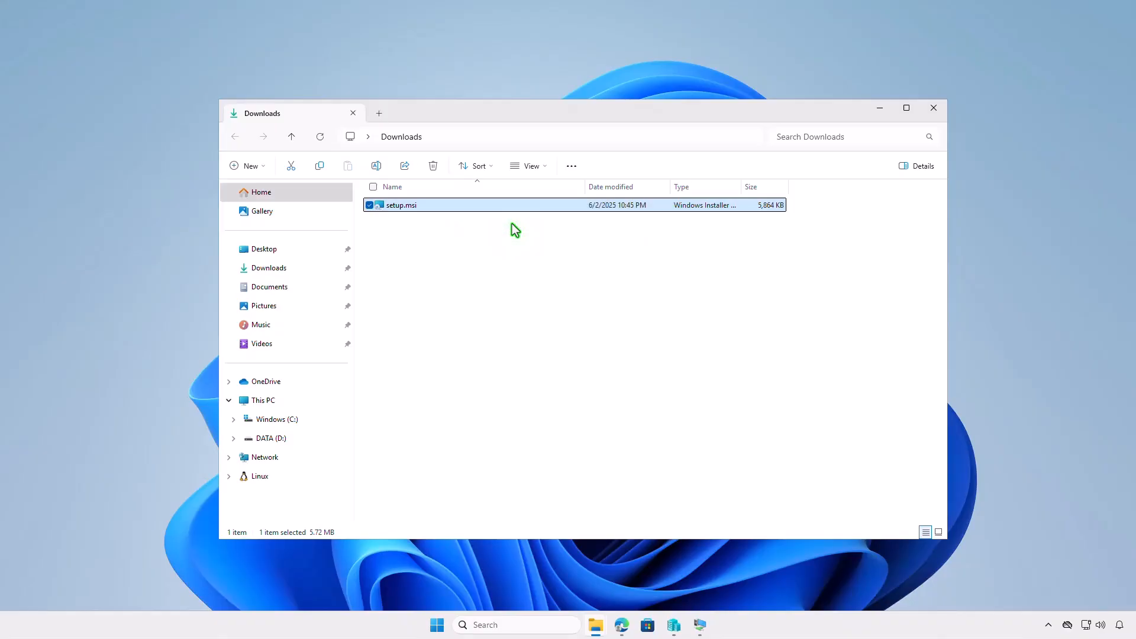
left_click(304, 398)
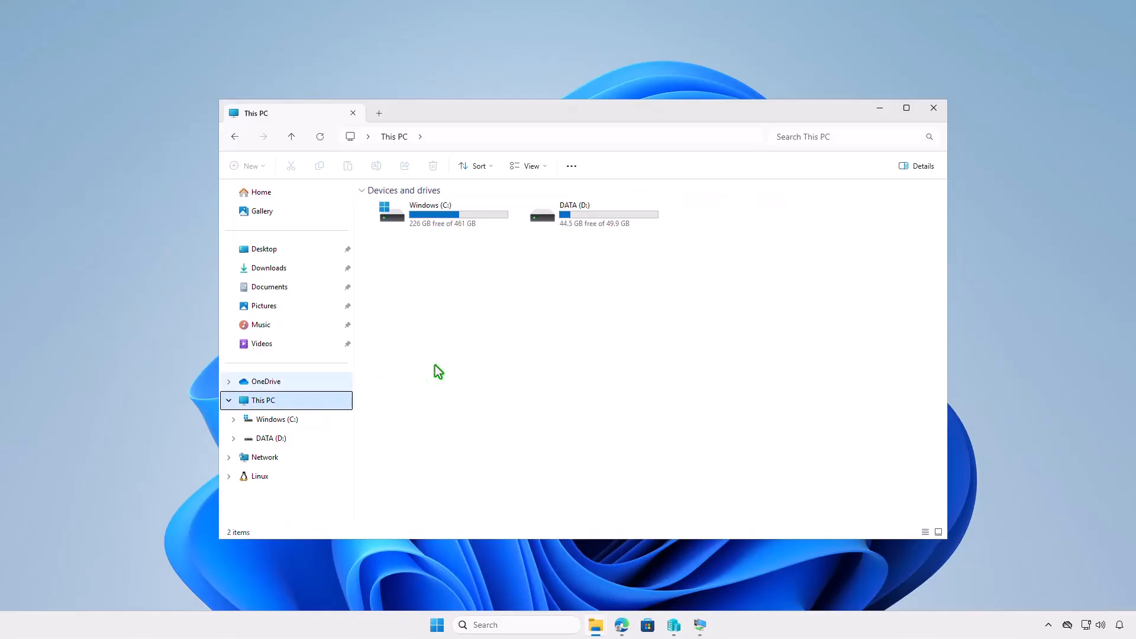
double_click(622, 220)
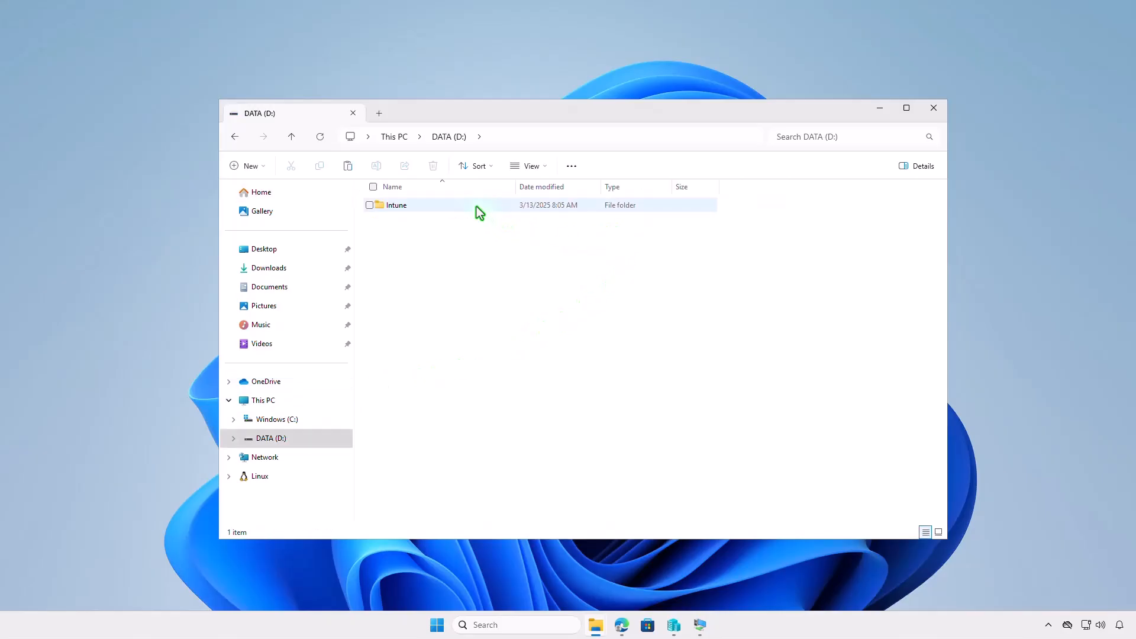
double_click(477, 207)
double_click(466, 205)
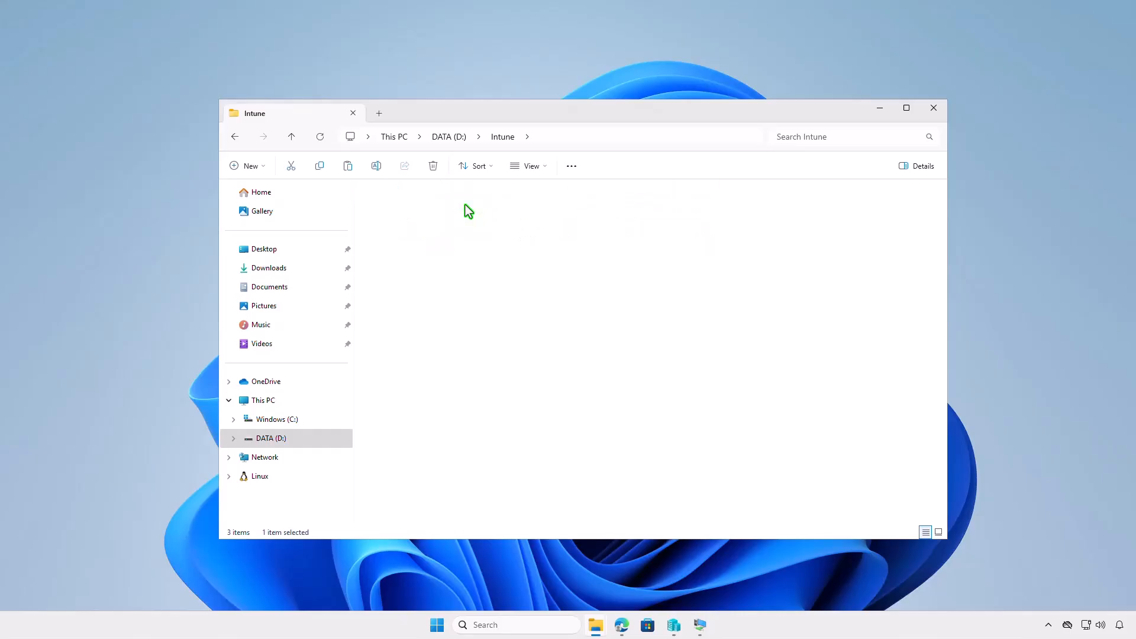
right_click(470, 234)
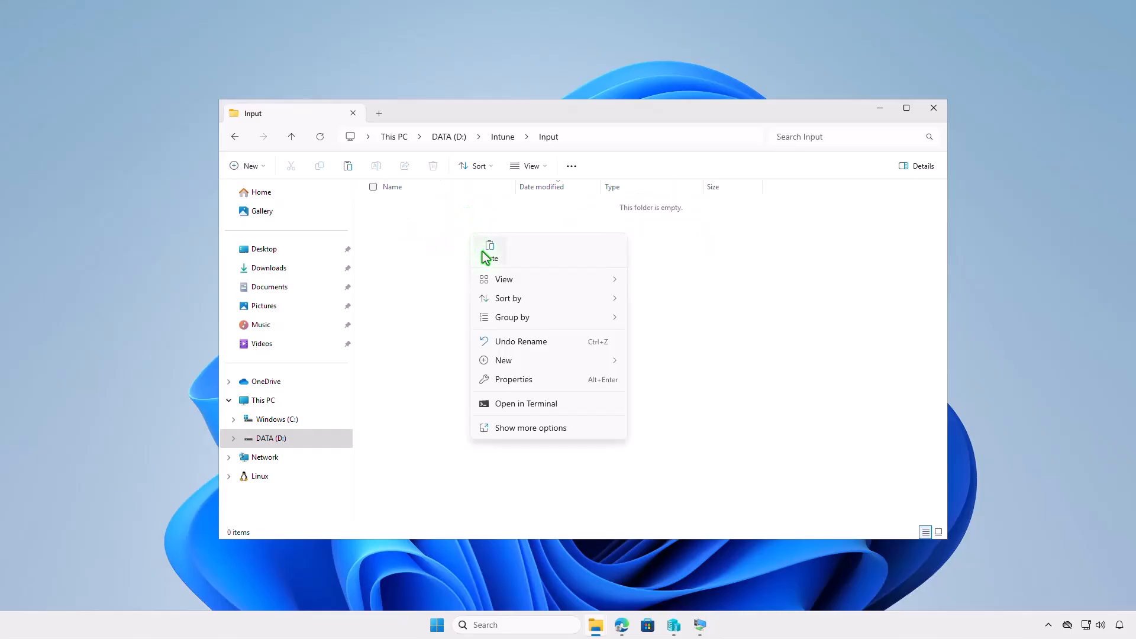
left_click(487, 250)
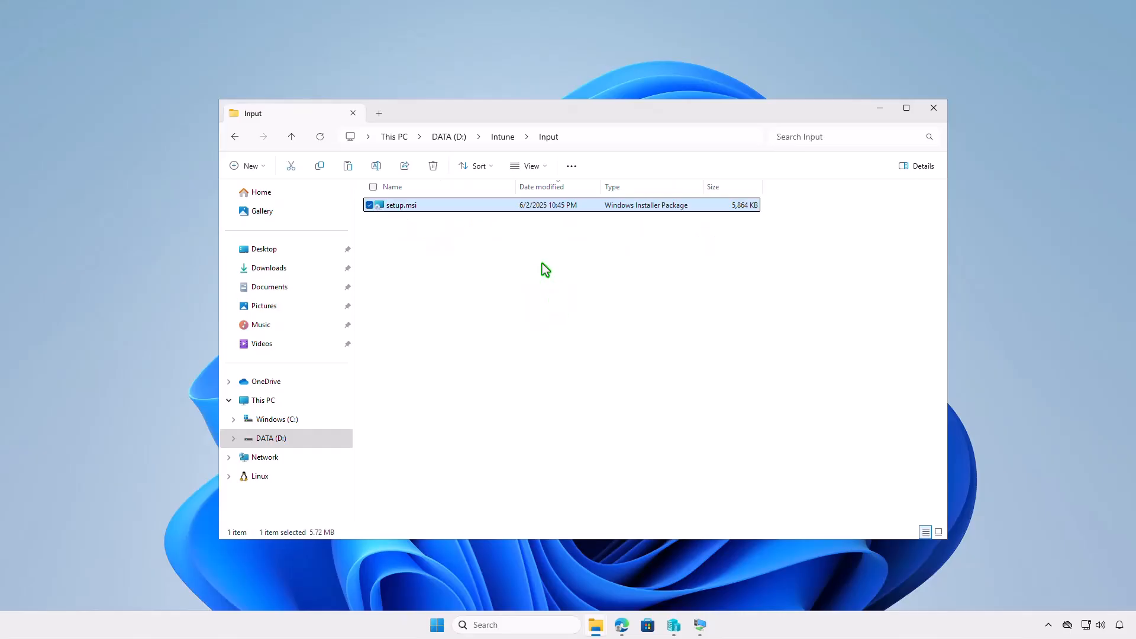
left_click(506, 140)
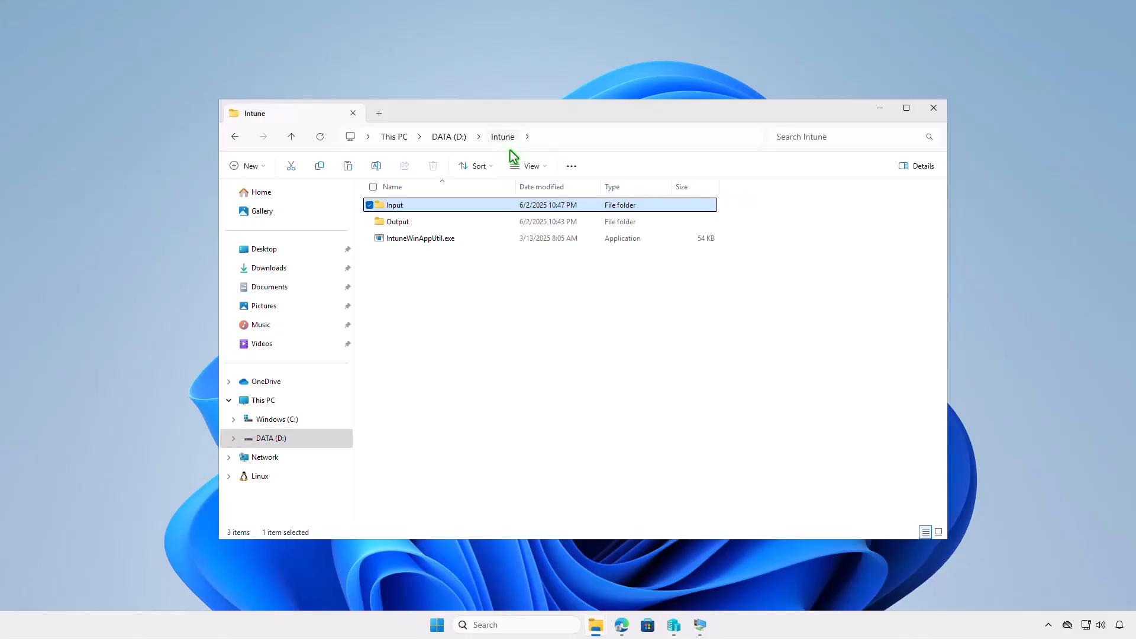
left_click(538, 300)
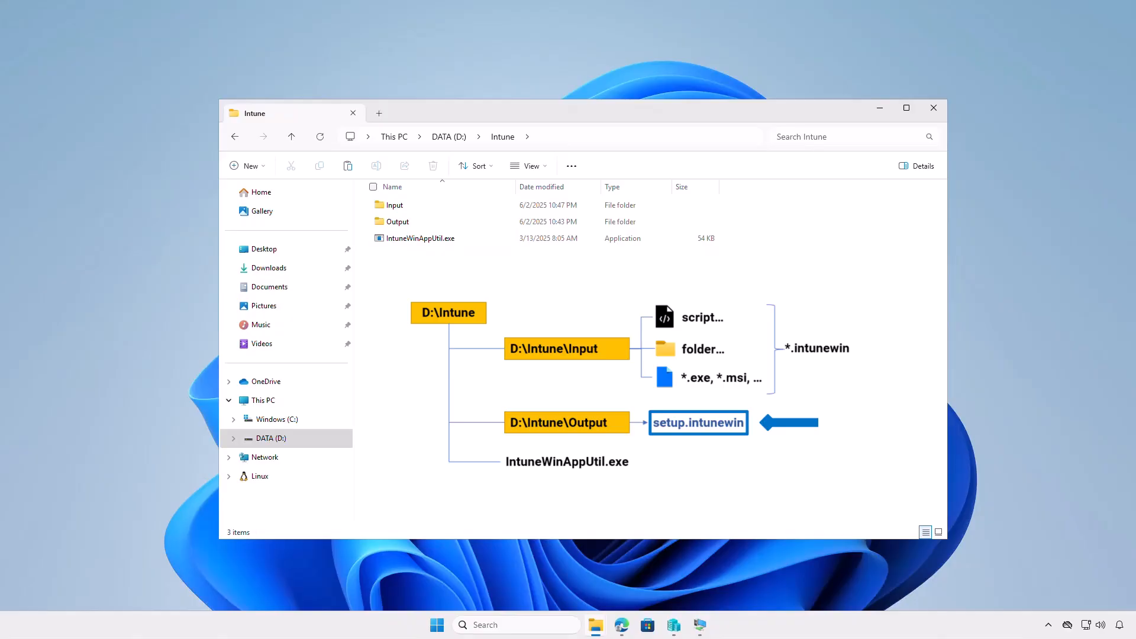
left_click(879, 110)
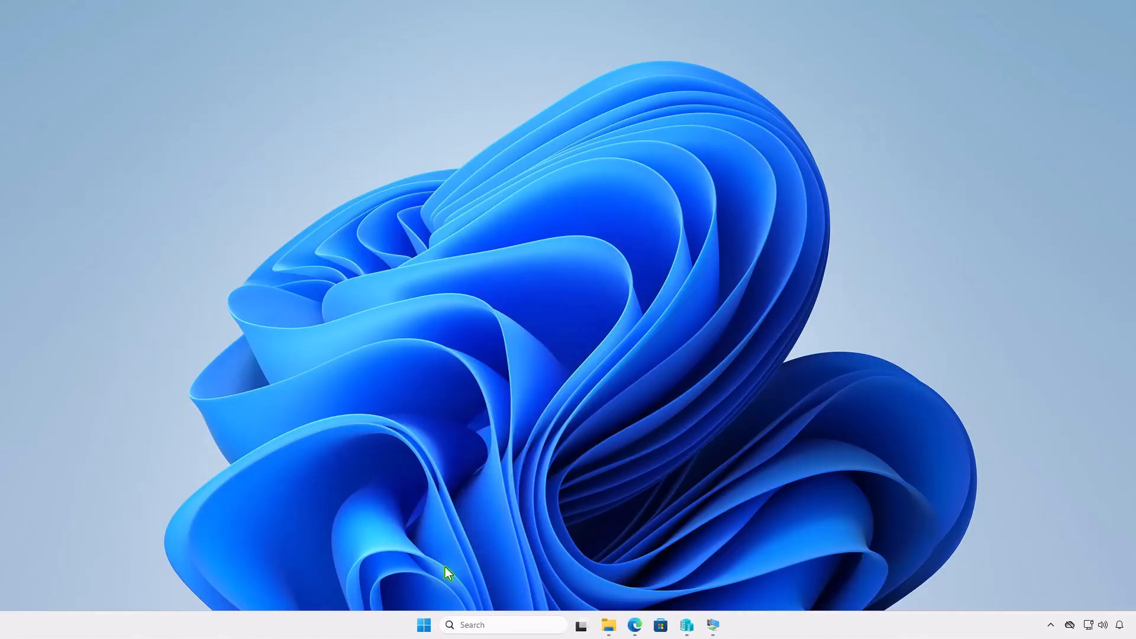
Open Windows Terminal as administrator and change the working directory to D:\Intune.
right_click(424, 623)
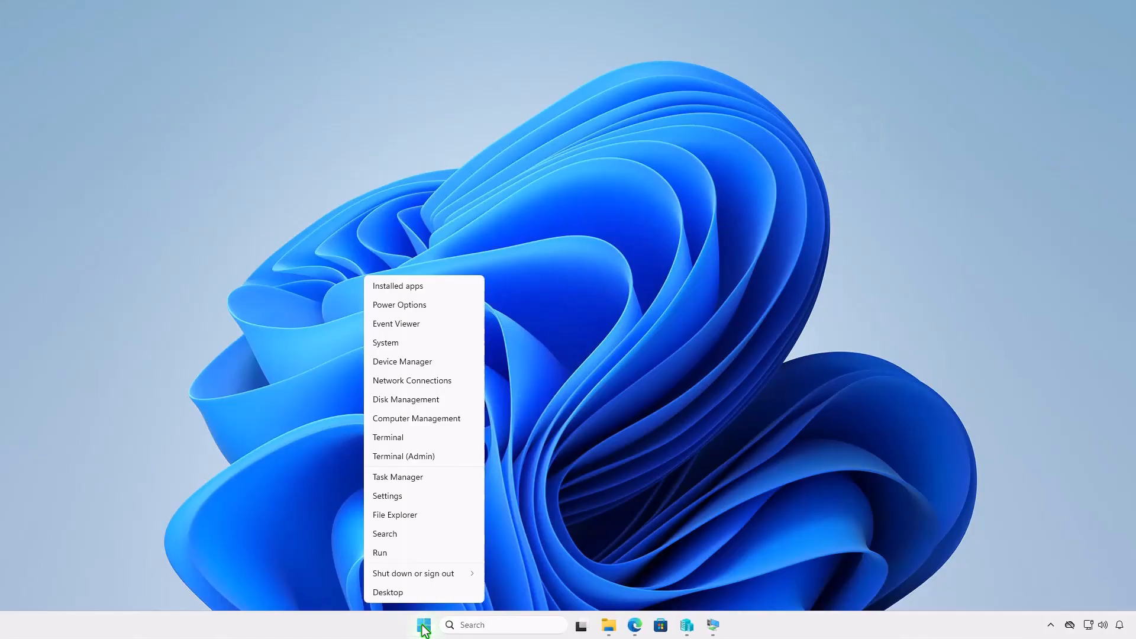
left_click(455, 459)
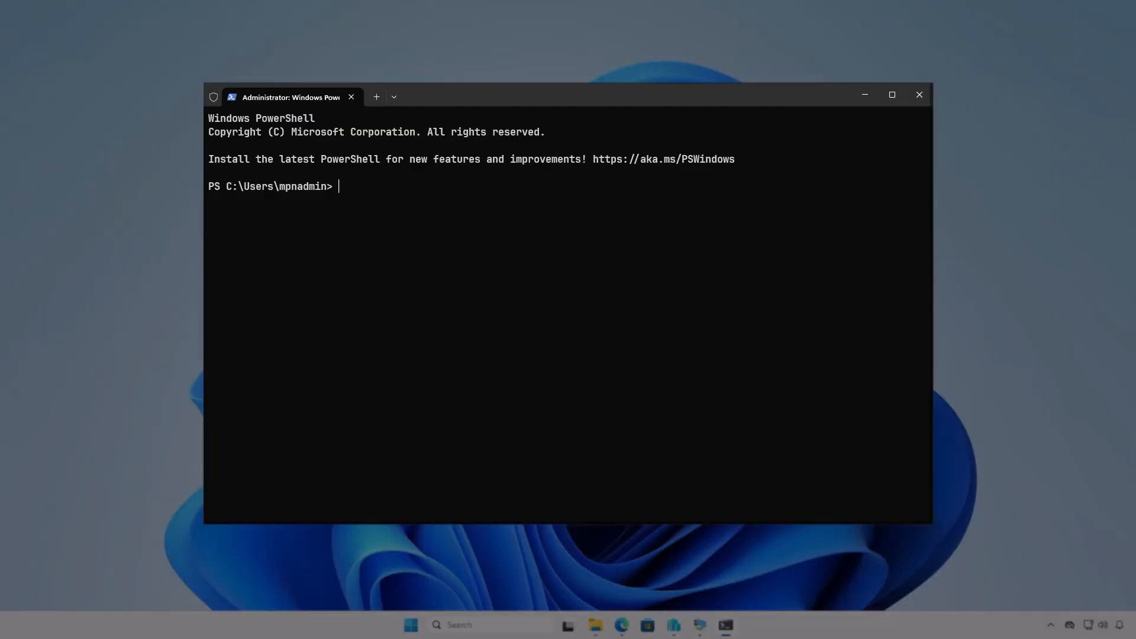
type("cd d:")
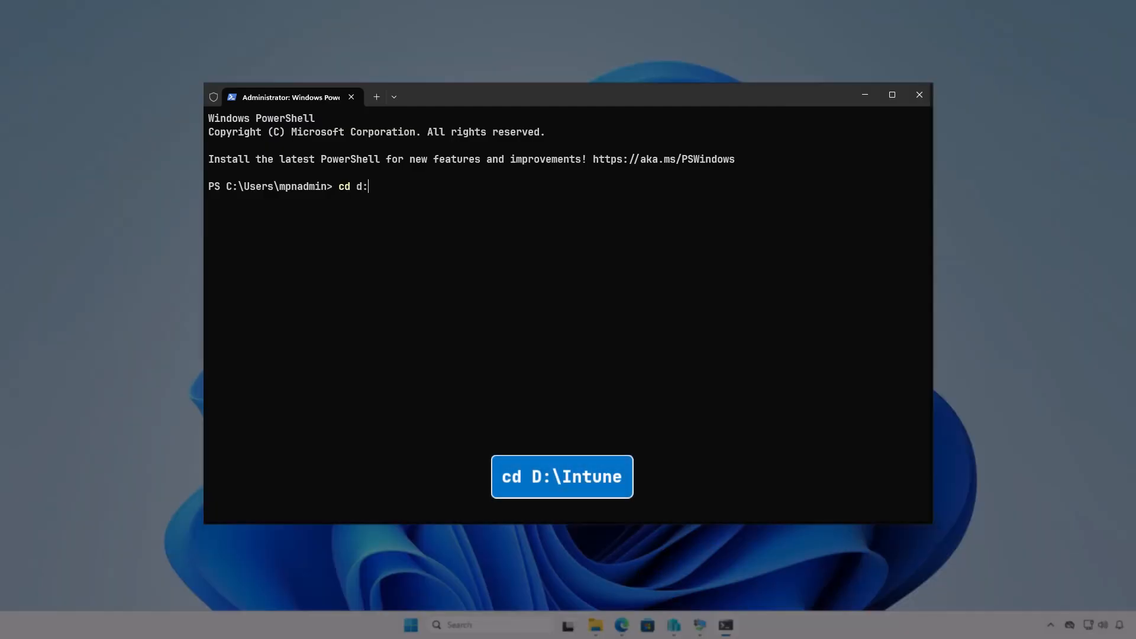
type("\\In")
key("Tab")
key("Return")
key("Return")
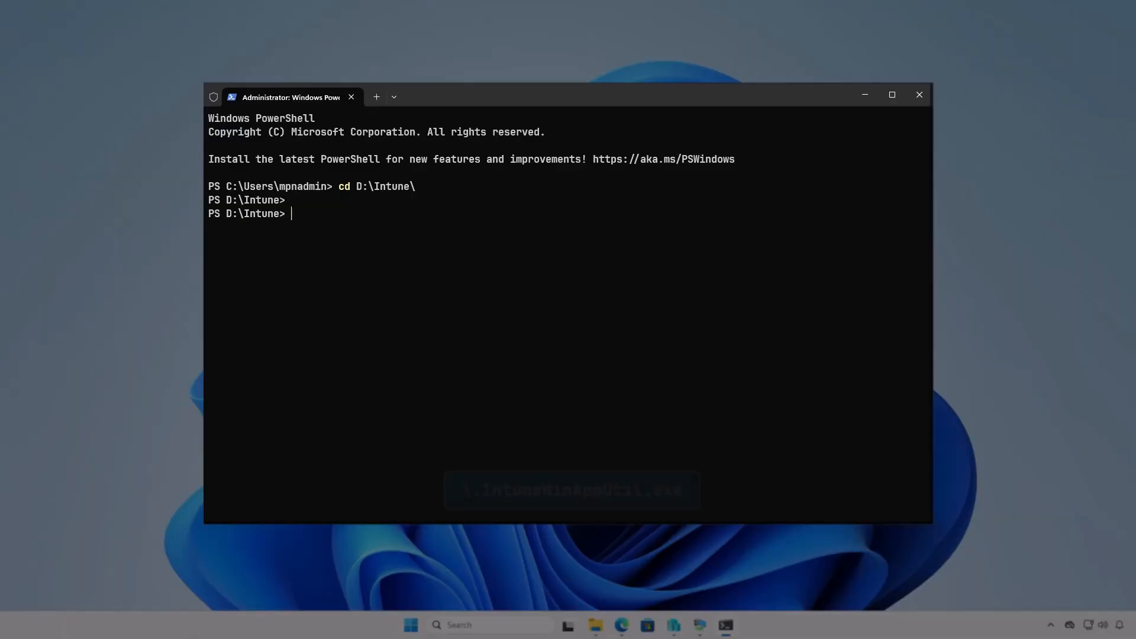
Run .\IntuneWinAppUtil.exe and specify D:\Intune\Input as the source folder.
type("inte")
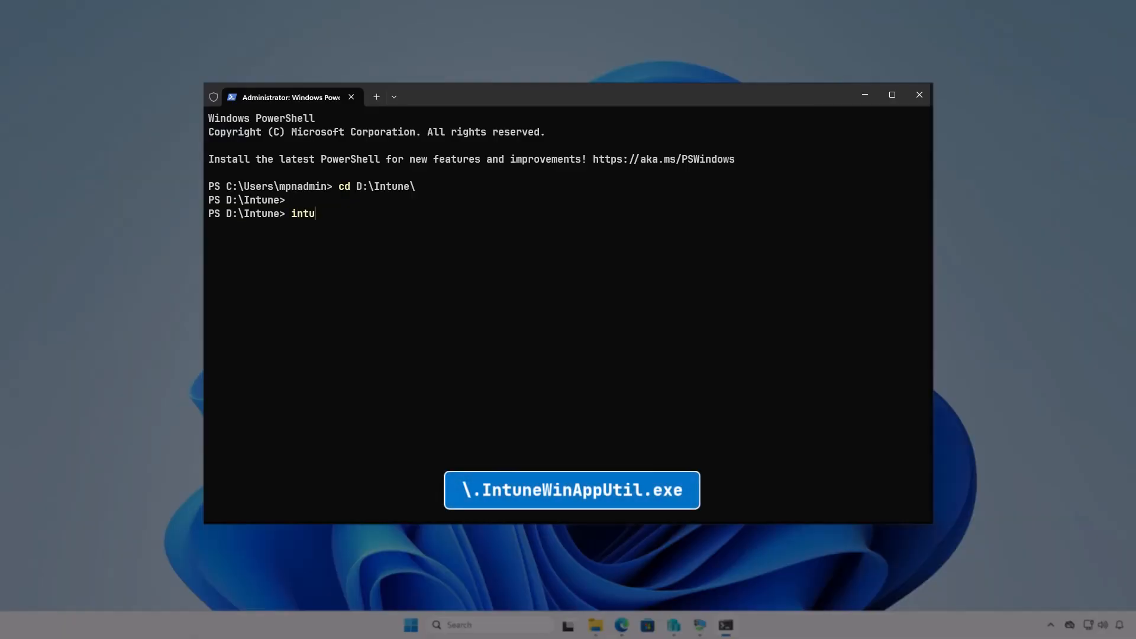
key("Tab")
key("Return")
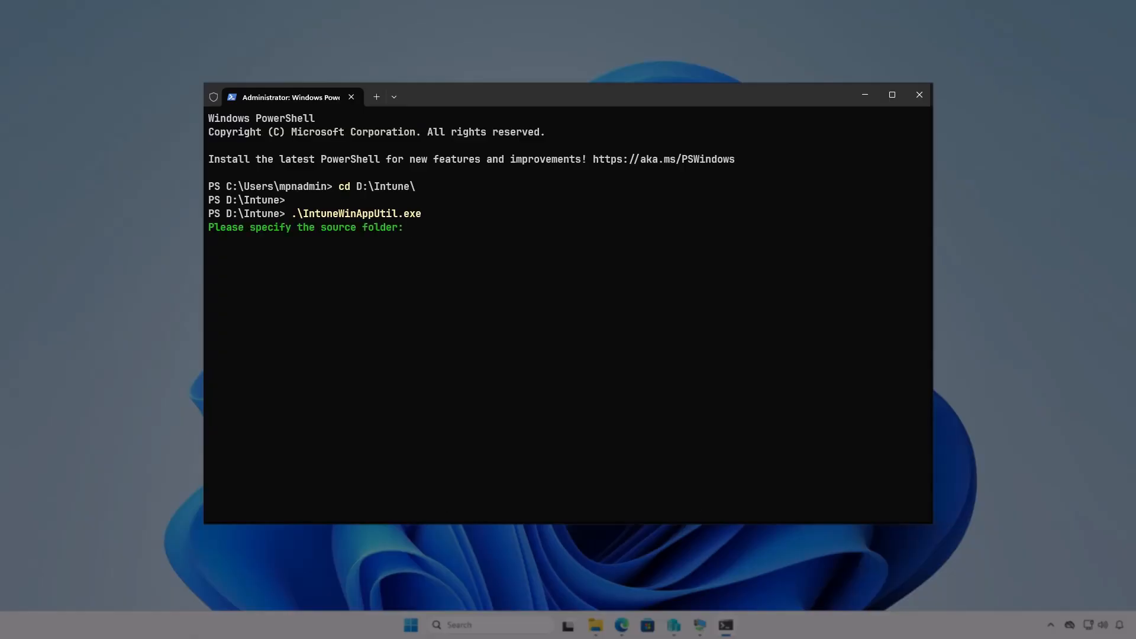
type("D:\\I")
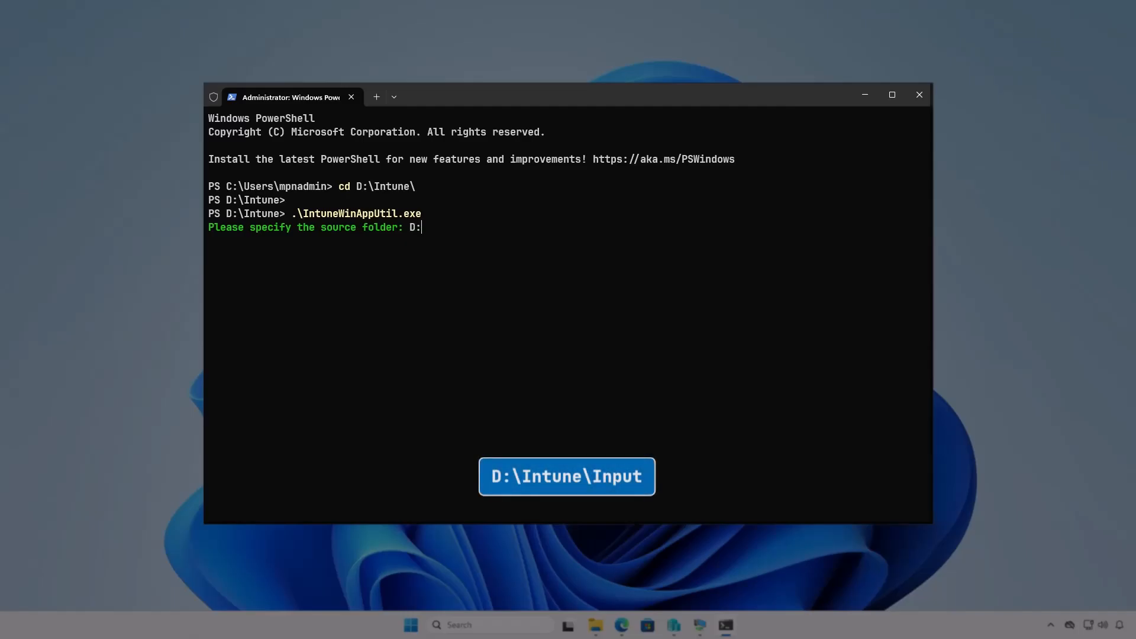
type("ntune\\")
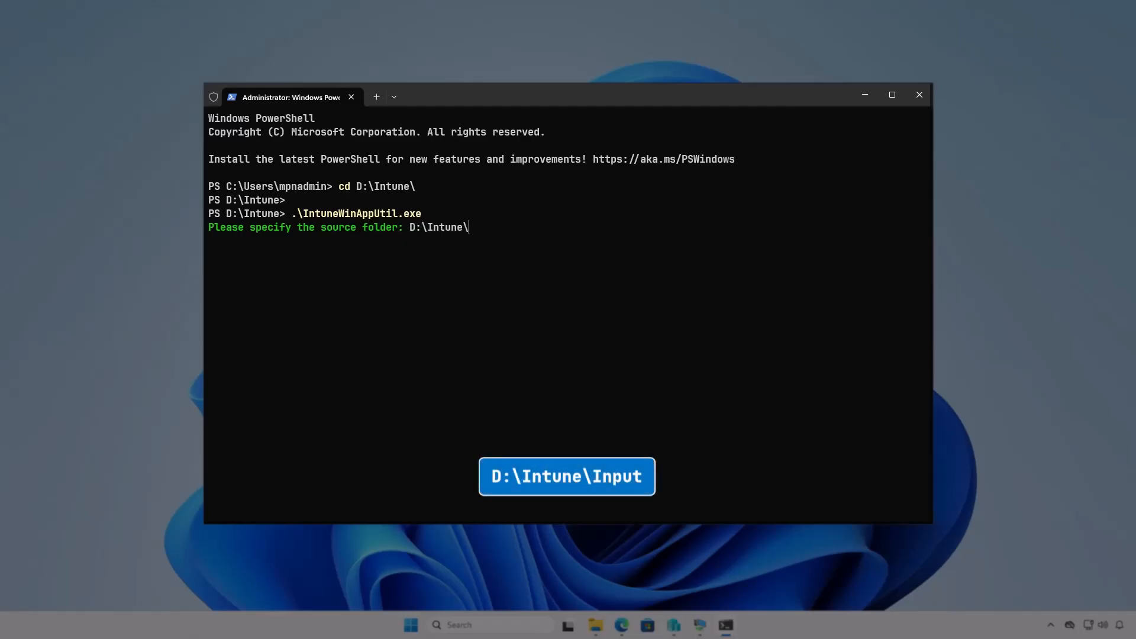
type("Input")
key("Return")
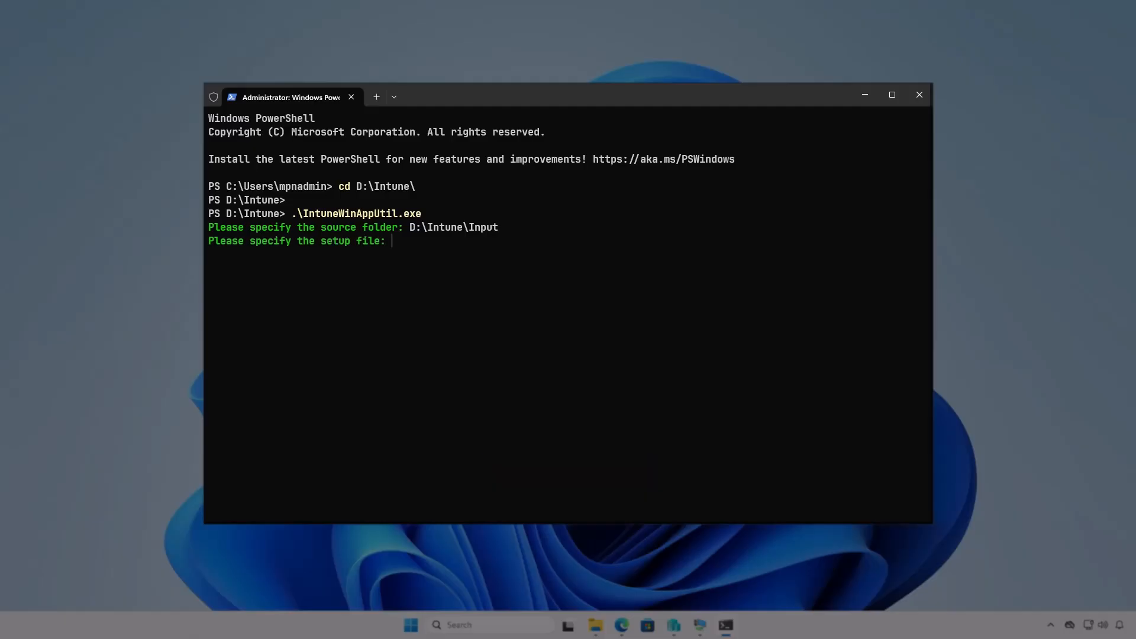
Specify D:\Intune\Input\setup.msi as the setup file for the package.
type("D:\\Intu")
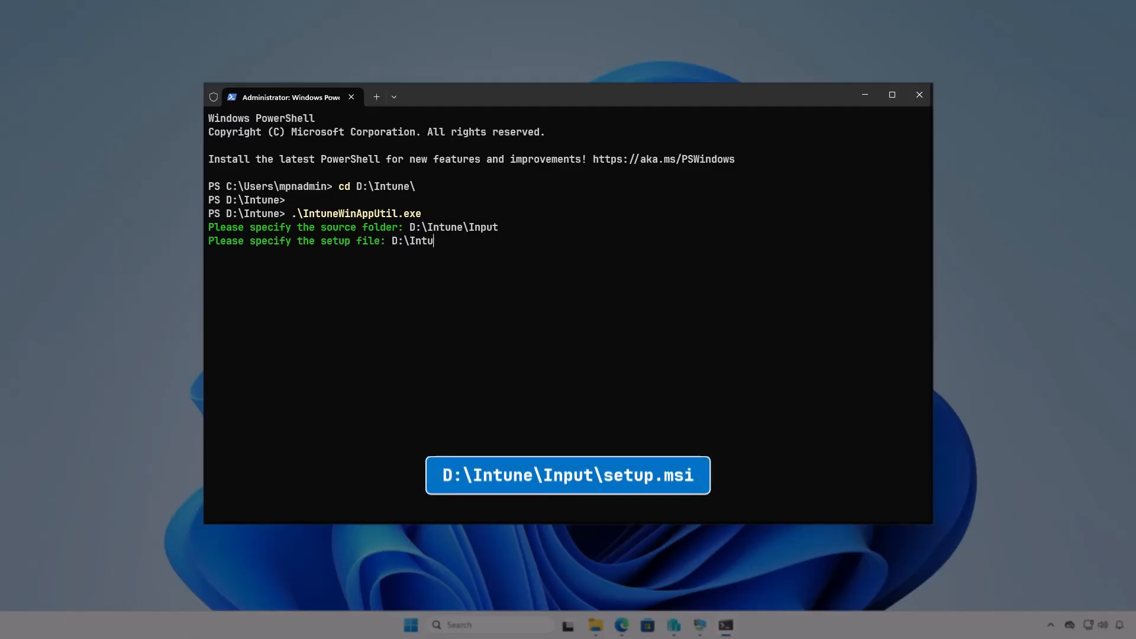
type("ne\\Input\\setup.msi")
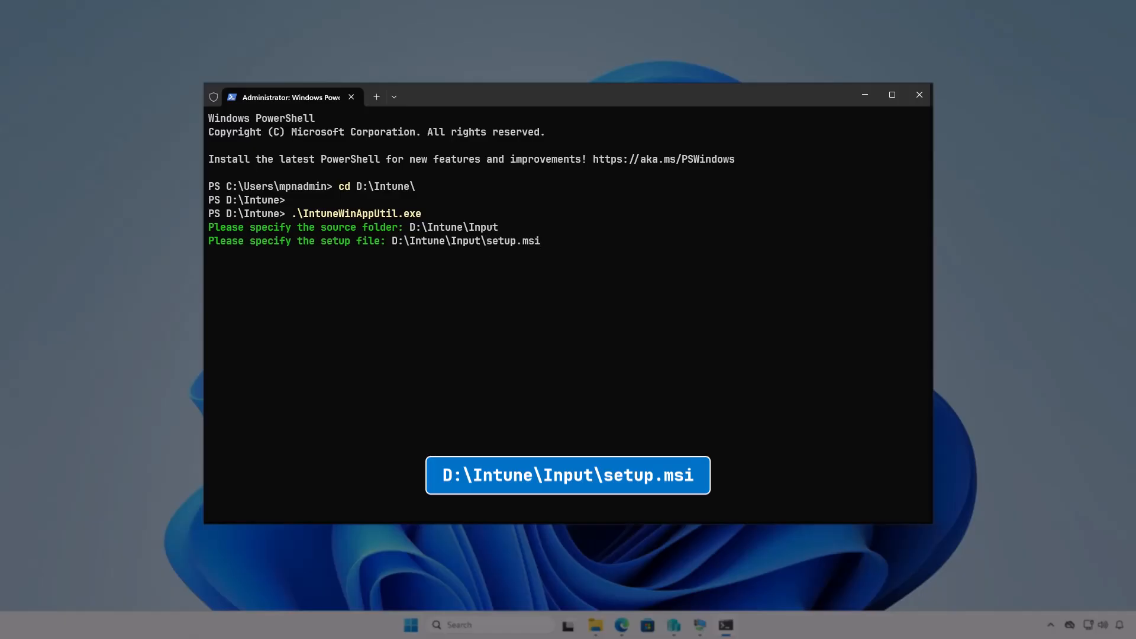
key("Return")
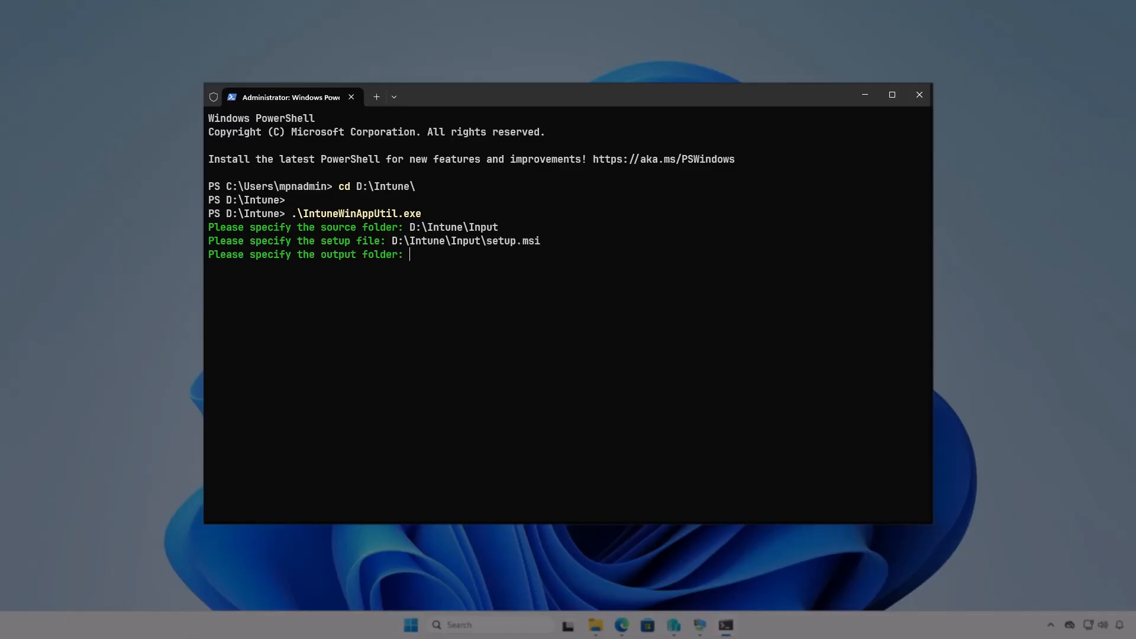
Specify D:\Intune\Output as the output folder and decline a catalog folder to generate the package.
type("D:\\")
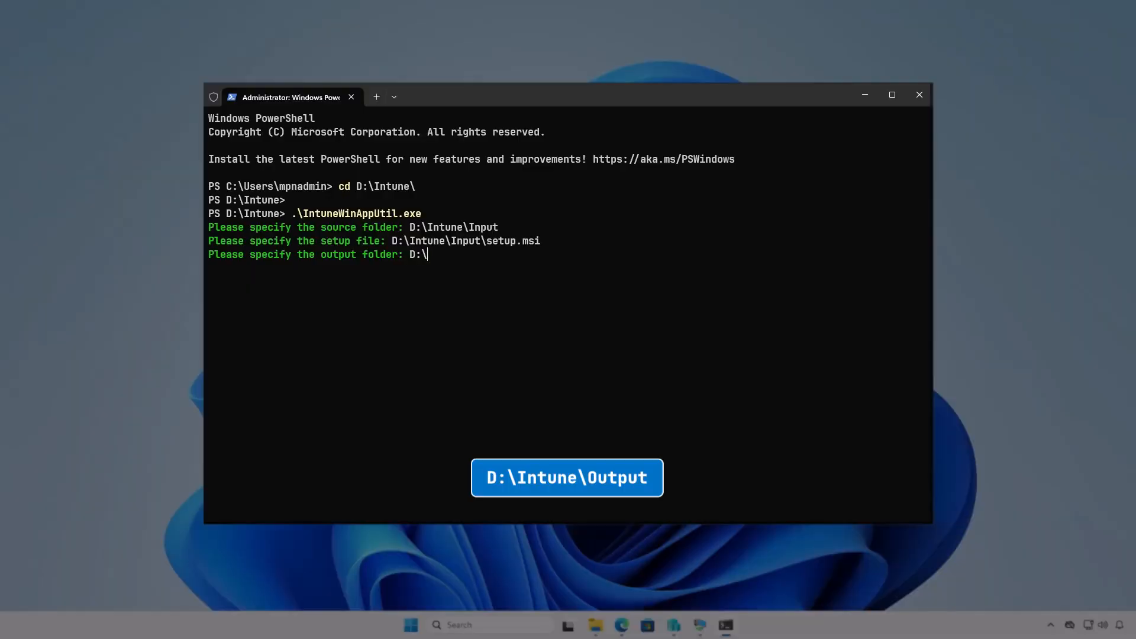
type("Intune\\Output")
key("Return")
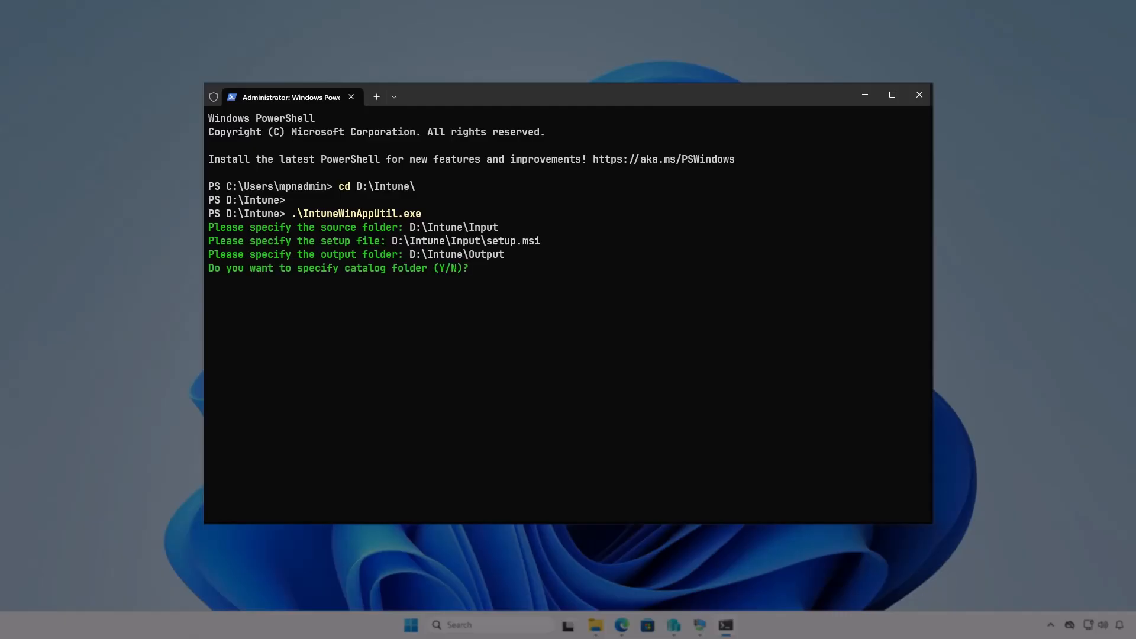
key("n")
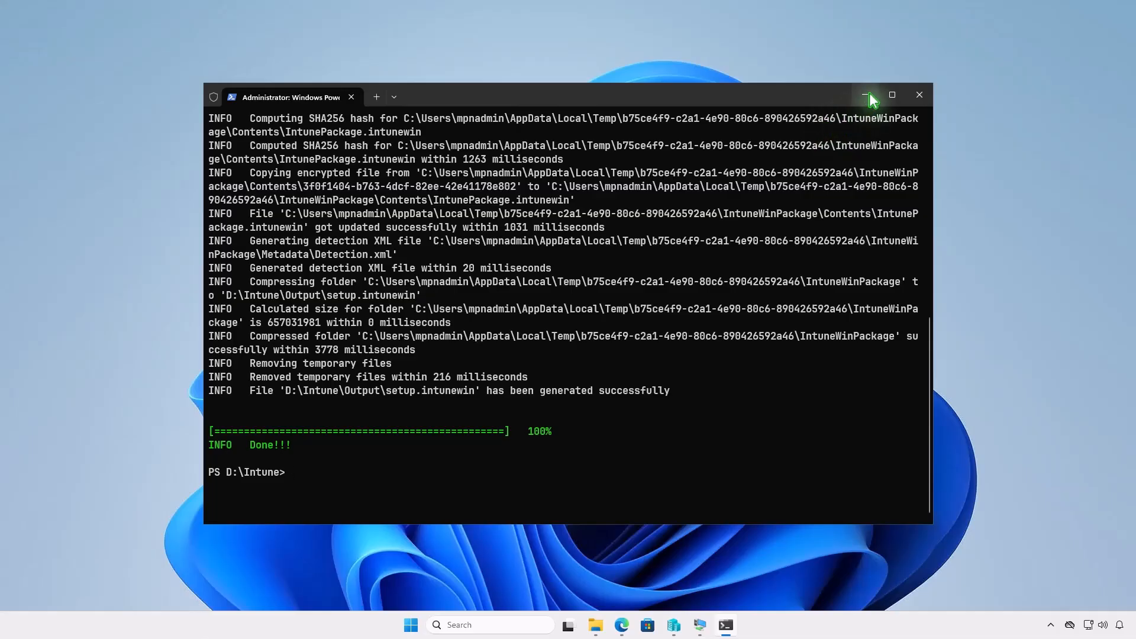
Minimize the terminal, check the D:\Intune\Output folder in File Explorer for the generated package, and minimize that window.
left_click(867, 95)
left_click(595, 625)
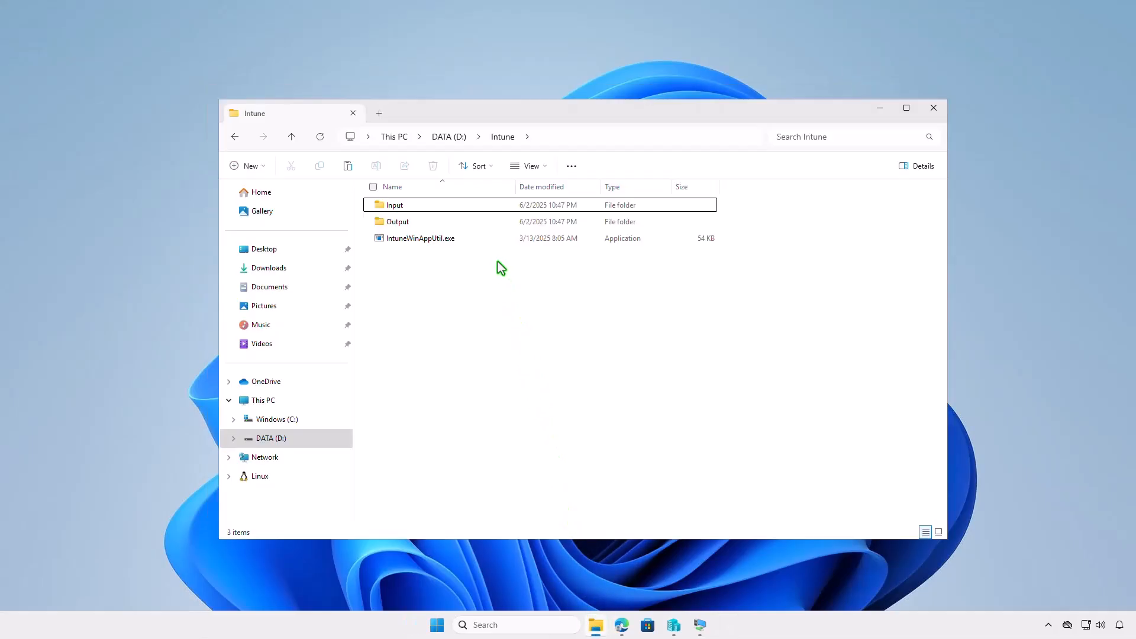
double_click(483, 225)
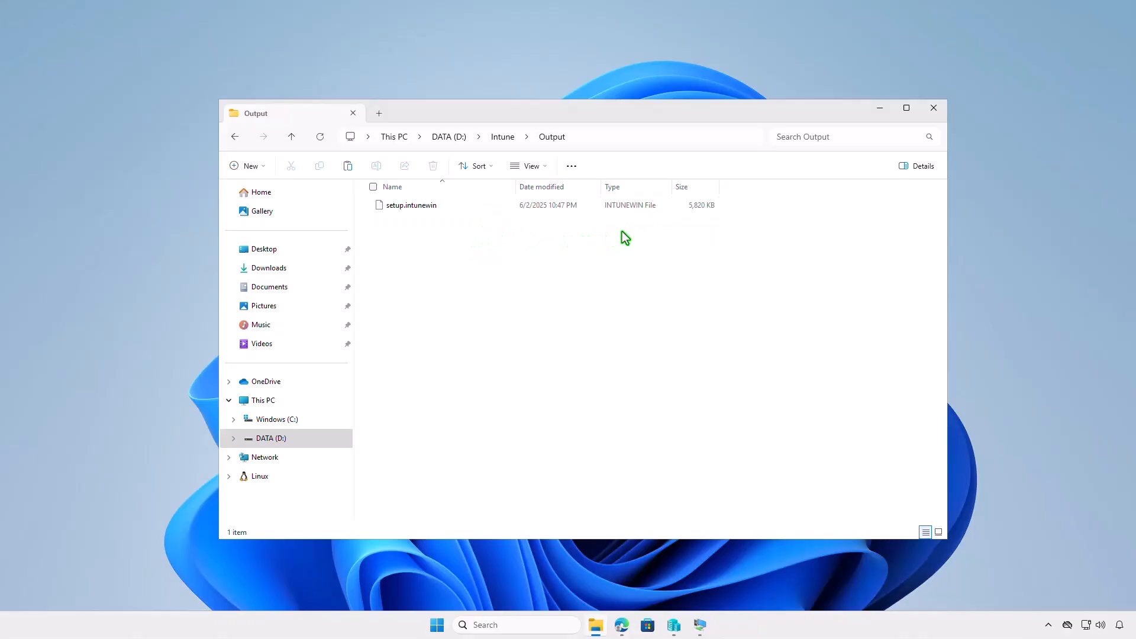
left_click(879, 110)
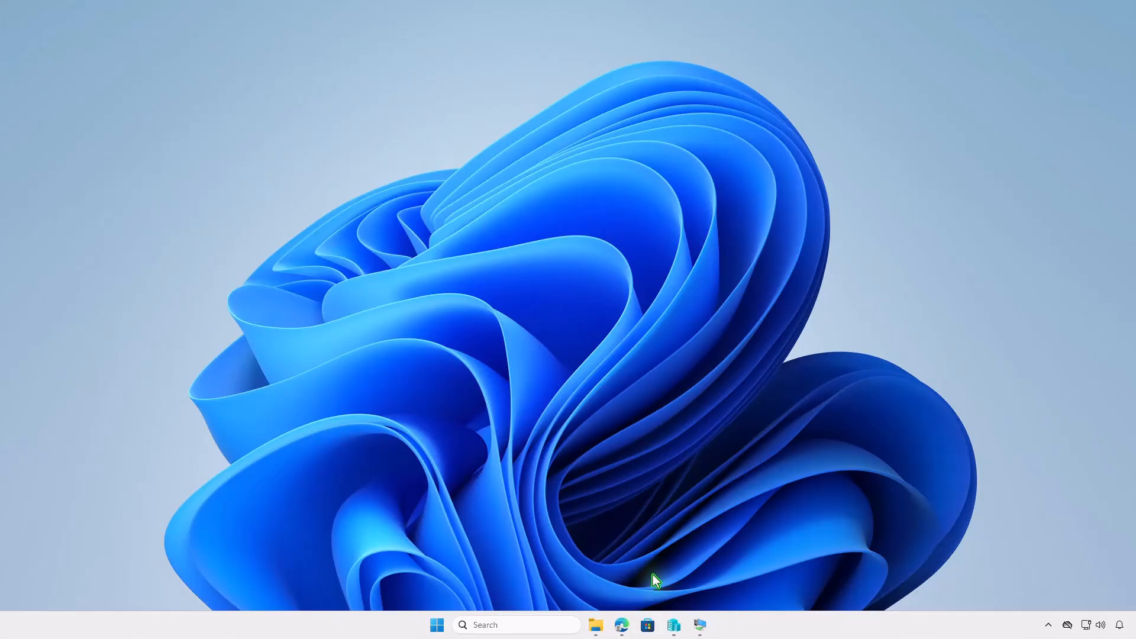
Switch to Edge and open the Windows apps list in the Microsoft Intune admin center.
left_click(621, 625)
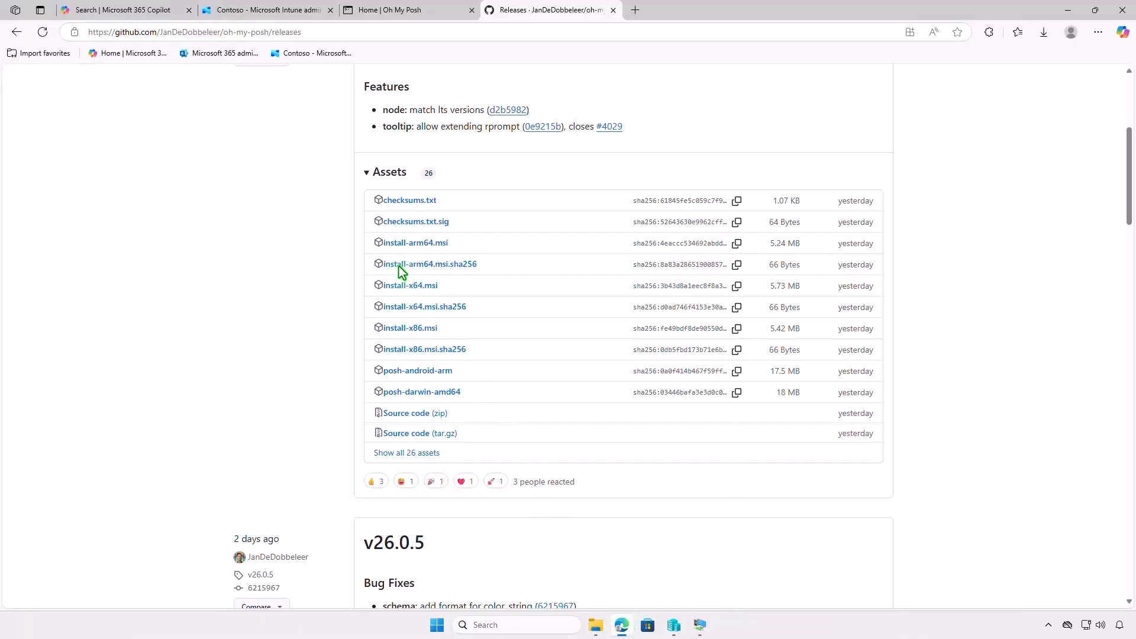
left_click(307, 17)
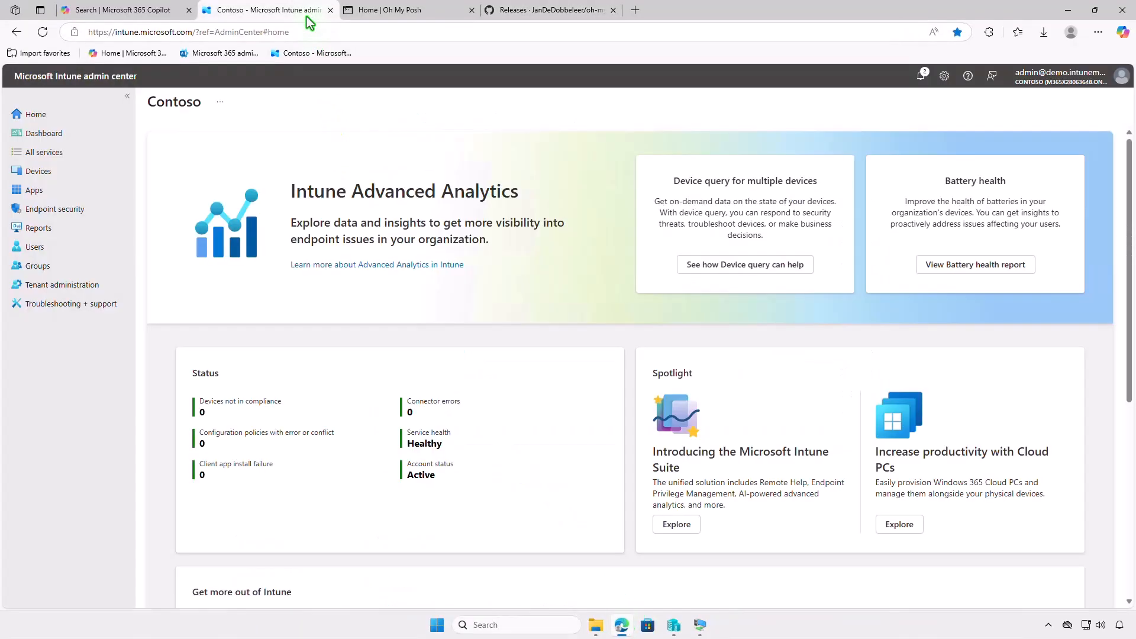
left_click(89, 190)
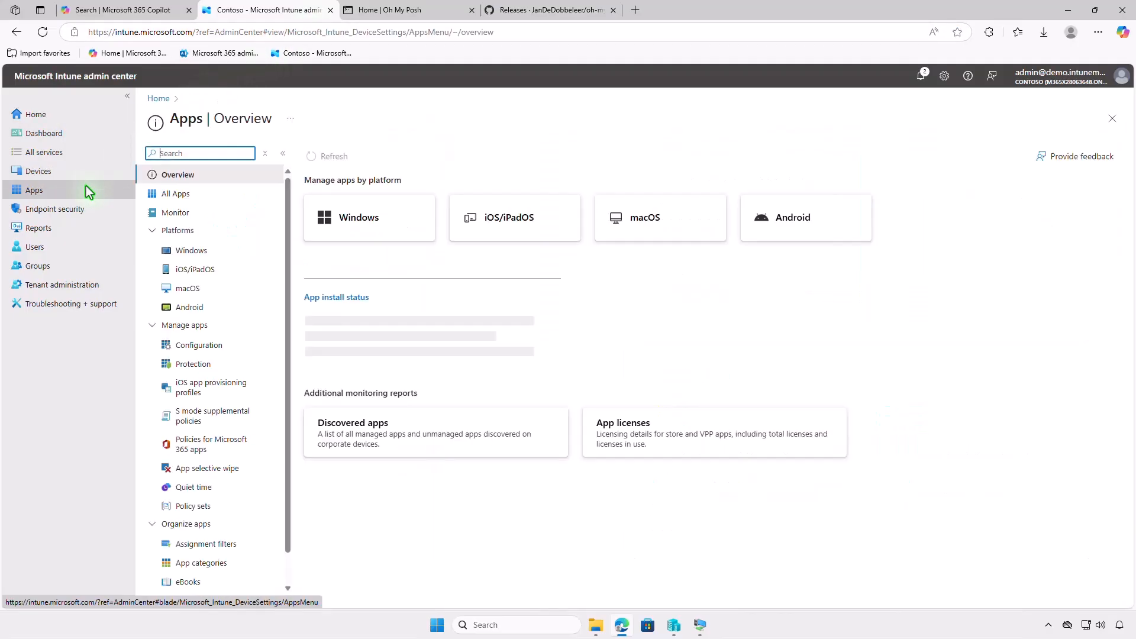
left_click(221, 248)
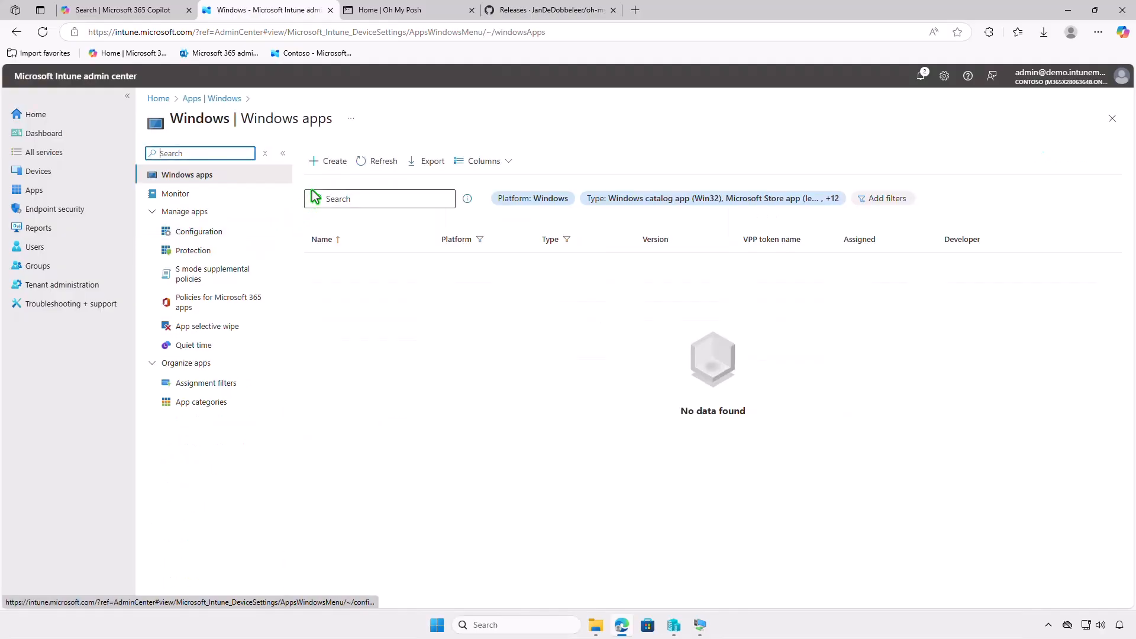
Start creating an app with the type Windows app (Win32).
left_click(331, 165)
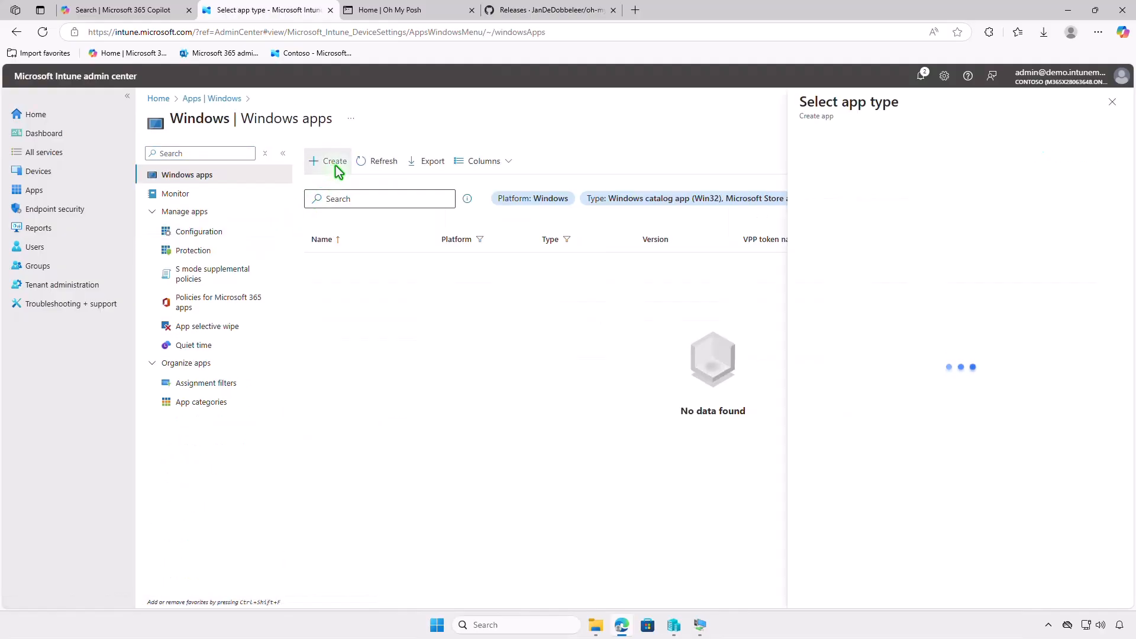
left_click(883, 157)
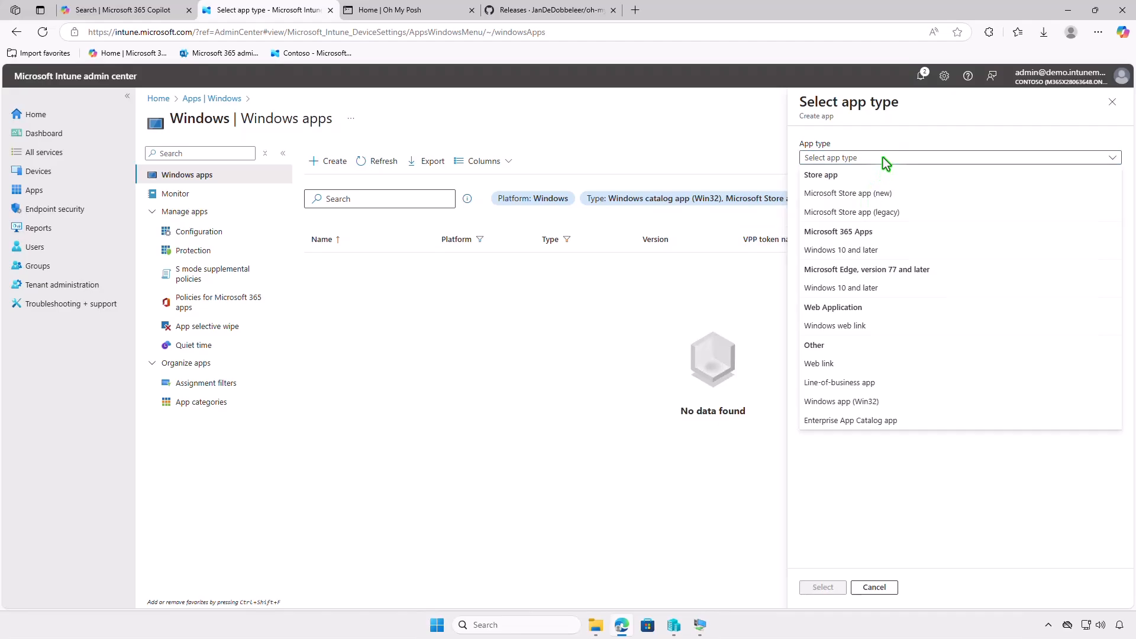
left_click(900, 401)
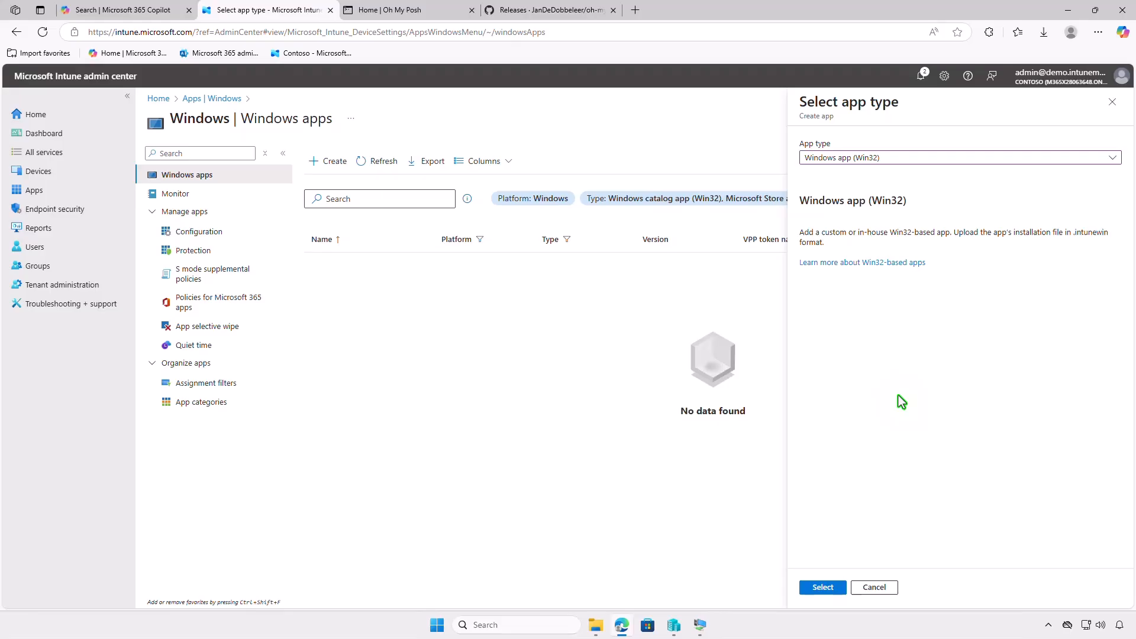
left_click(830, 586)
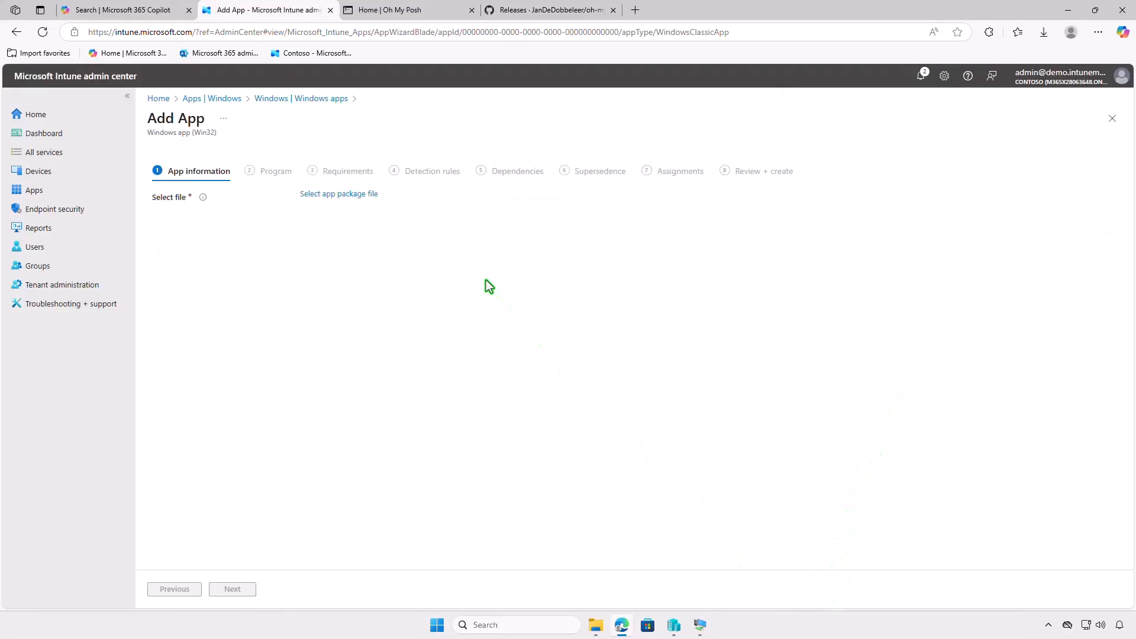
Select setup.intunewin from D:\Intune\Output as the app package file and confirm it.
left_click(373, 196)
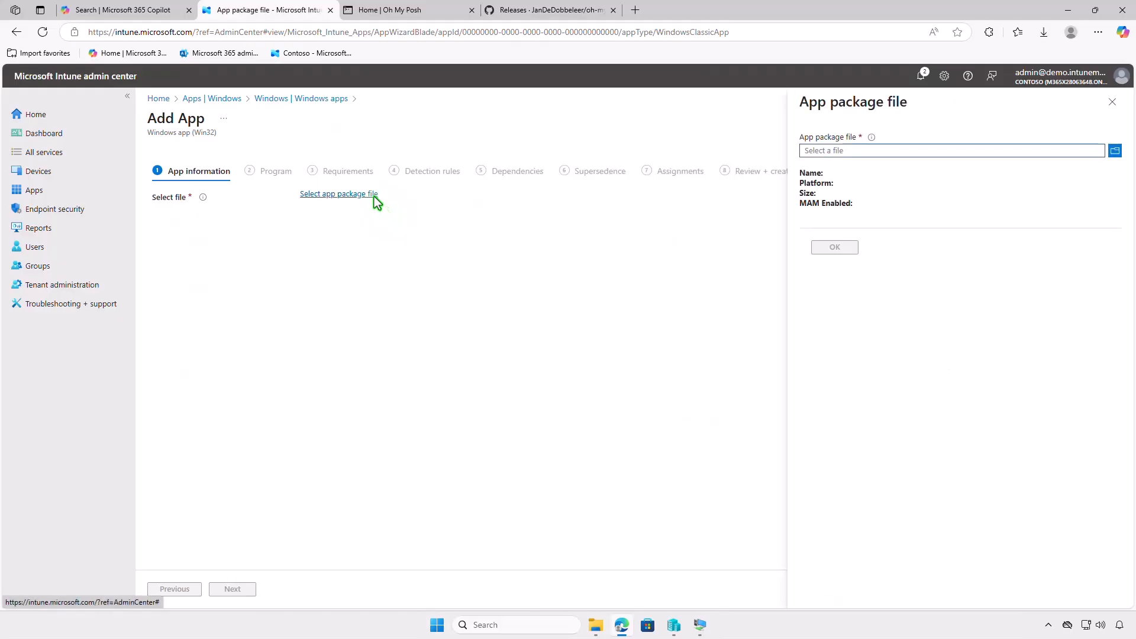
left_click(882, 151)
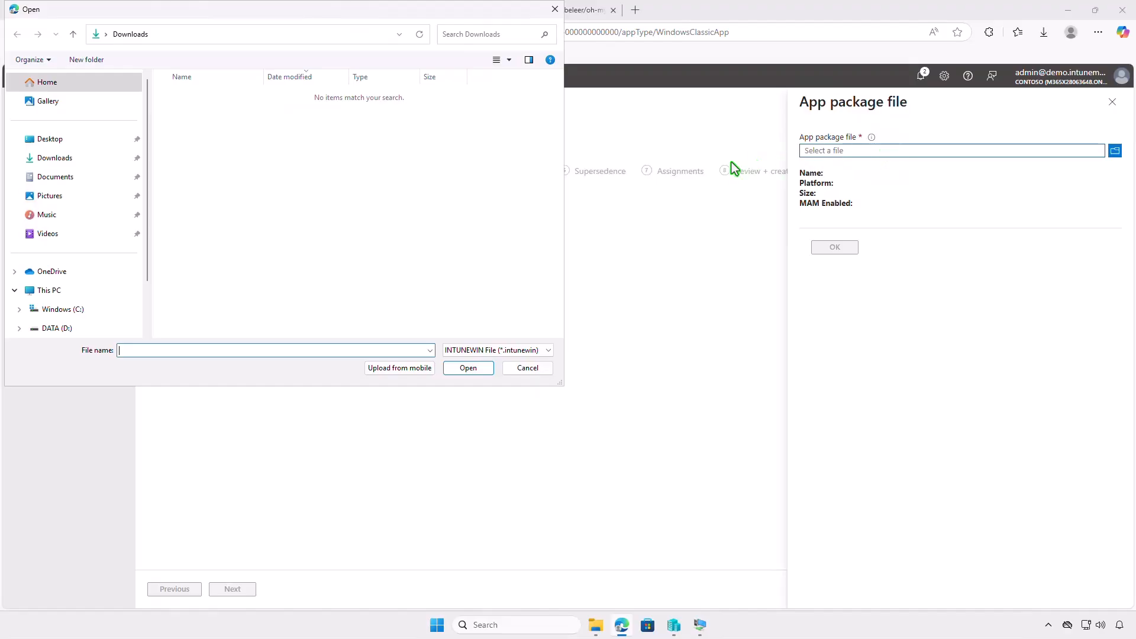
left_click(94, 290)
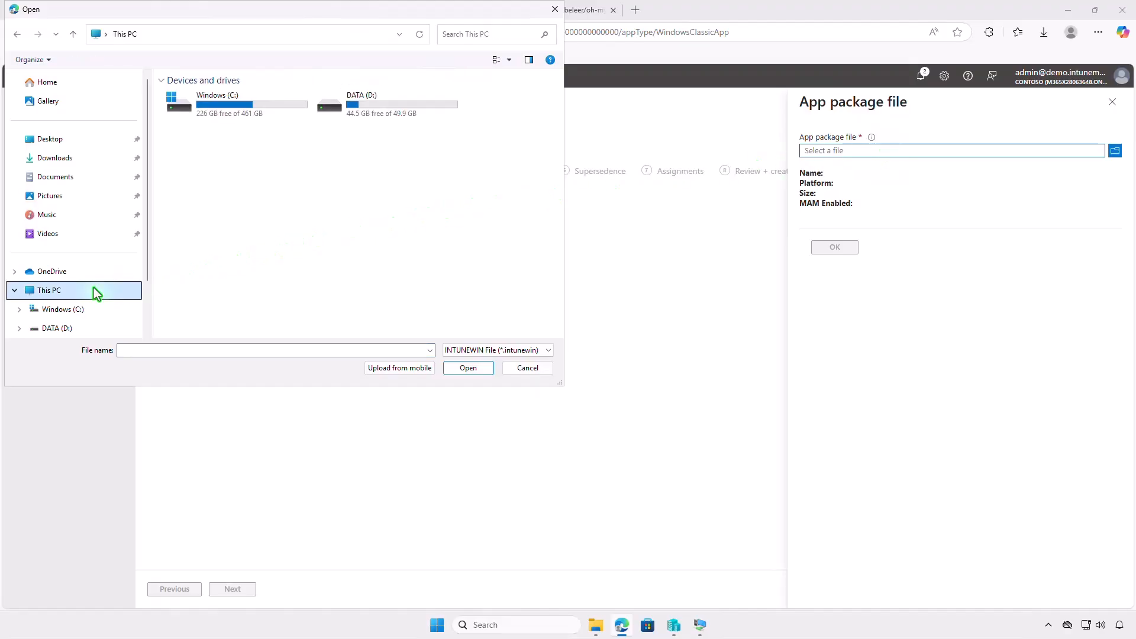
double_click(385, 105)
double_click(235, 97)
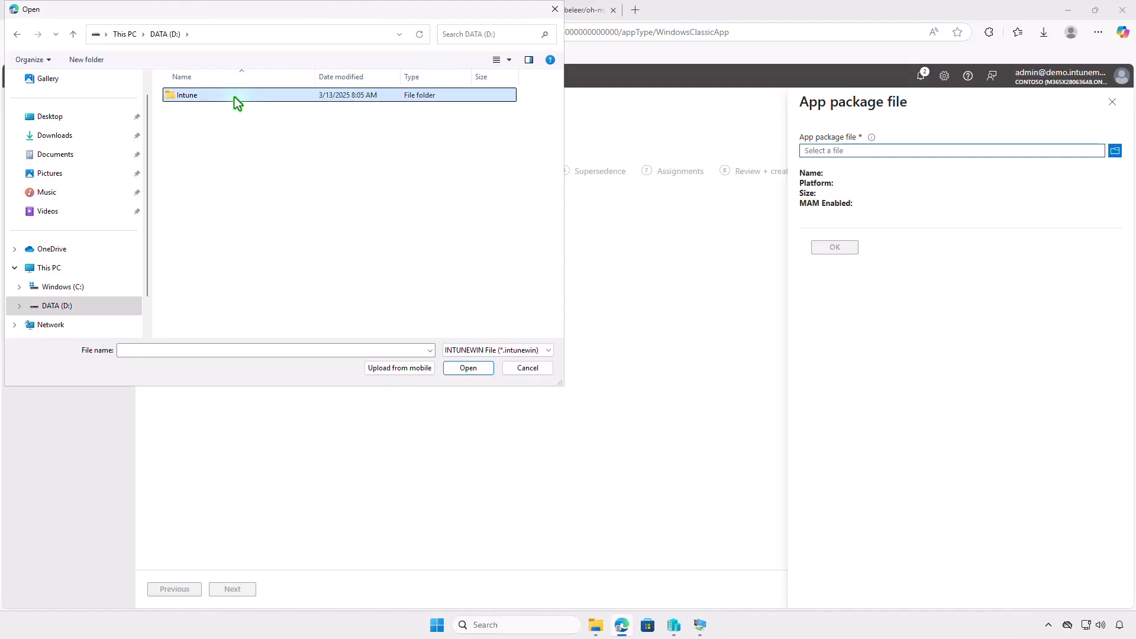
double_click(233, 111)
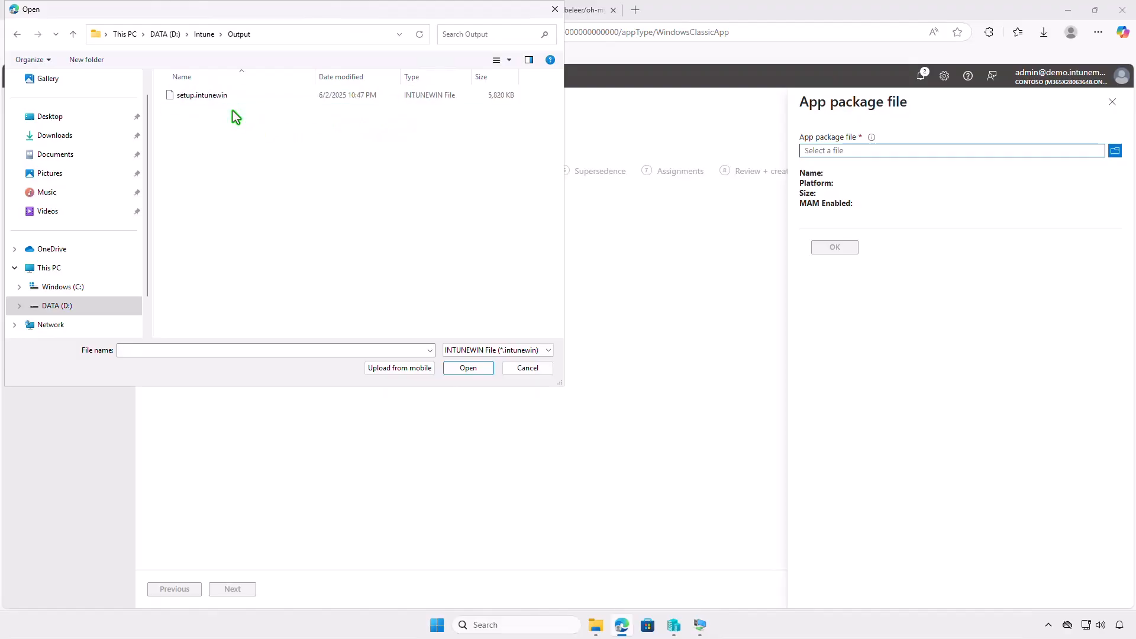
left_click(235, 96)
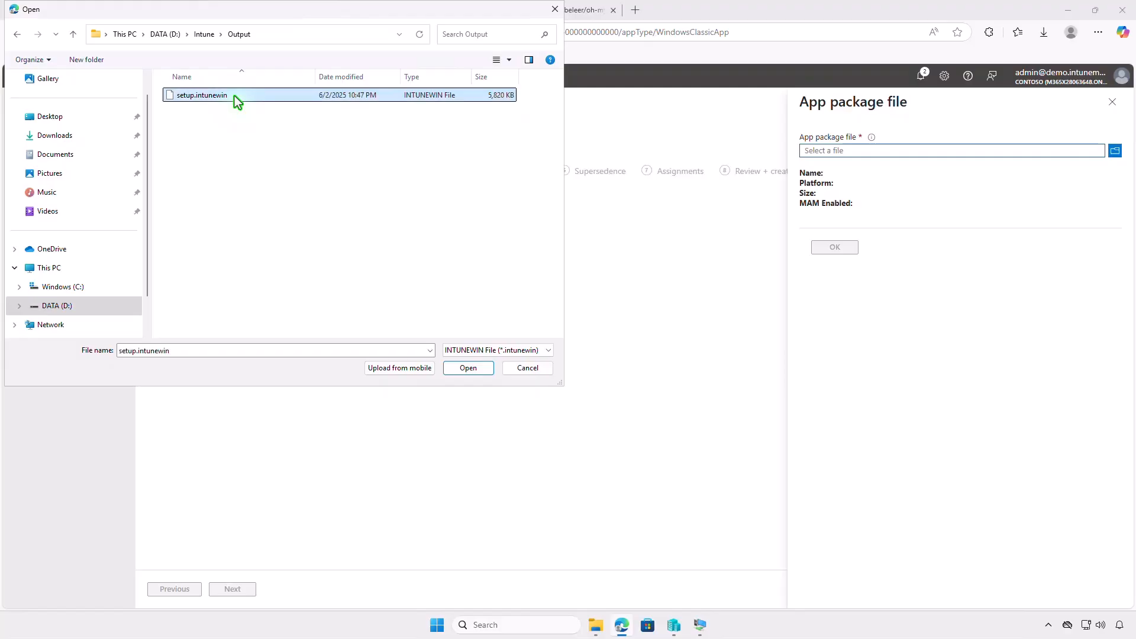
left_click(459, 367)
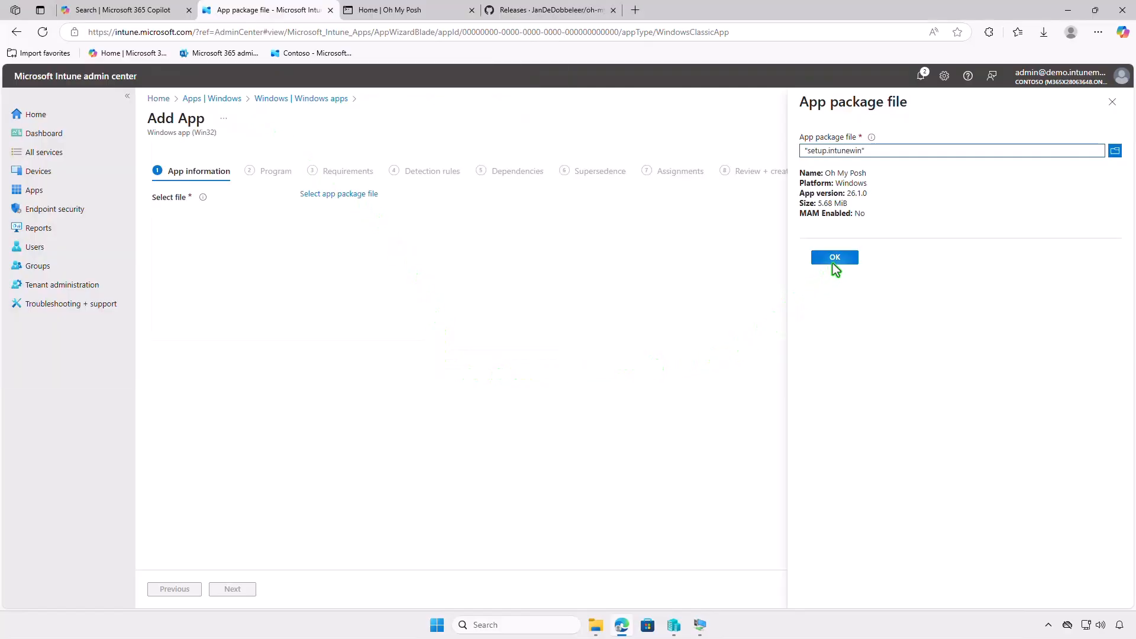
left_click(836, 259)
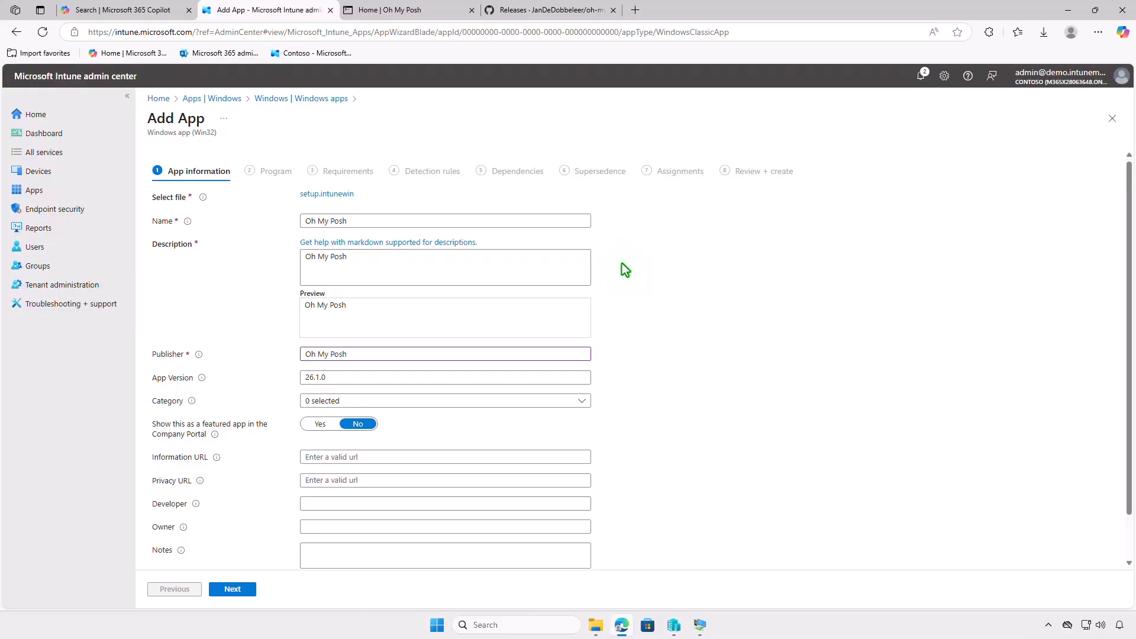
Upload images.png from the Downloads folder as the app logo and continue to the Program settings.
scroll(623, 269, "down", 2)
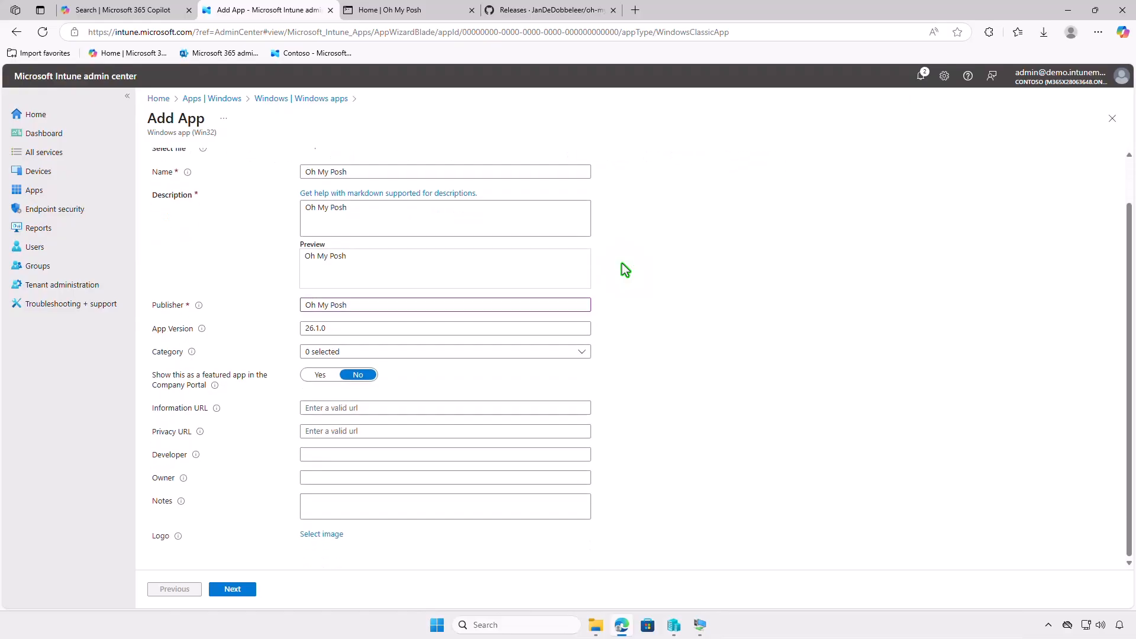
left_click(340, 534)
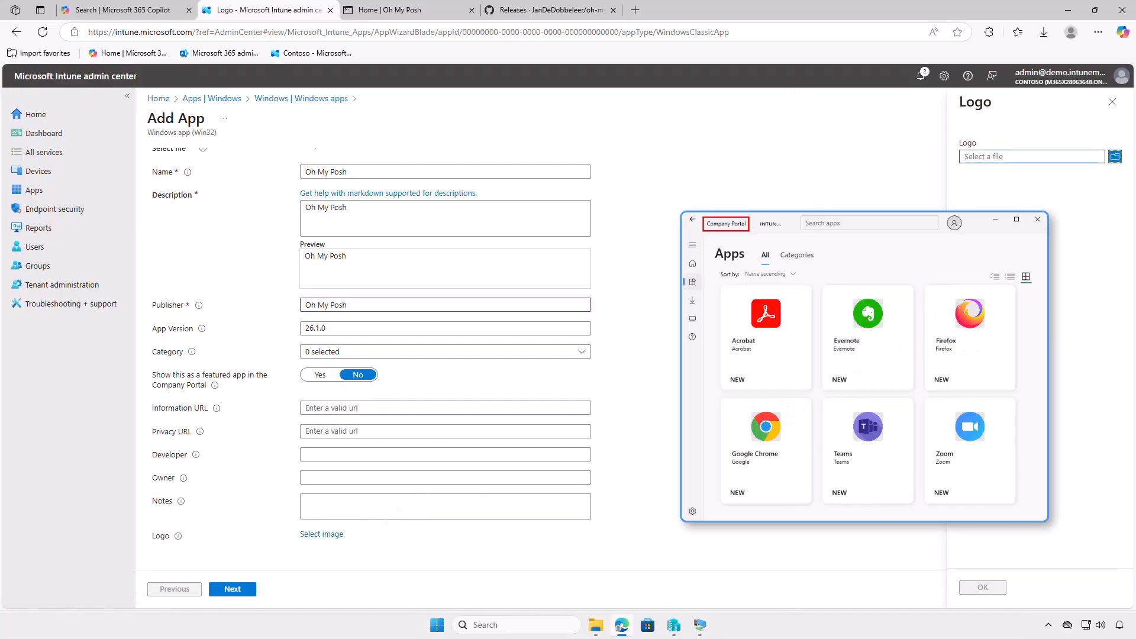
left_click(1025, 158)
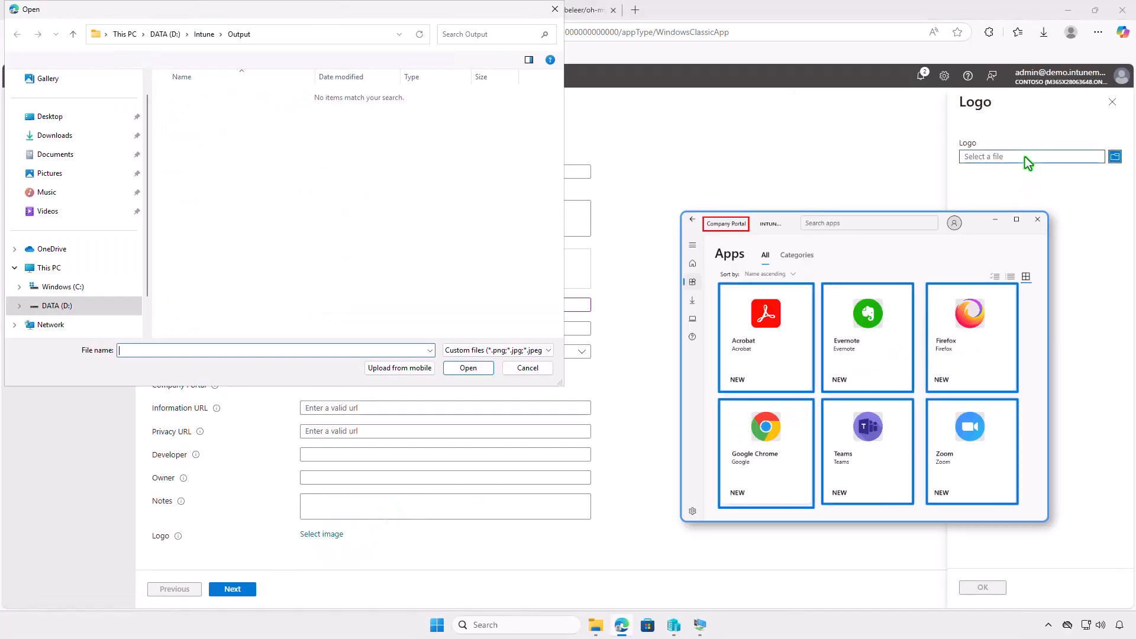
left_click(121, 138)
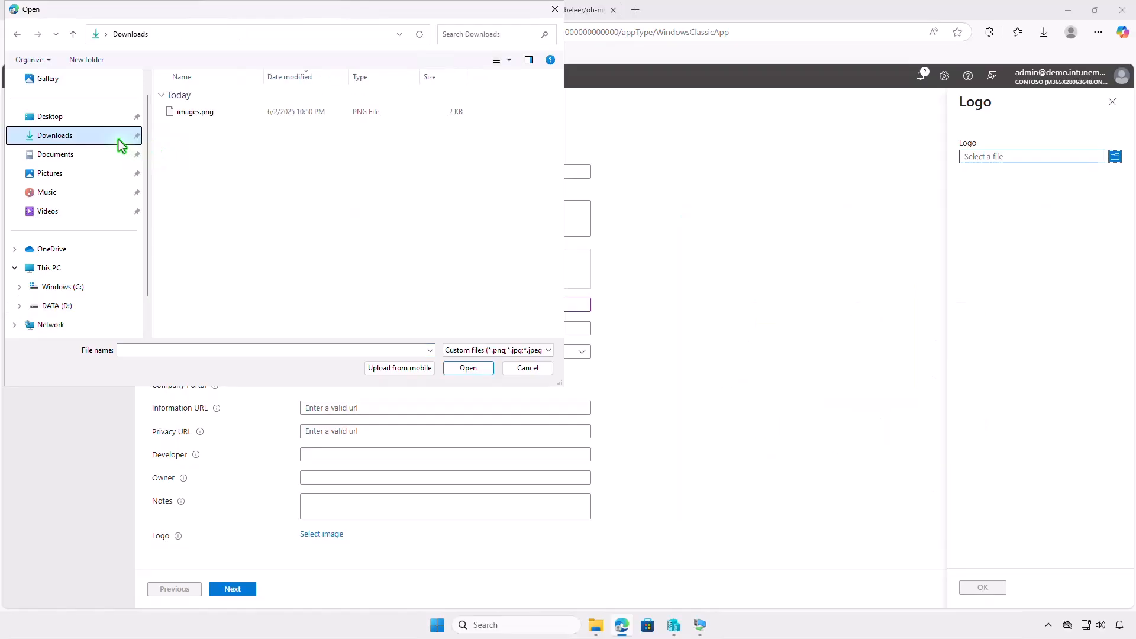
left_click(217, 116)
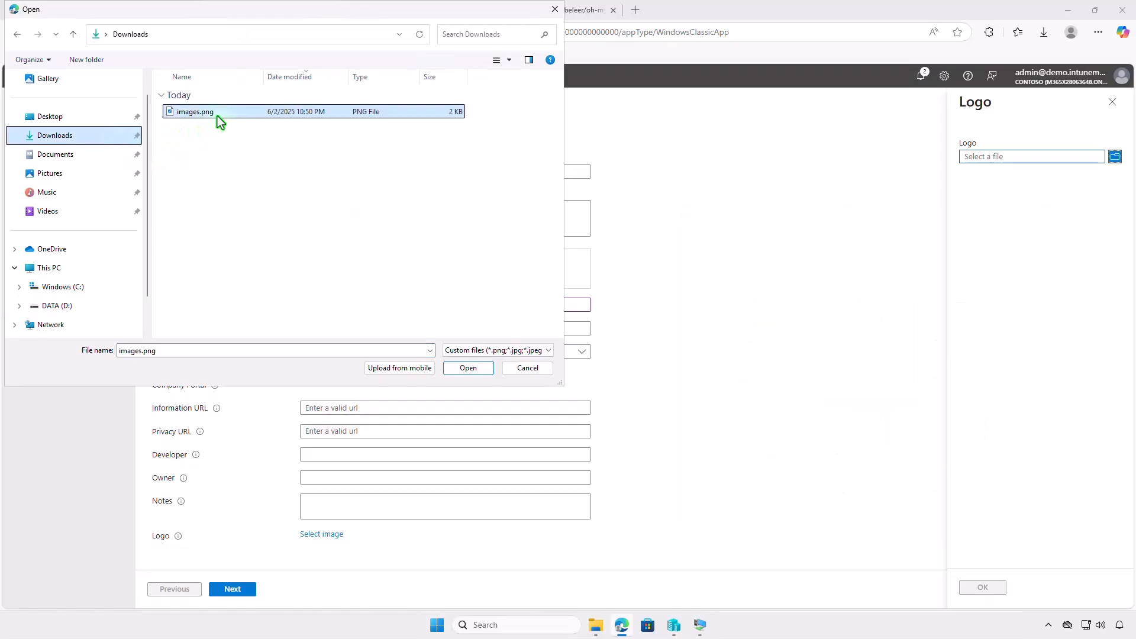
left_click(463, 368)
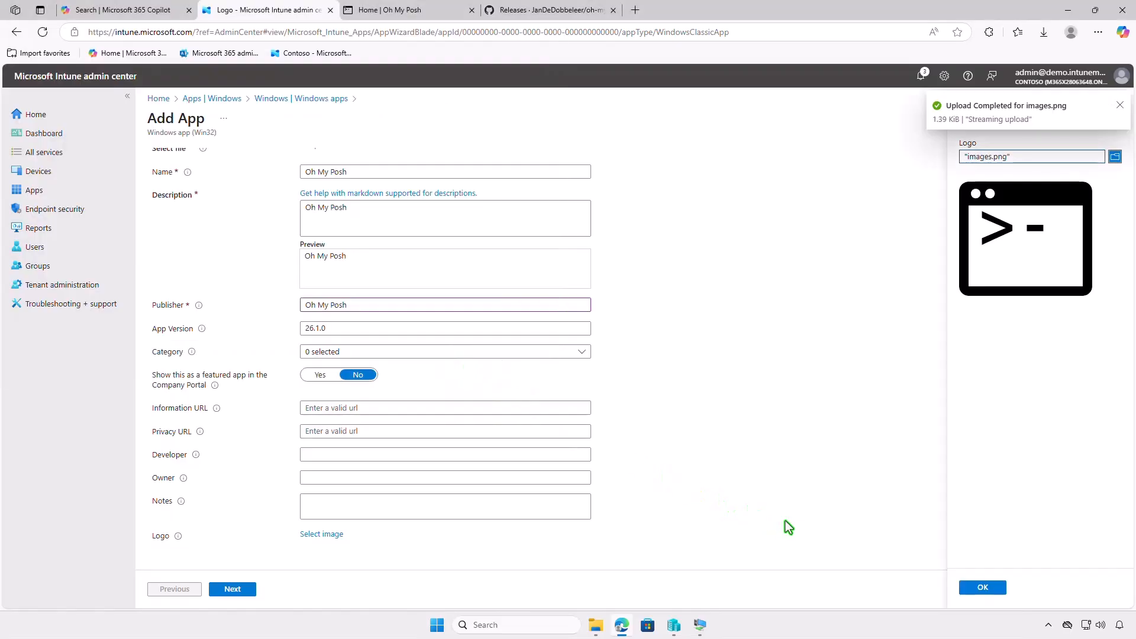
left_click(964, 587)
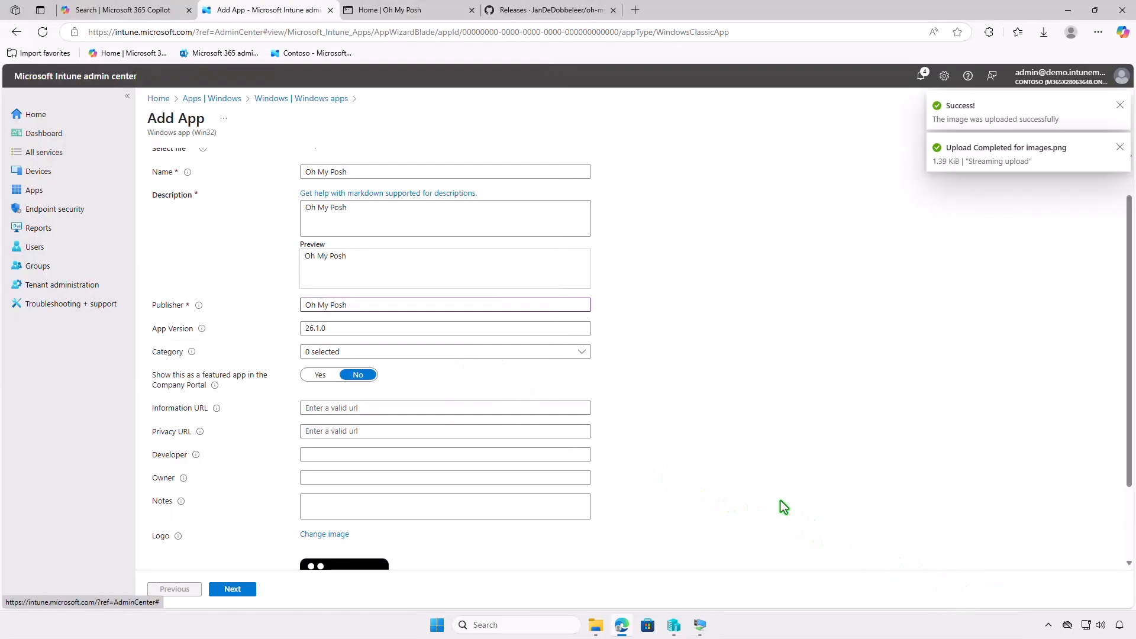
scroll(774, 497, "down", 2)
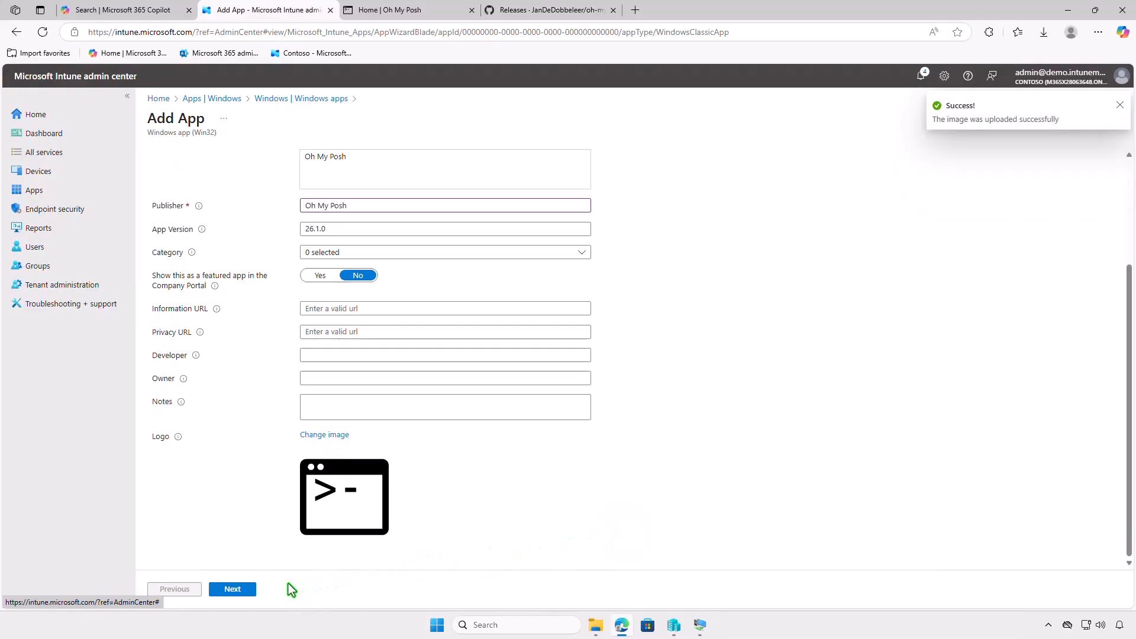
left_click(247, 588)
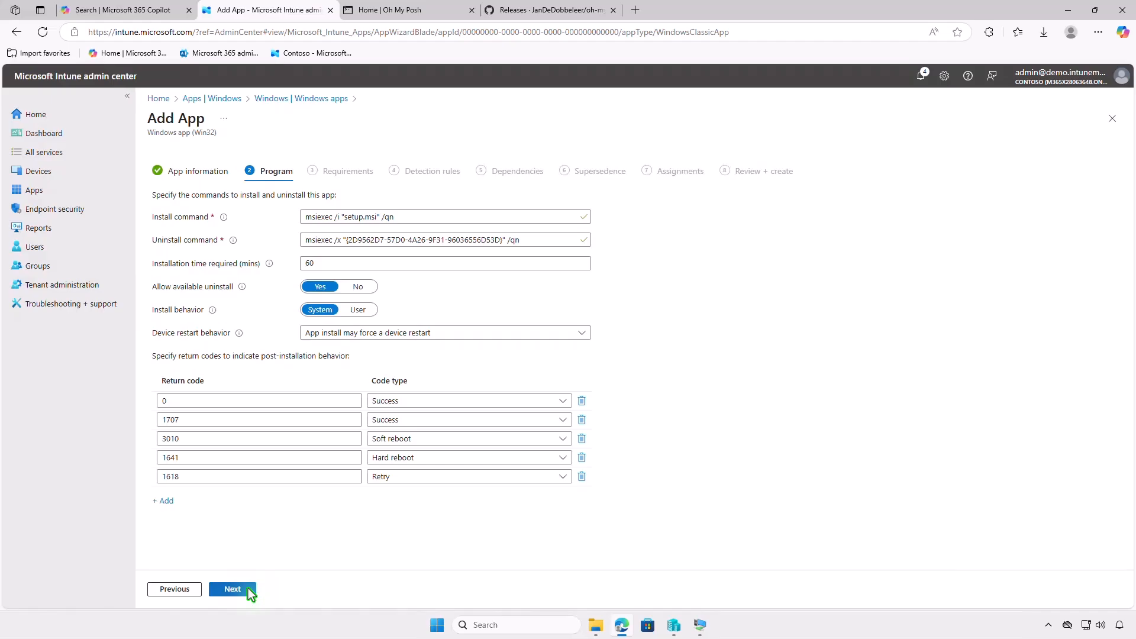
Keep the default Program settings and set the requirements to 64-bit architecture and Windows 10 1607 as minimum operating system.
left_click(247, 588)
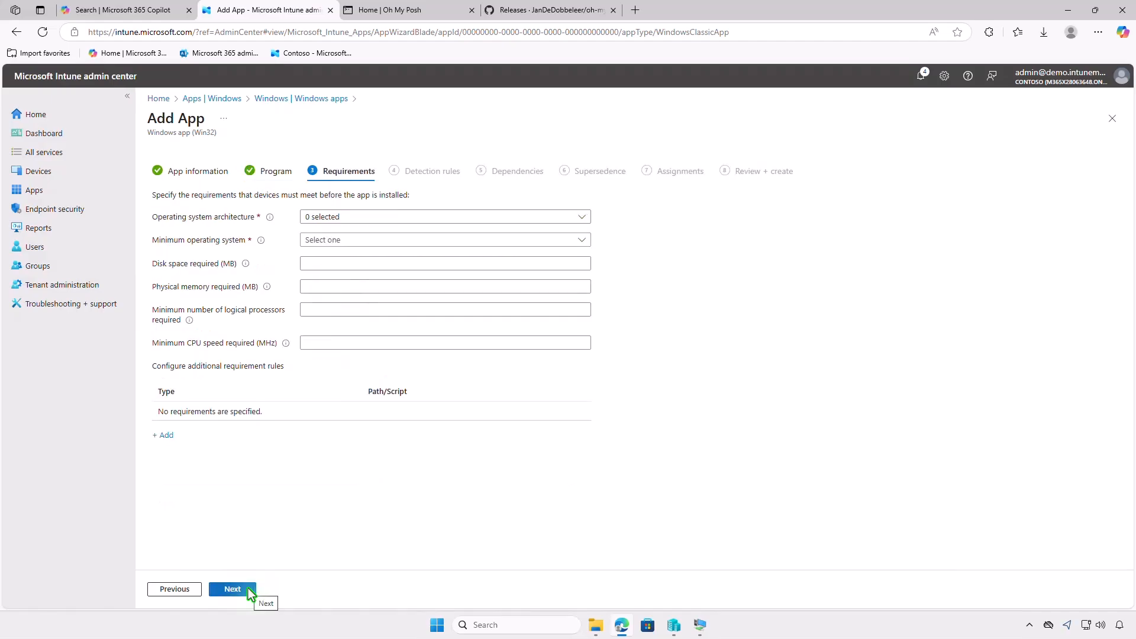
left_click(385, 219)
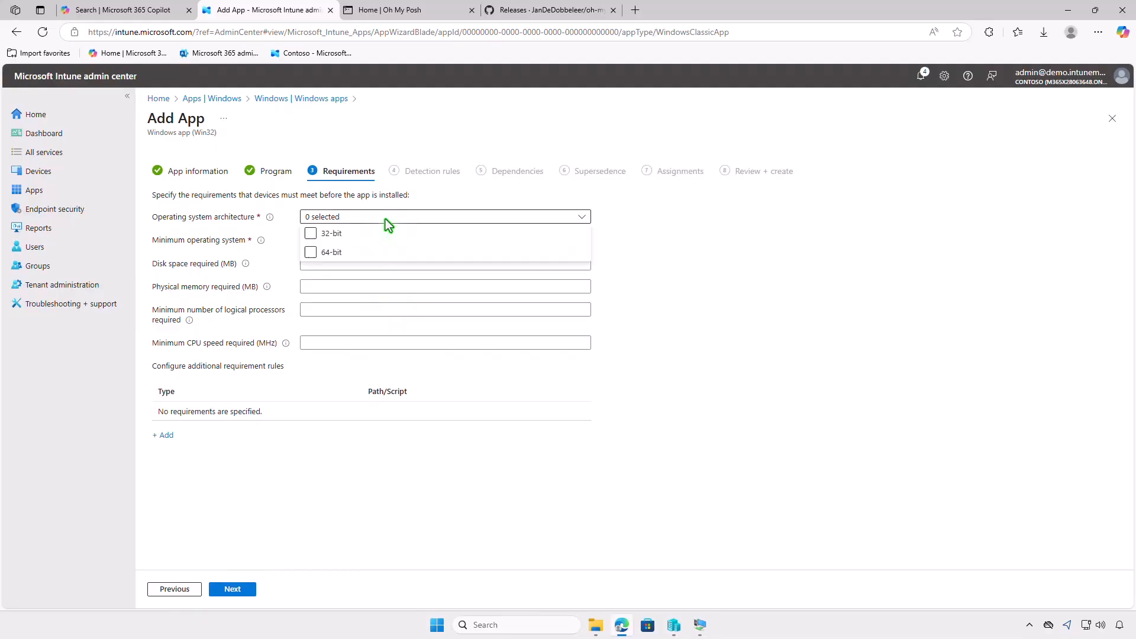
left_click(361, 254)
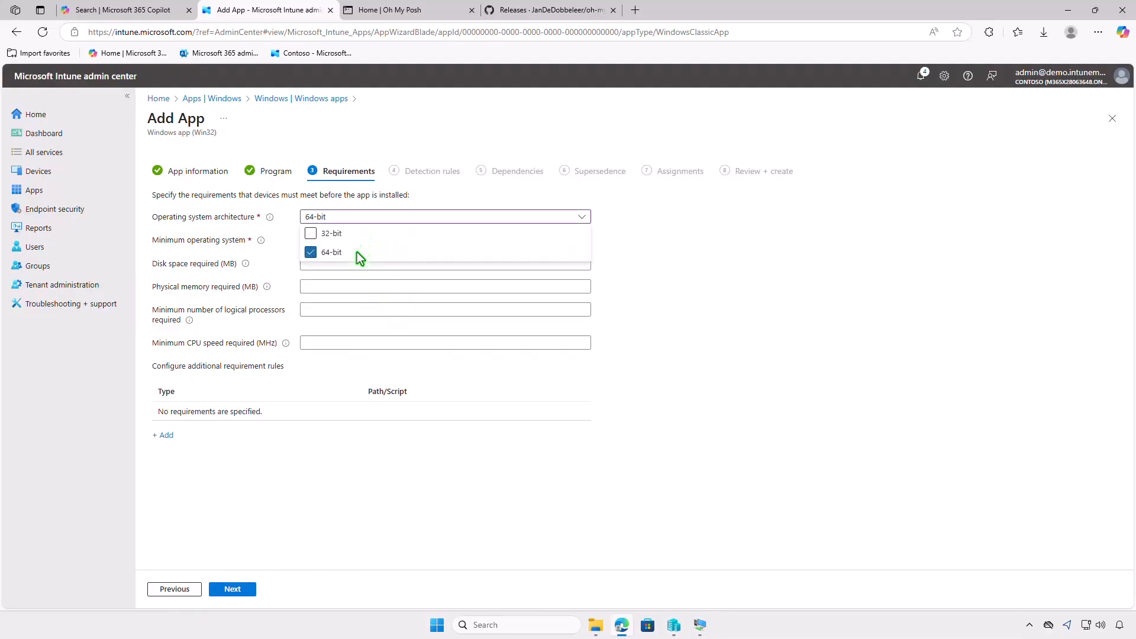
left_click(289, 267)
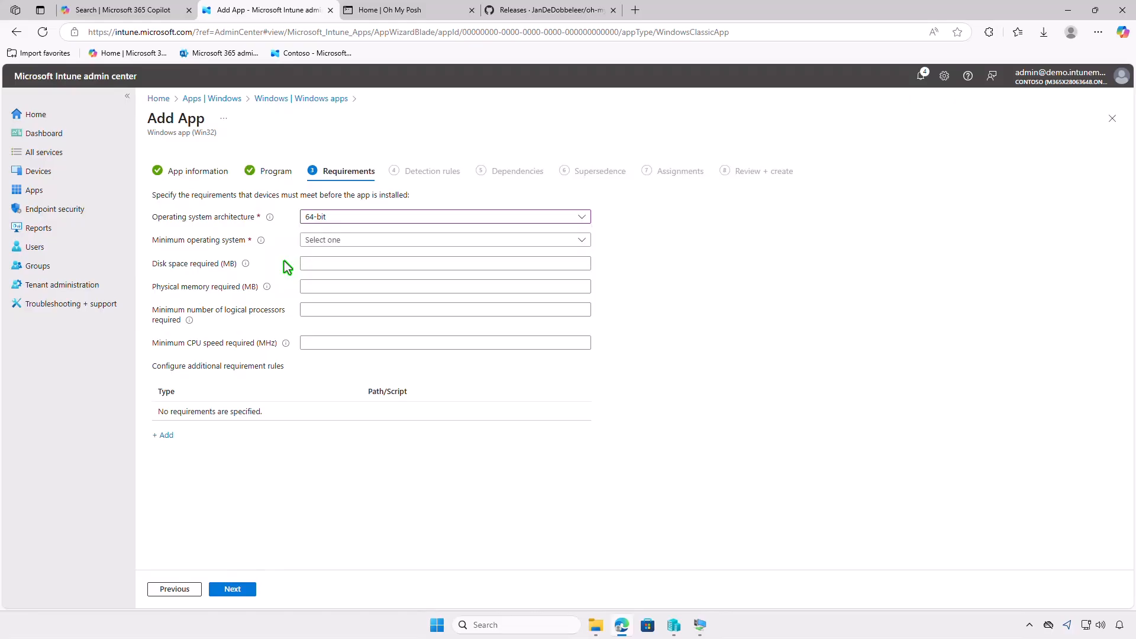
left_click(349, 242)
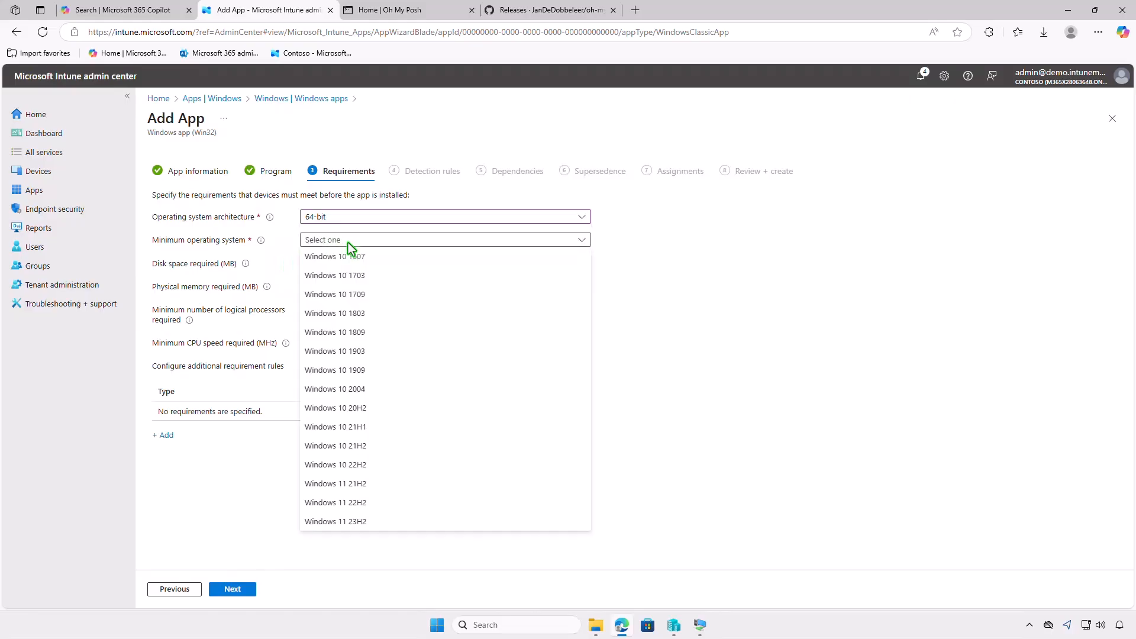
left_click(388, 258)
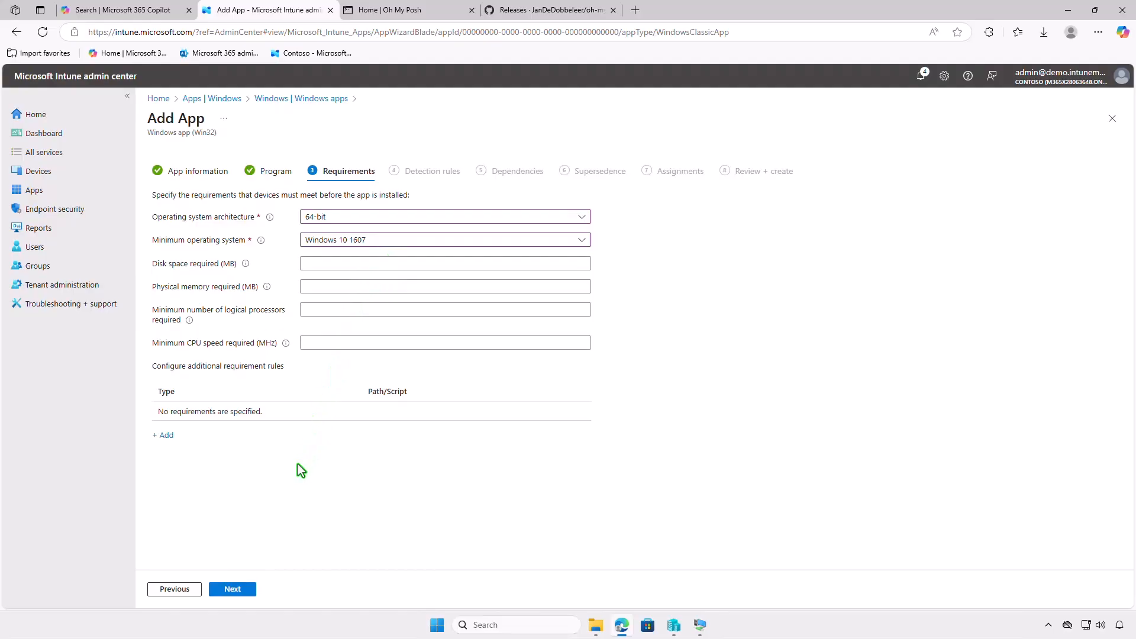
left_click(232, 589)
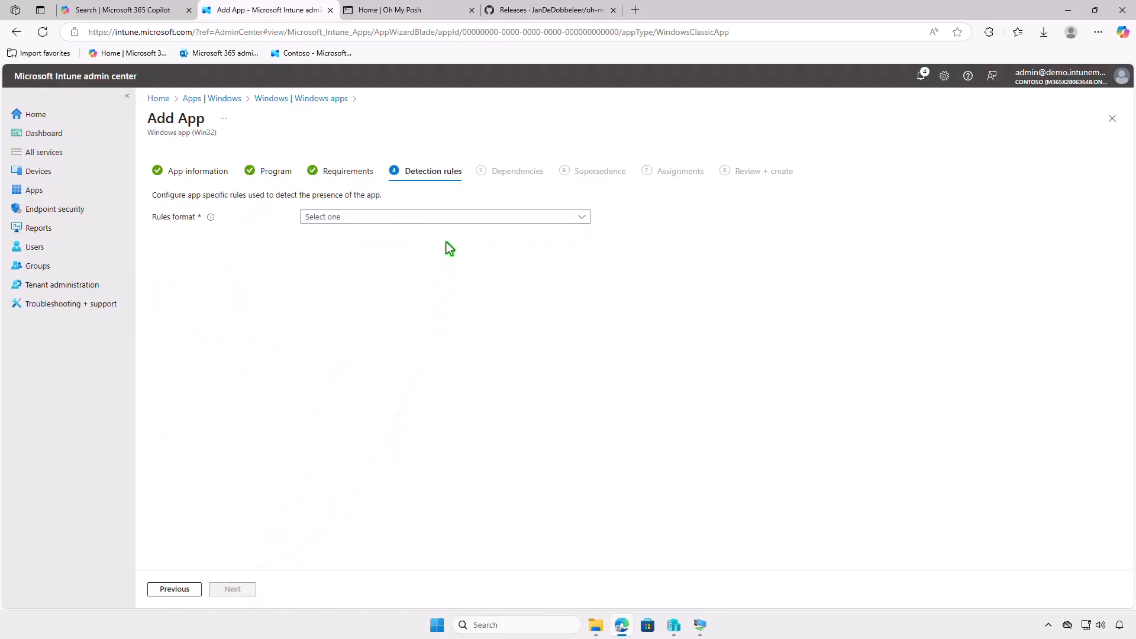
Add a manually configured detection rule of type MSI with its default settings, and continue past Dependencies without adding any.
left_click(450, 219)
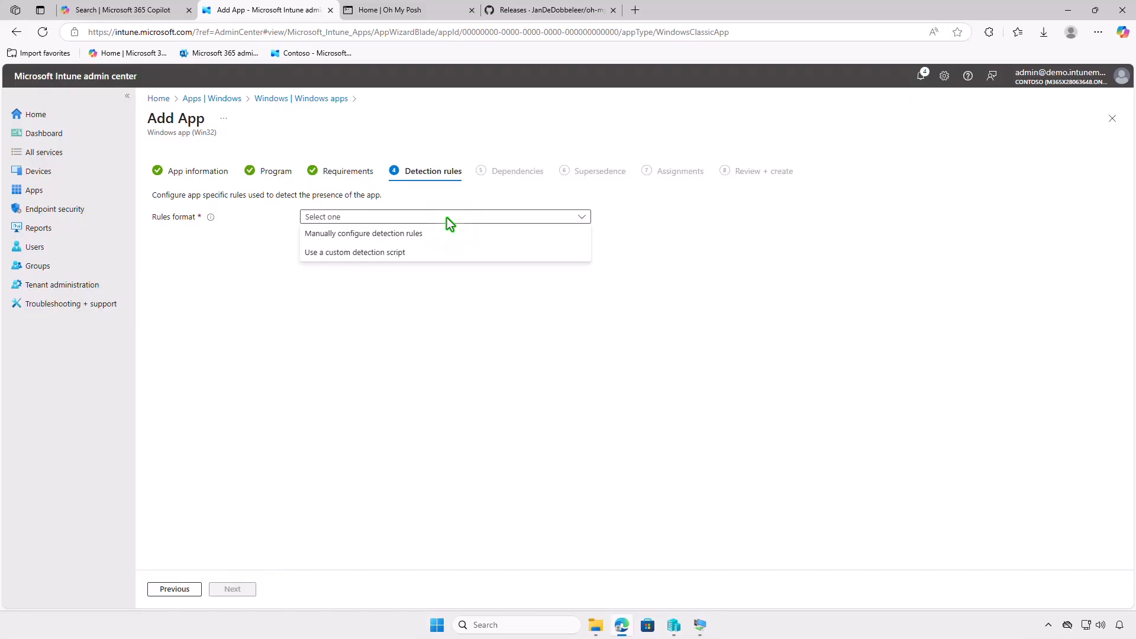
left_click(446, 231)
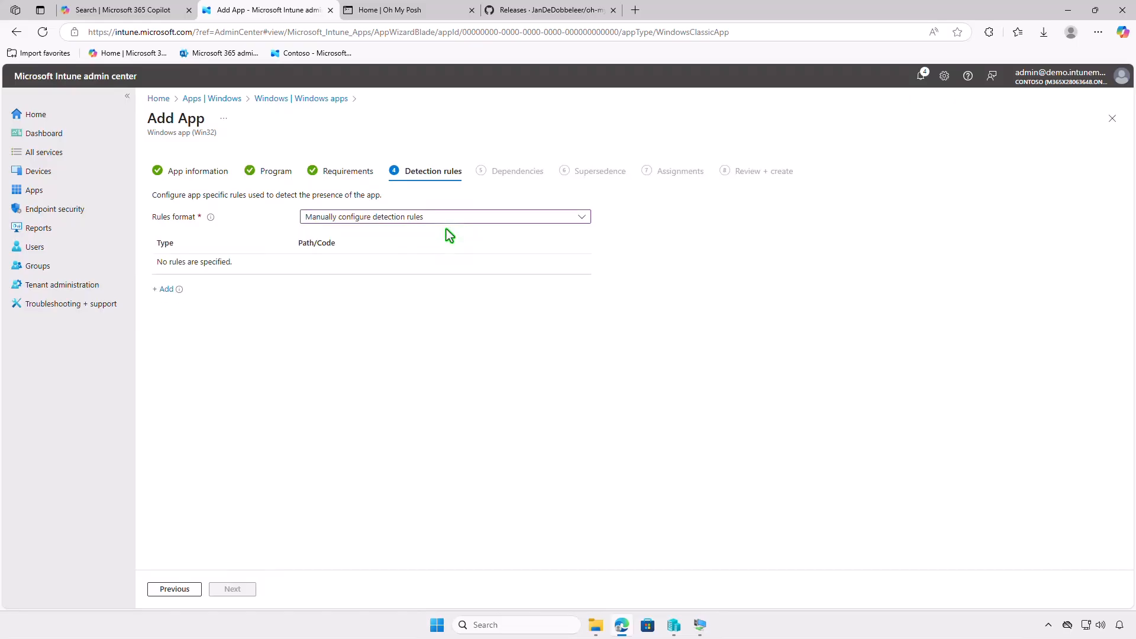
left_click(165, 289)
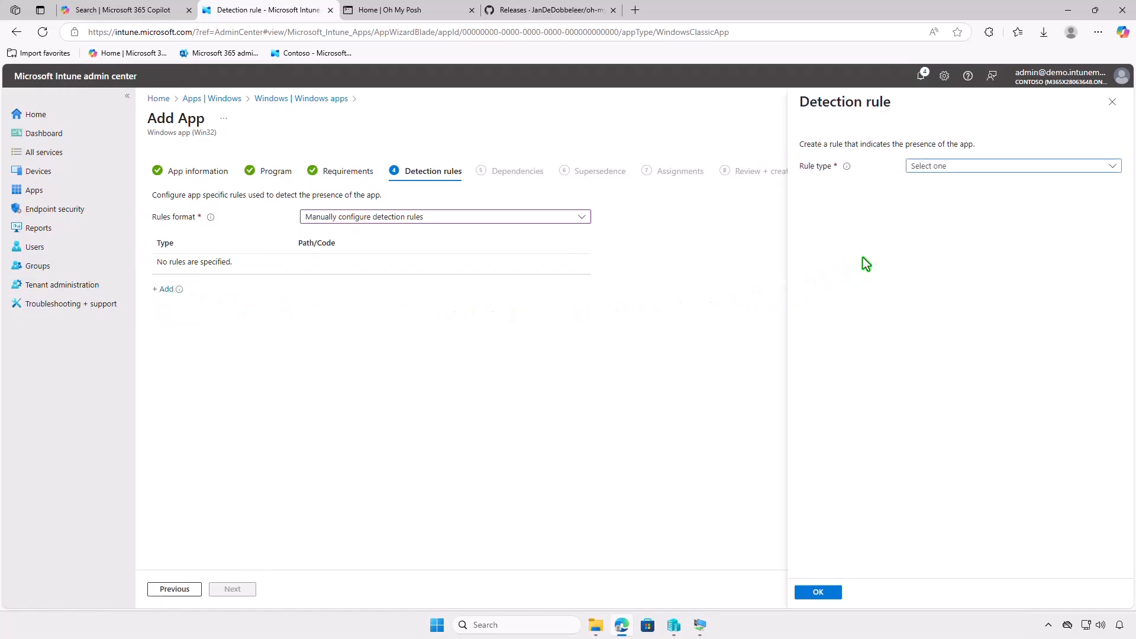
left_click(999, 165)
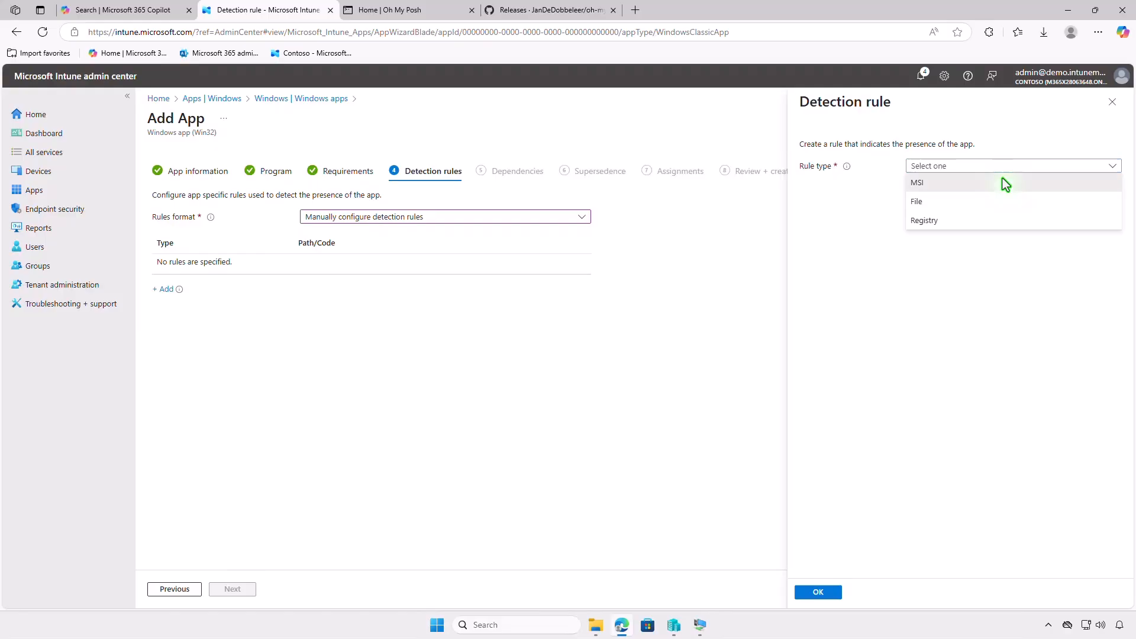
left_click(1003, 180)
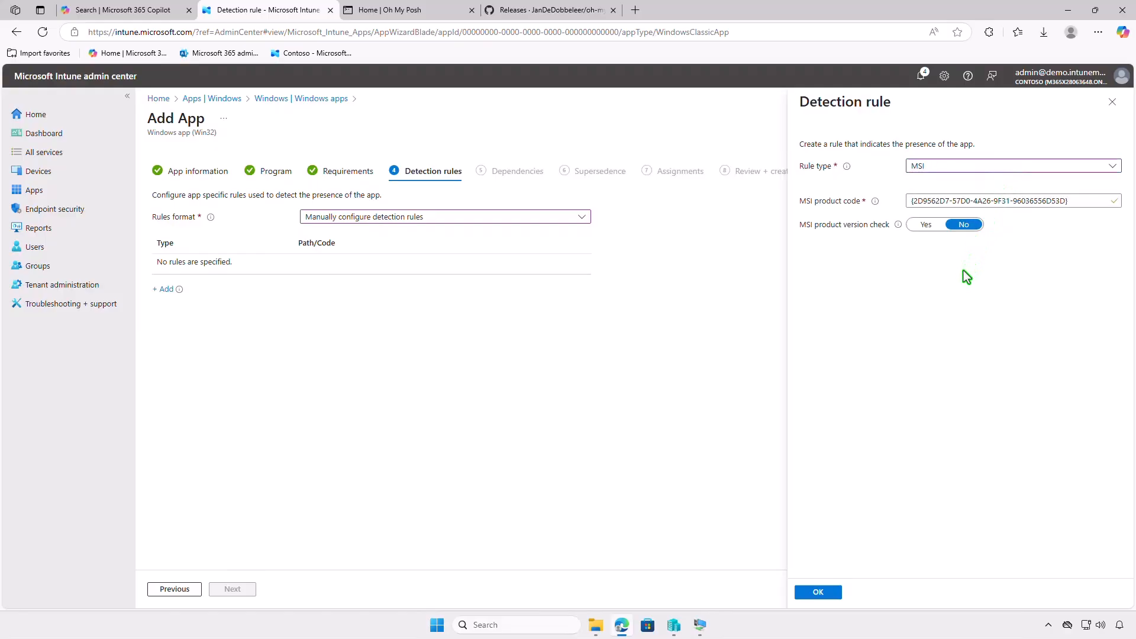
left_click(835, 591)
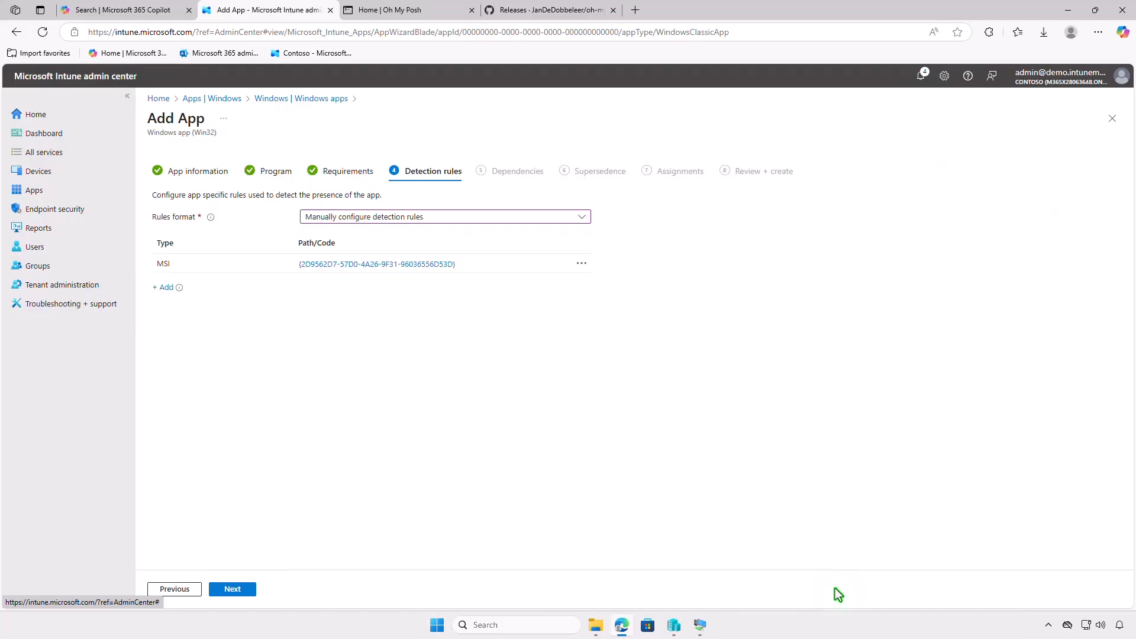
left_click(234, 589)
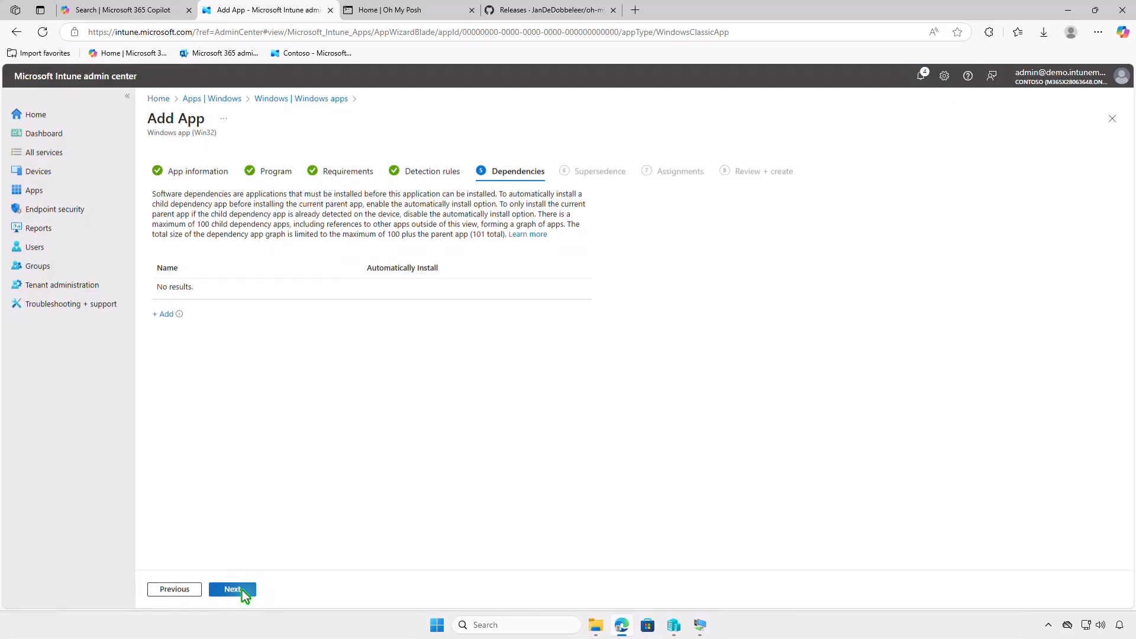
left_click(244, 592)
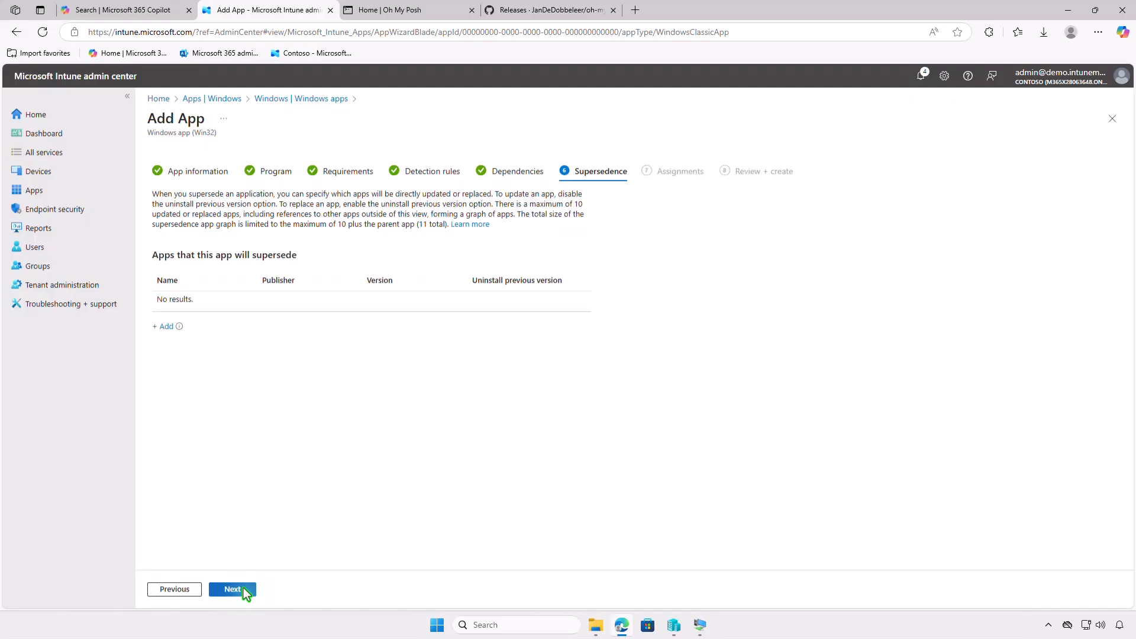
Leave supersedence empty and assign the app as Required to the Test_Devices group.
left_click(243, 588)
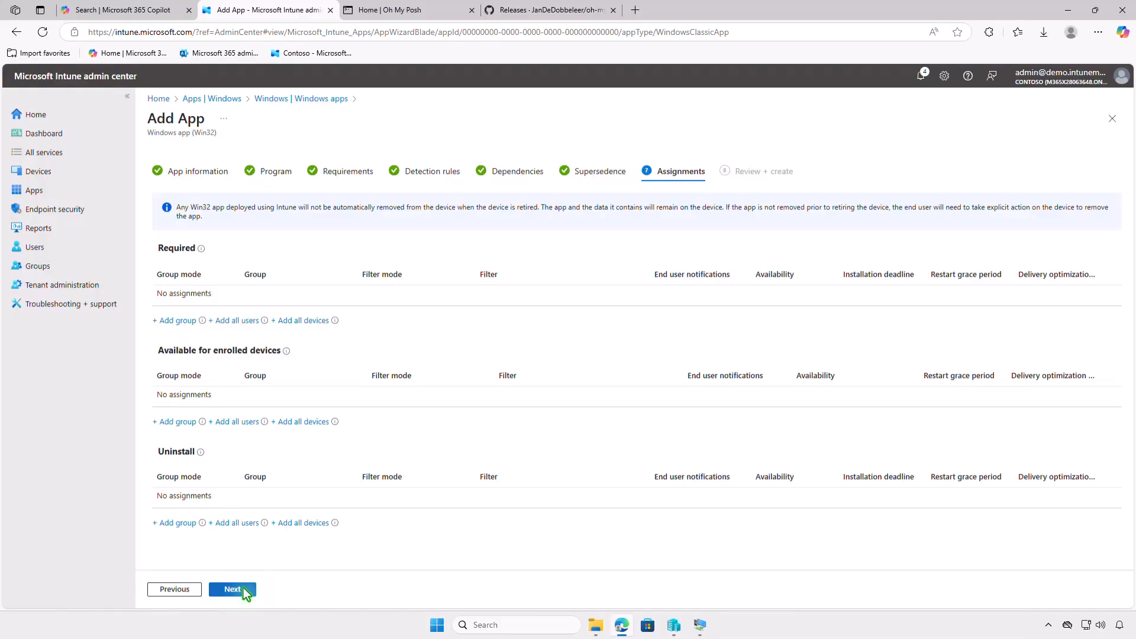
left_click(177, 320)
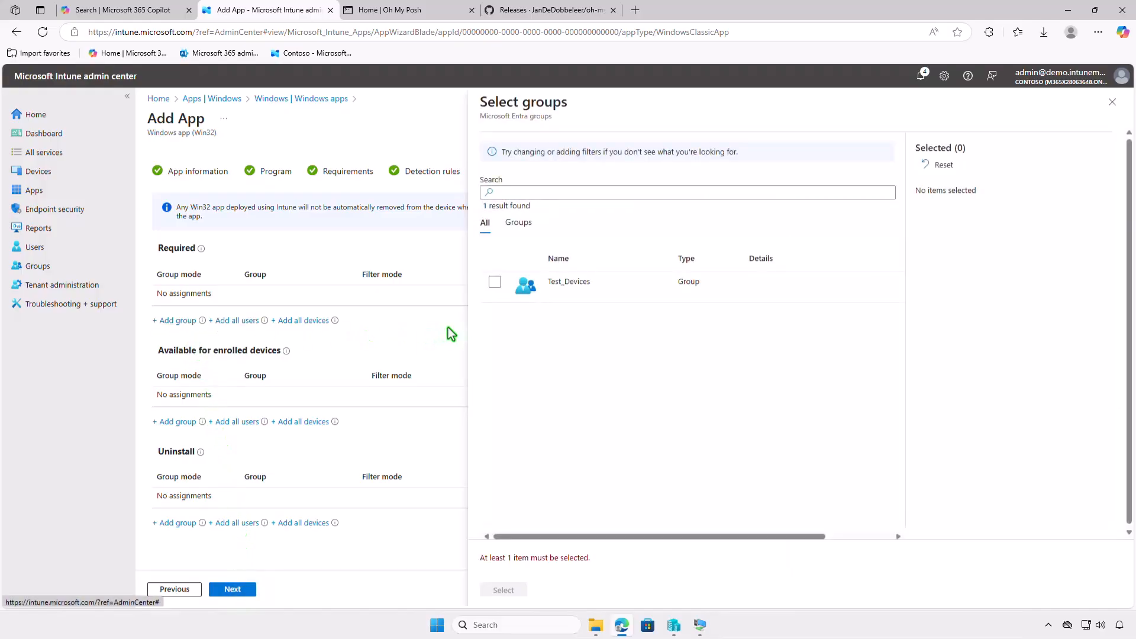
left_click(495, 282)
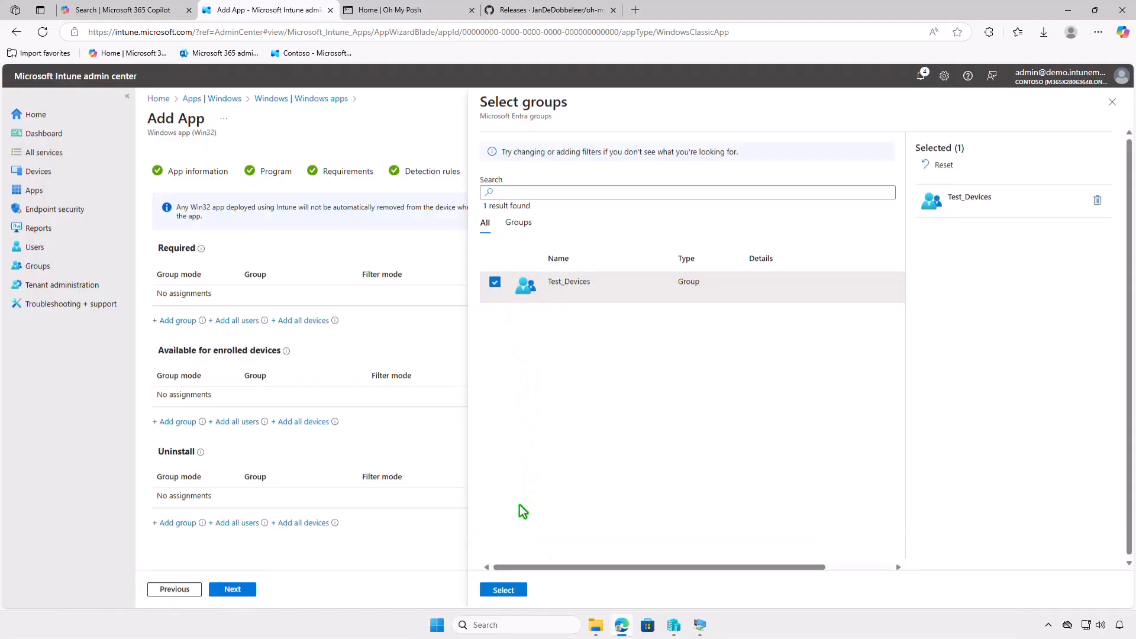
left_click(513, 588)
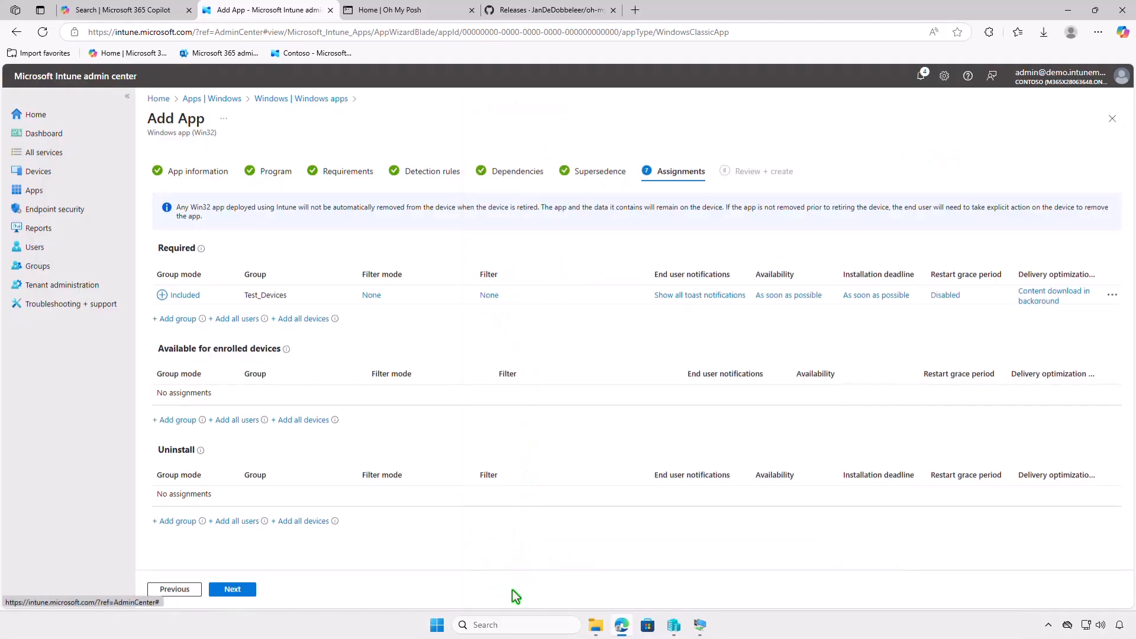
View the Test_Devices assignment's settings without changing them, and create the app from the review page.
left_click(687, 296)
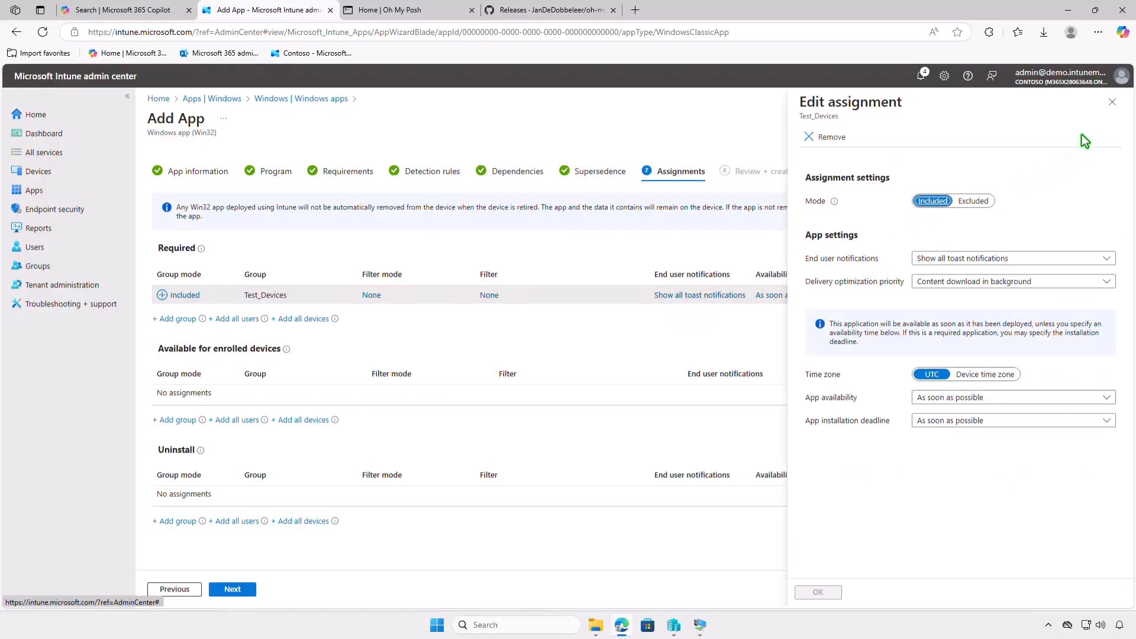
left_click(1112, 103)
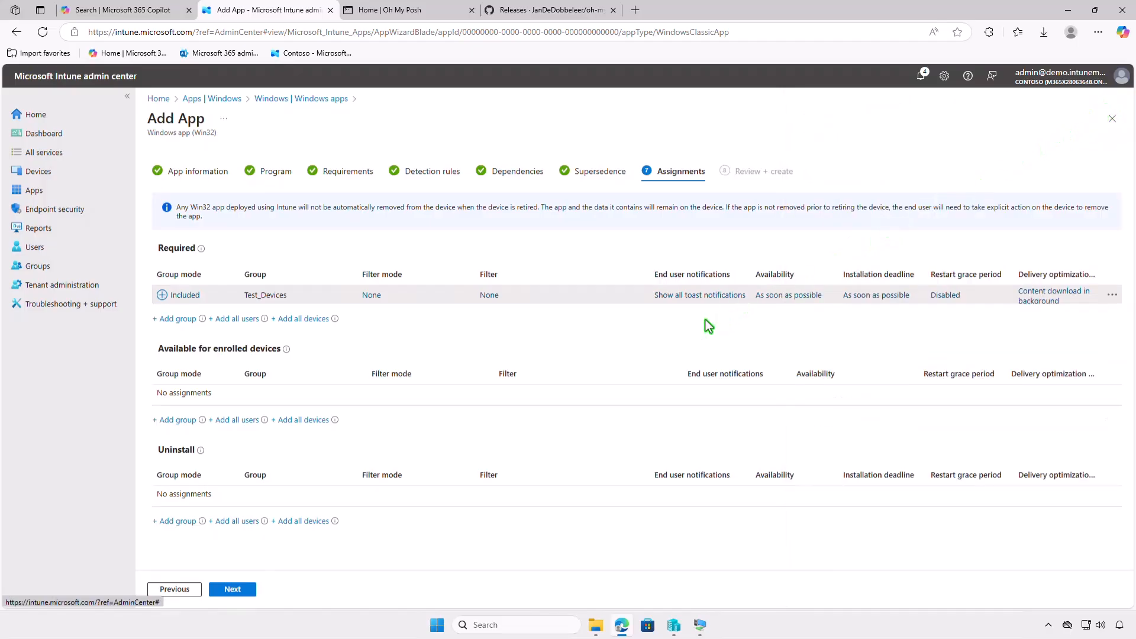
left_click(245, 590)
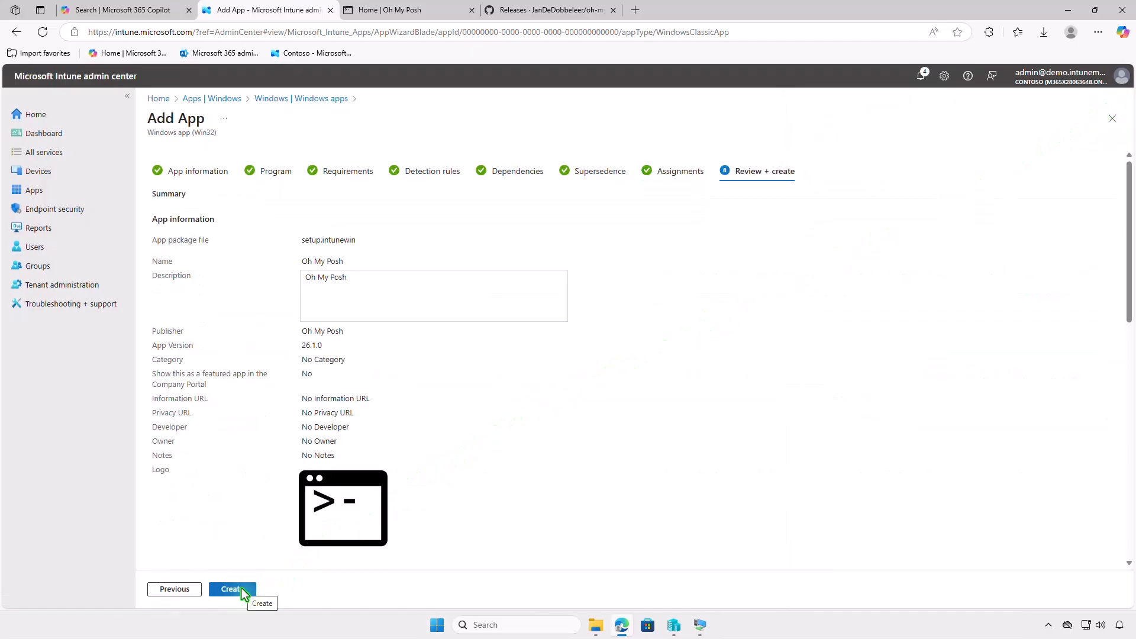
left_click(244, 593)
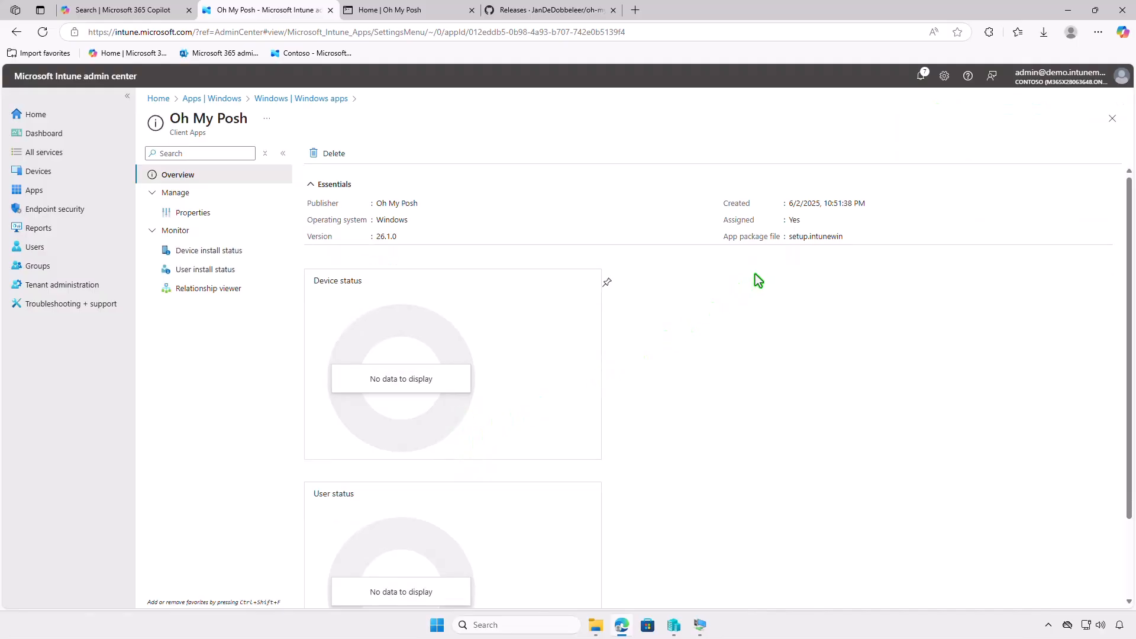
Switch to the WIN10-CTL virtual machine and open its Access work or school account settings.
left_click(1076, 15)
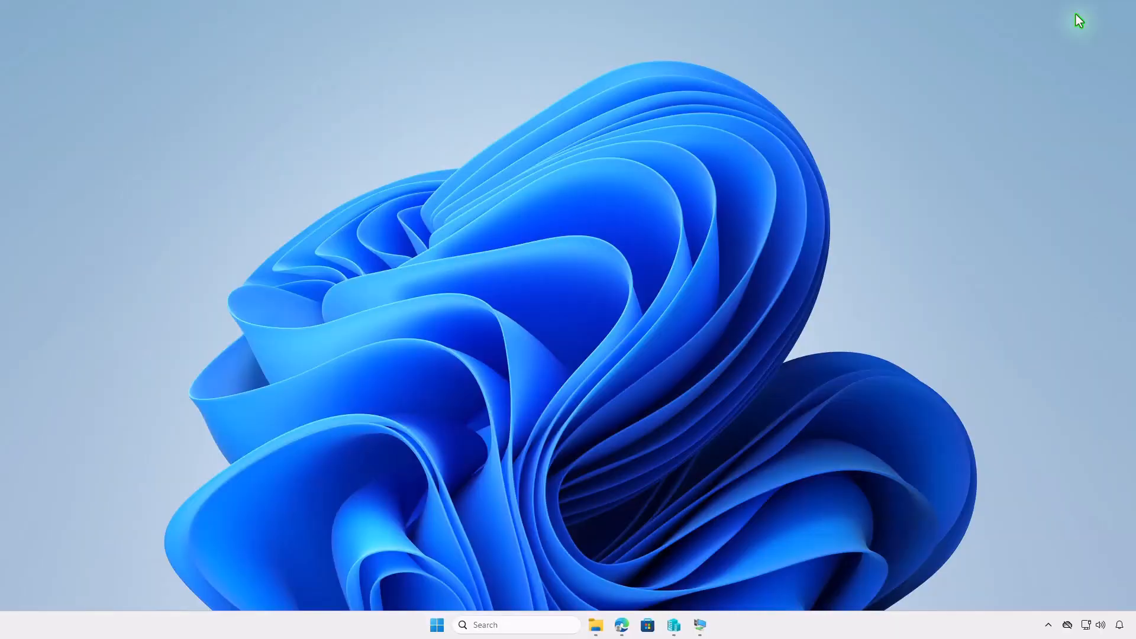
left_click(703, 626)
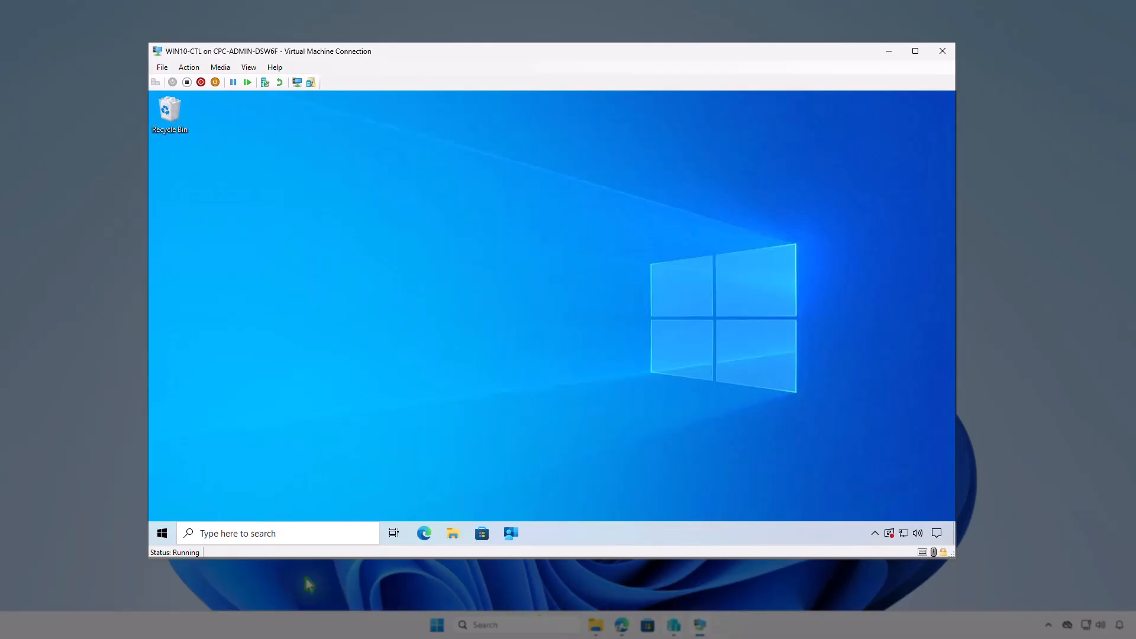
left_click(165, 540)
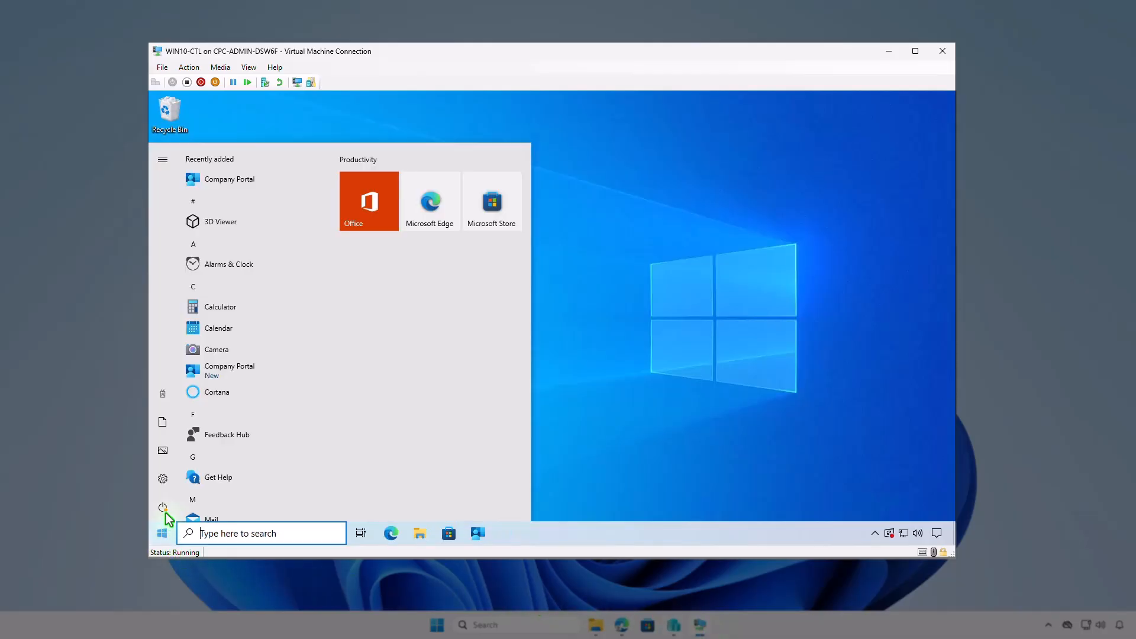
left_click(161, 400)
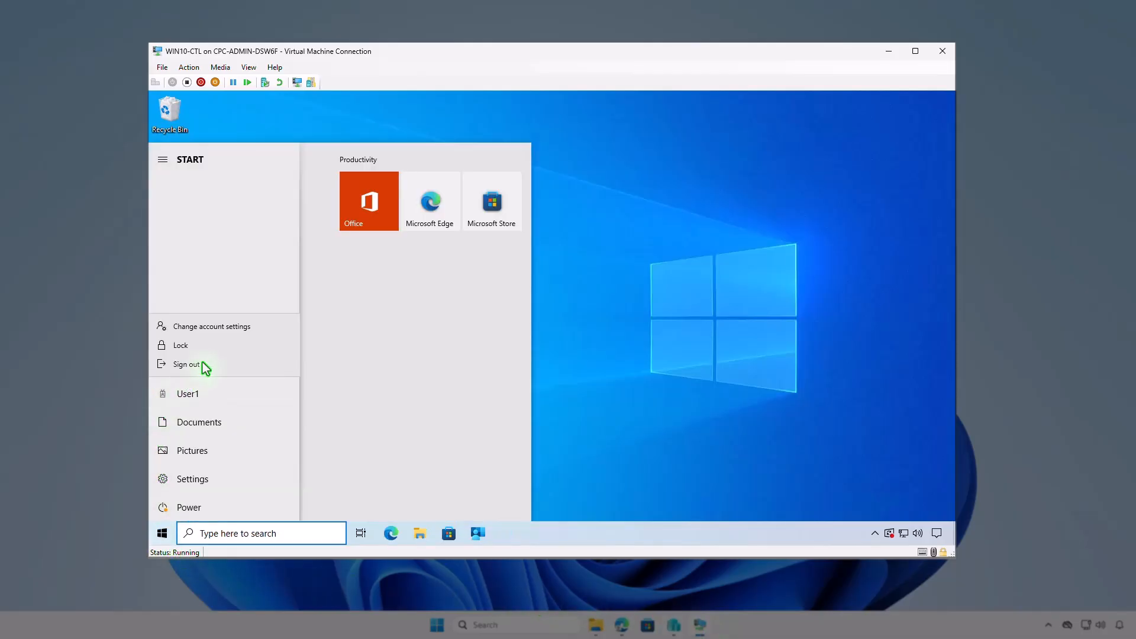
left_click(246, 328)
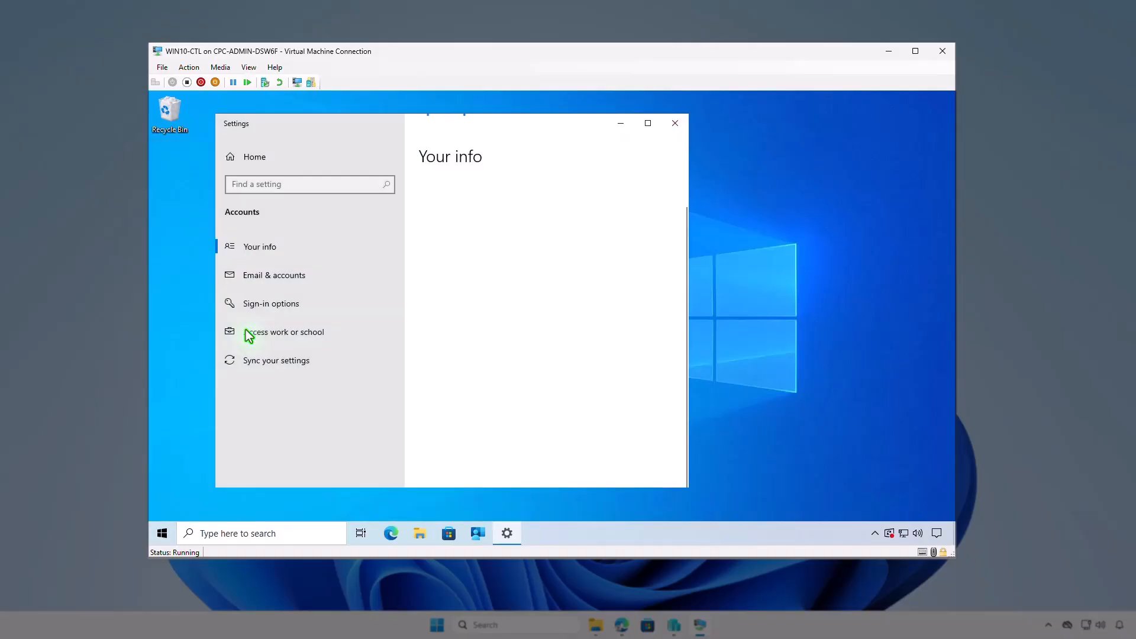
left_click(329, 340)
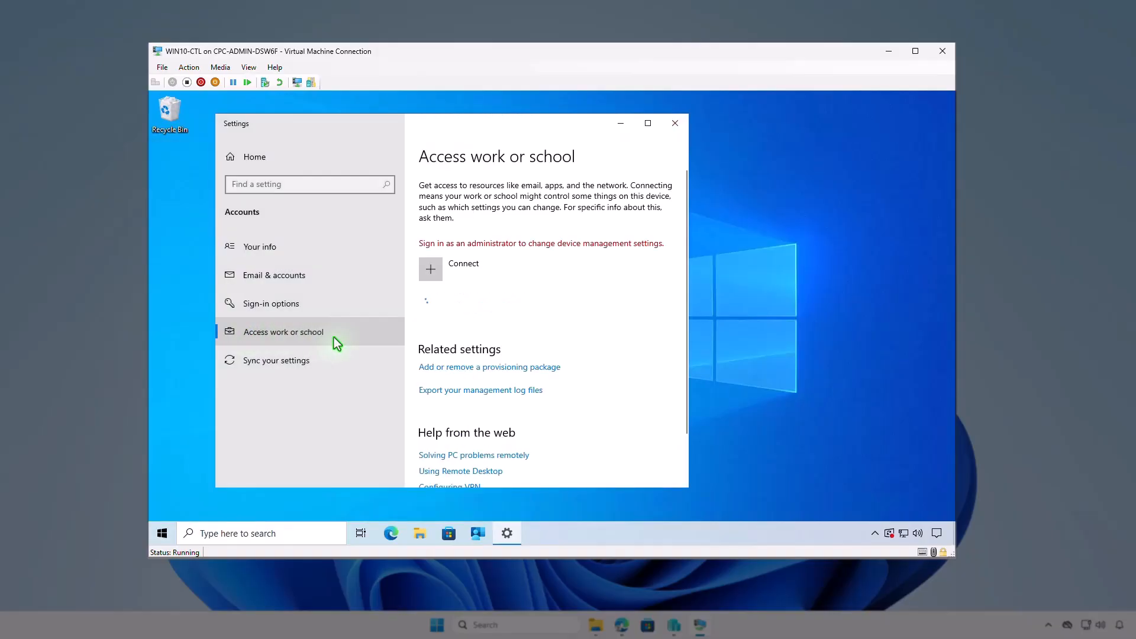
Examine the management info of the Contoso Azure AD connection down to the device sync status, and minimize Settings.
left_click(620, 310)
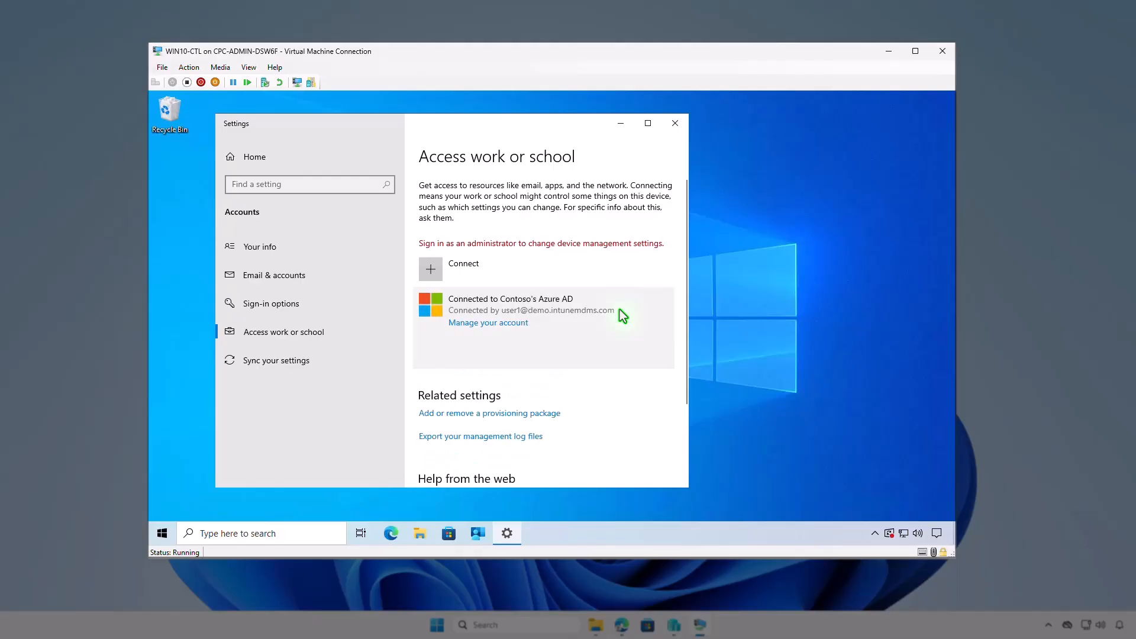
left_click(595, 357)
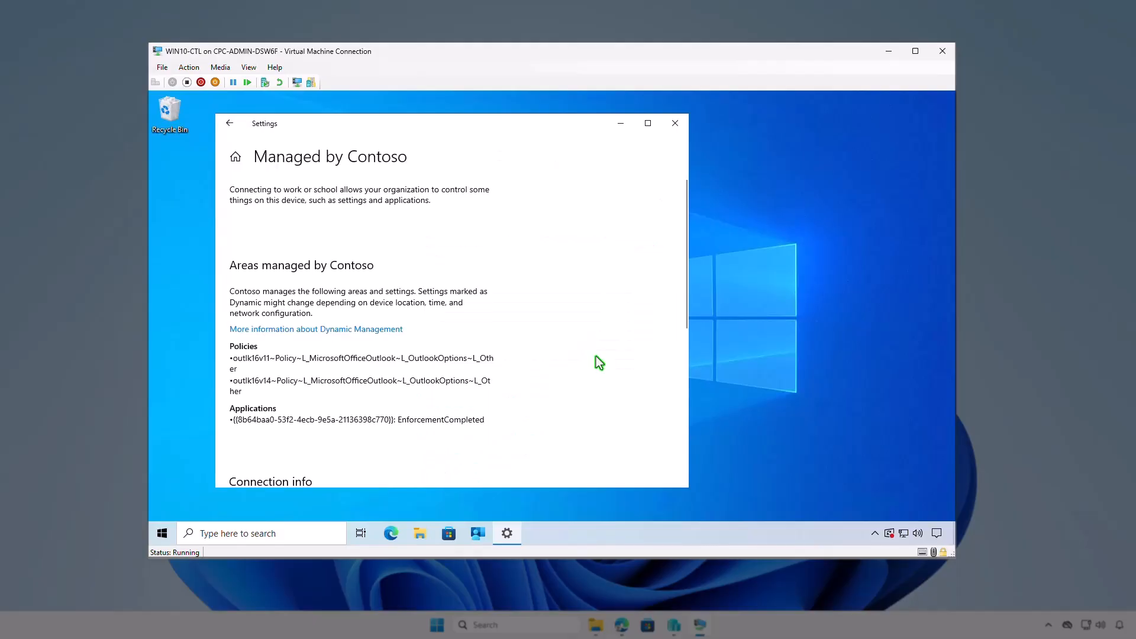
scroll(595, 357, "down", 3)
scroll(459, 364, "down", 2)
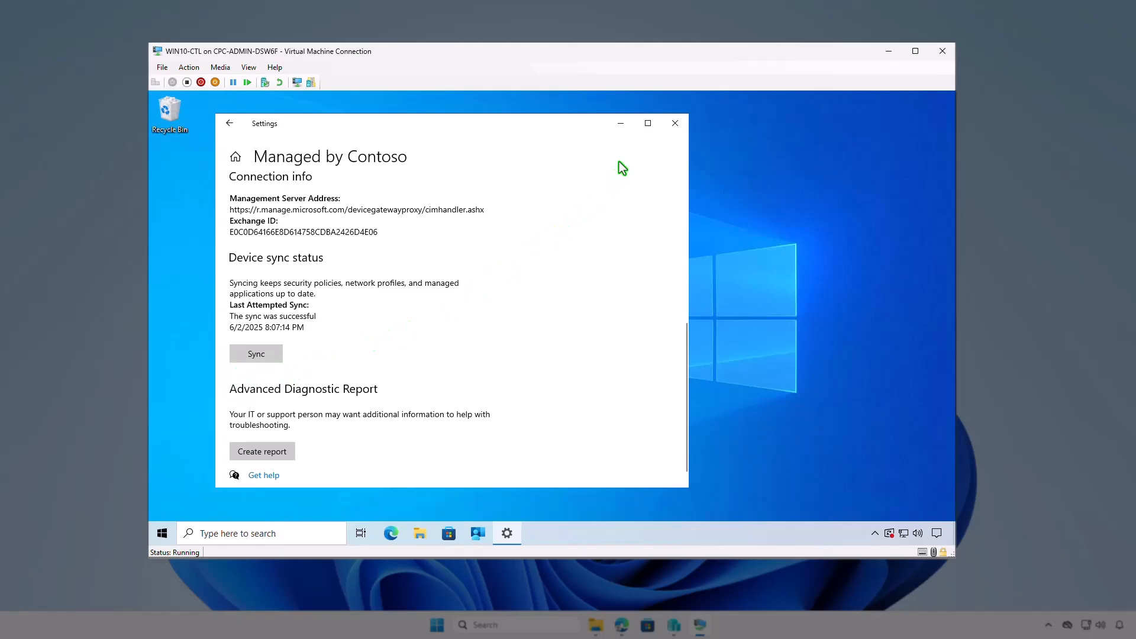
left_click(620, 125)
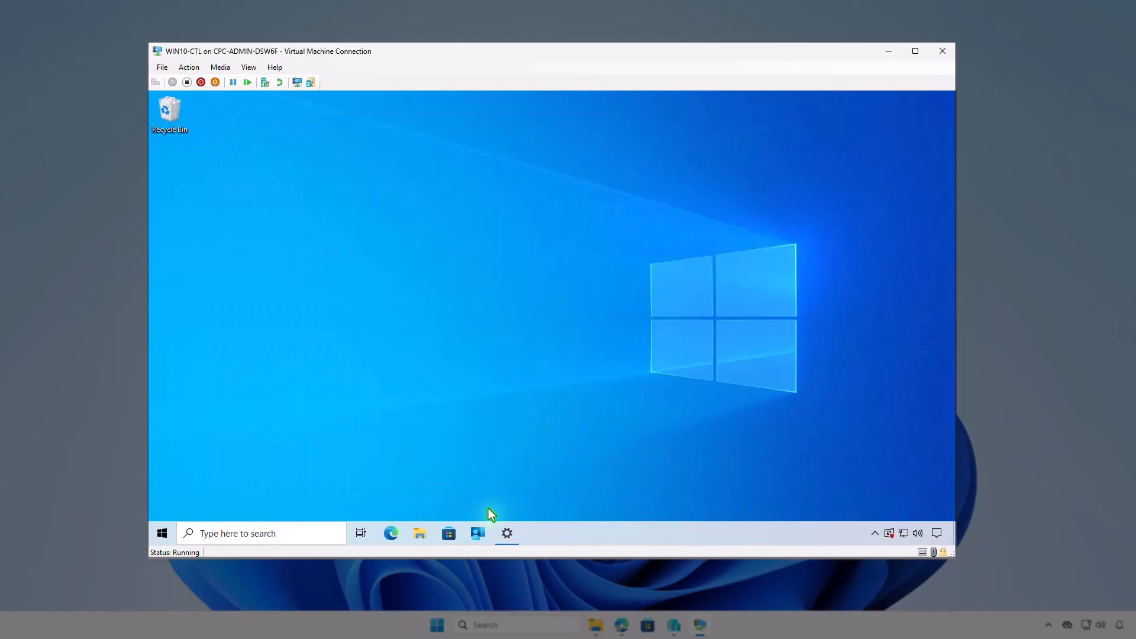
Sync the device from the Company Portal settings and check the Windows notifications about the app installation.
left_click(478, 535)
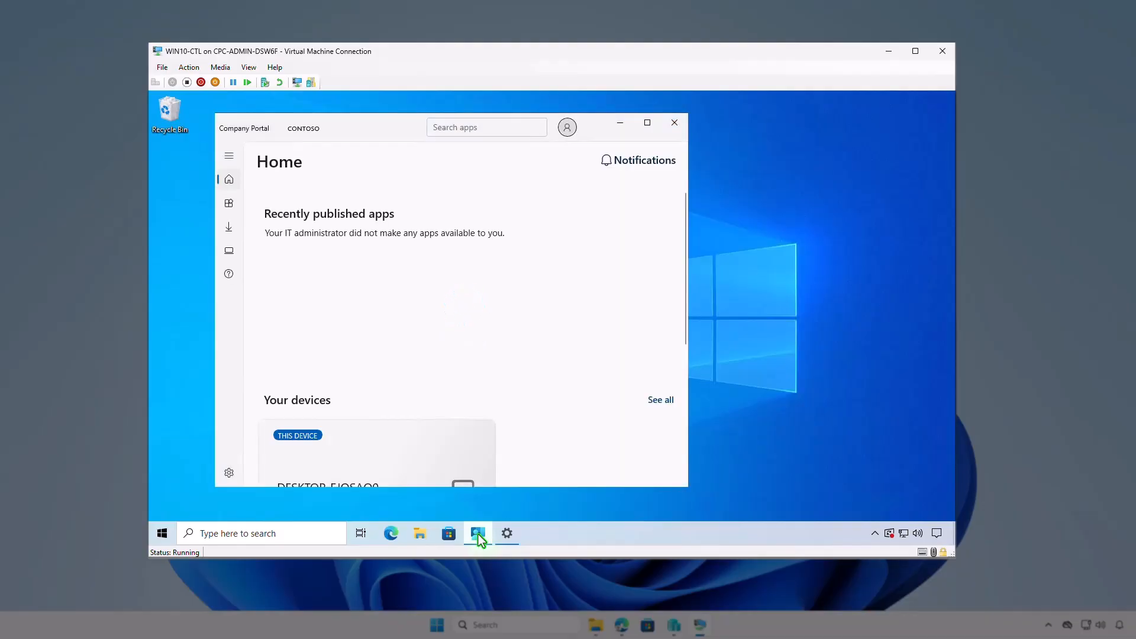
left_click(235, 474)
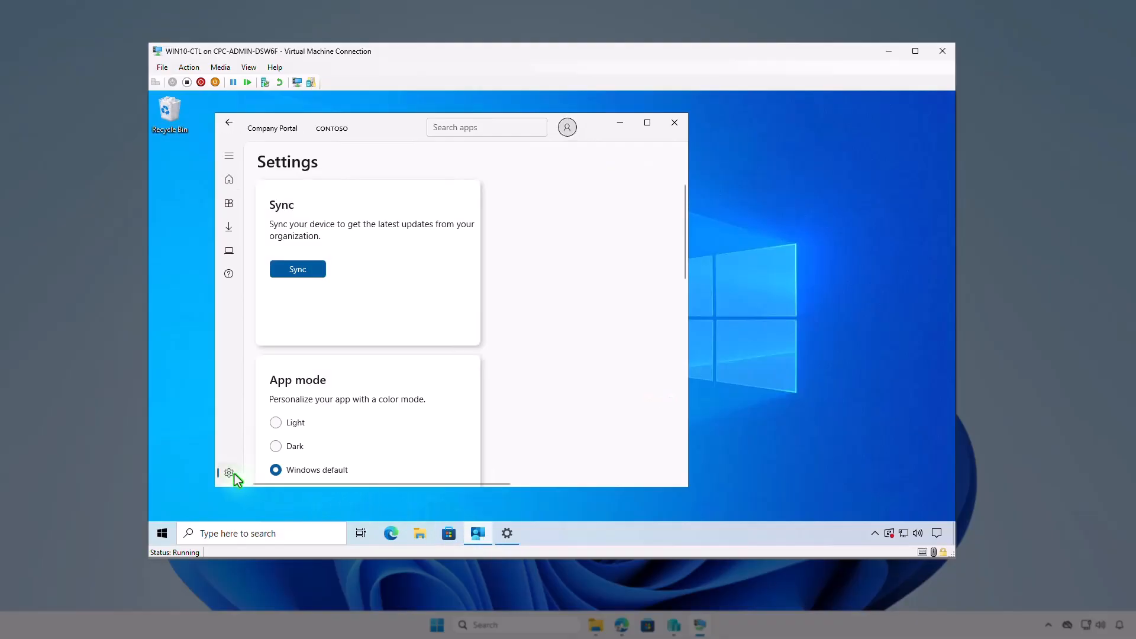
left_click(312, 271)
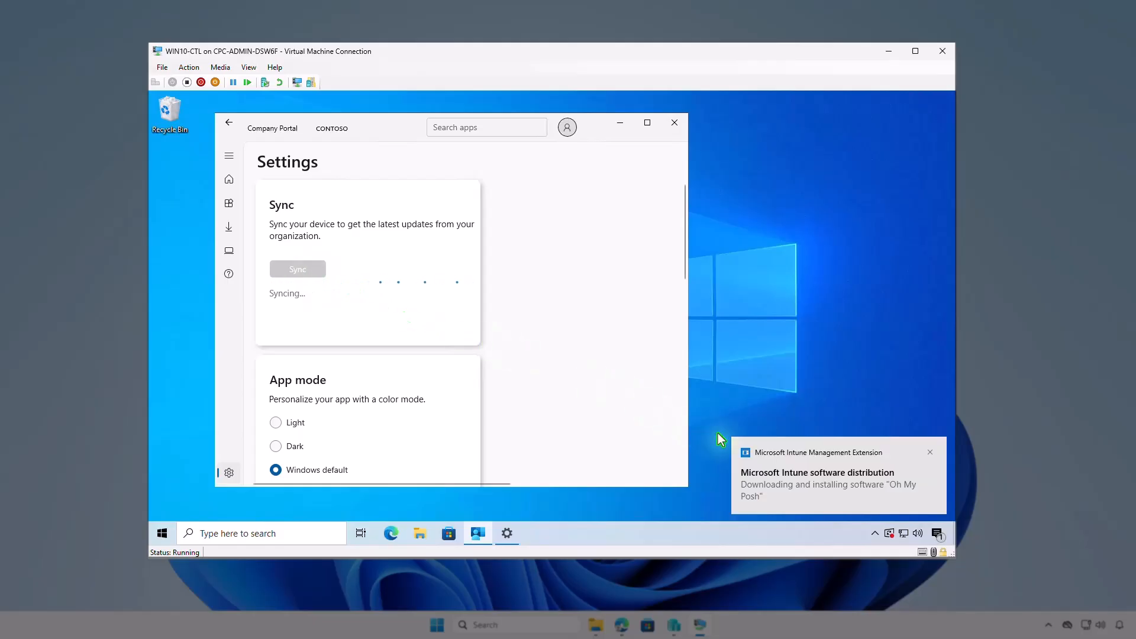
left_click(936, 535)
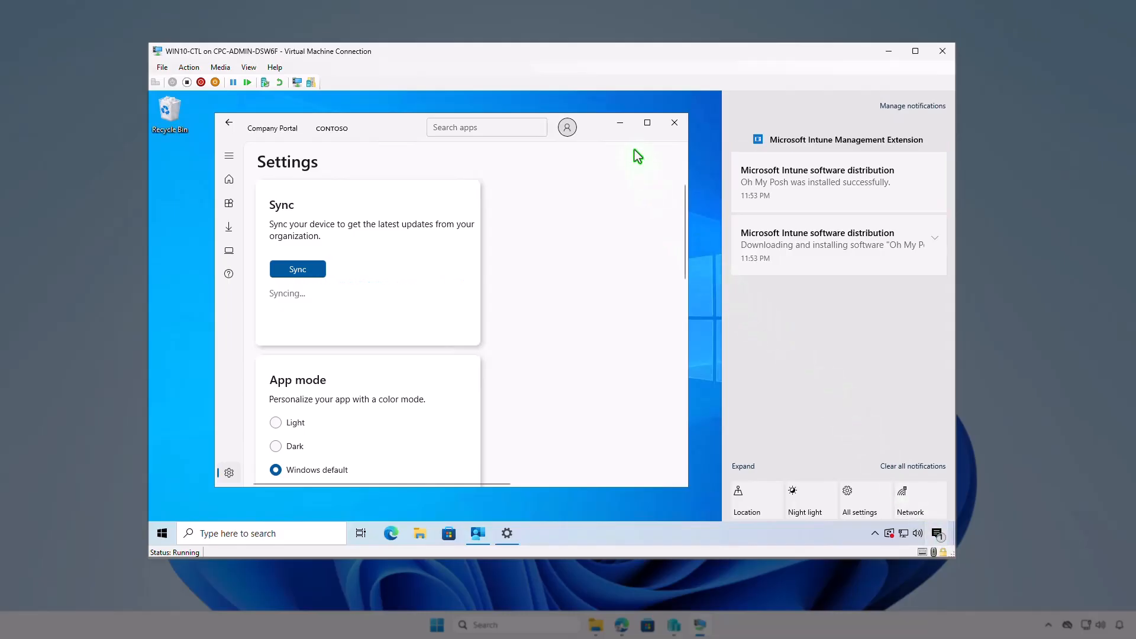
left_click(622, 125)
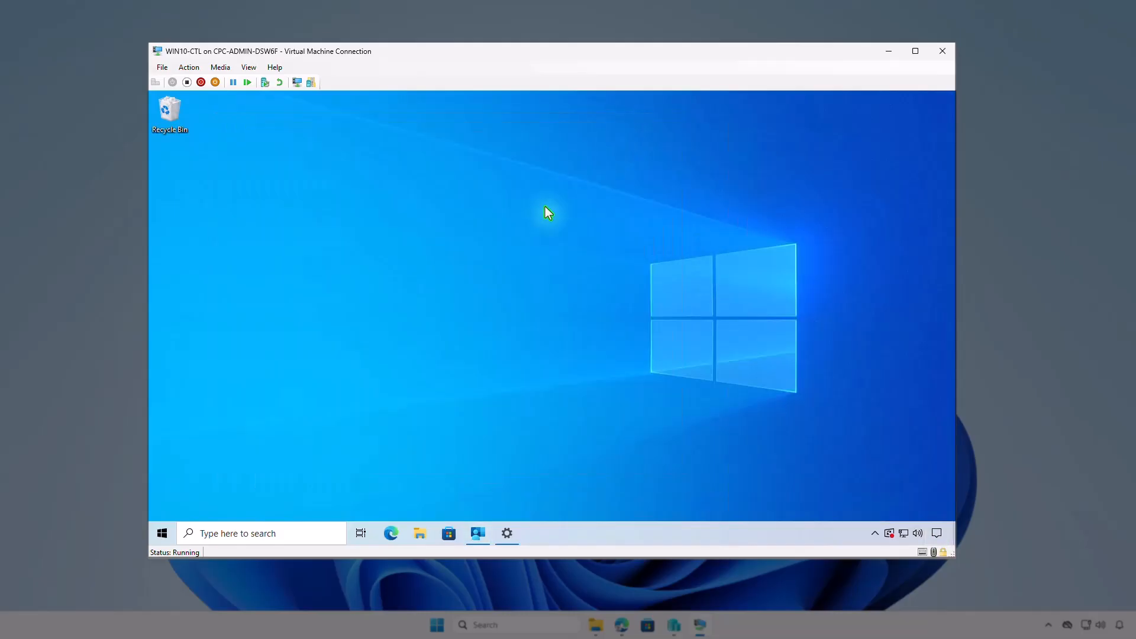
Search the virtual machine's installed apps for "oh my", close Settings and minimize the virtual machine window.
right_click(164, 533)
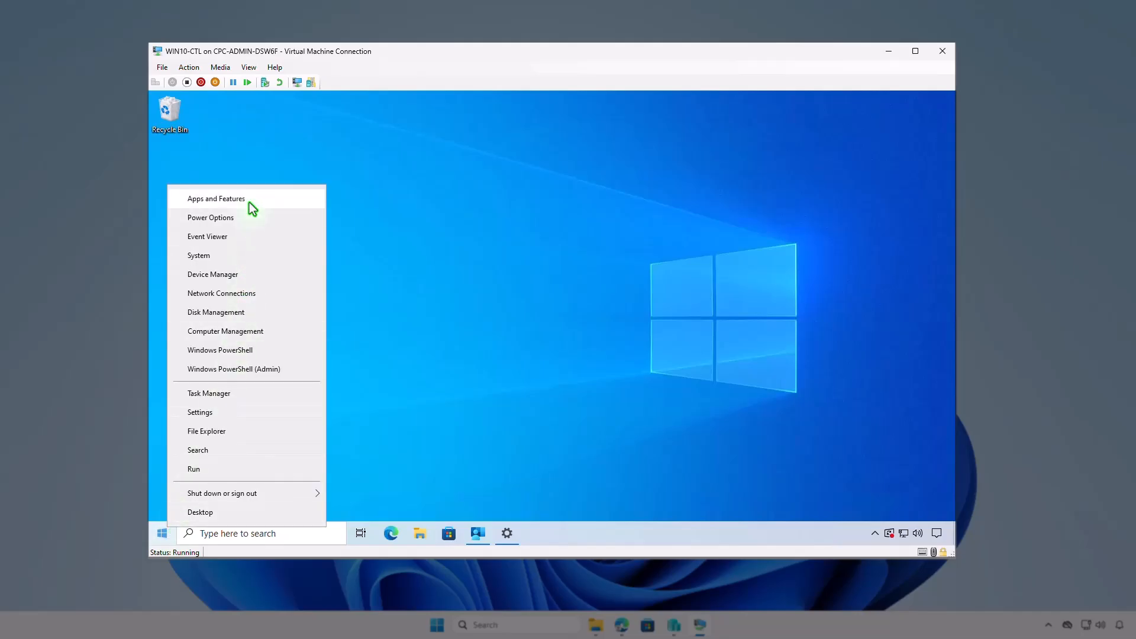
left_click(250, 202)
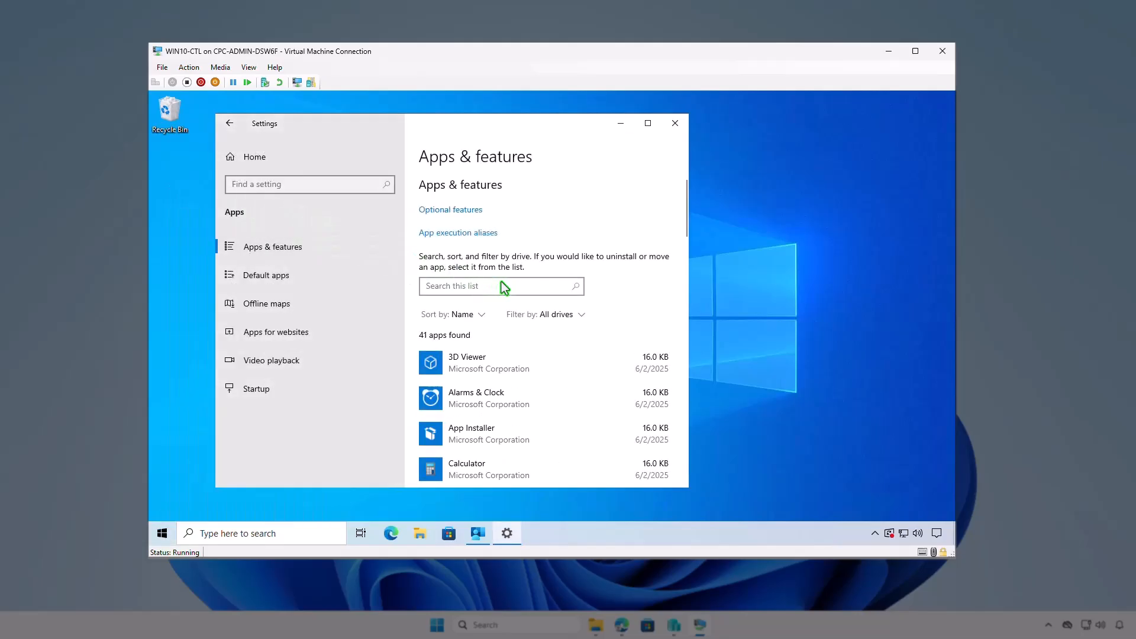
left_click(507, 285)
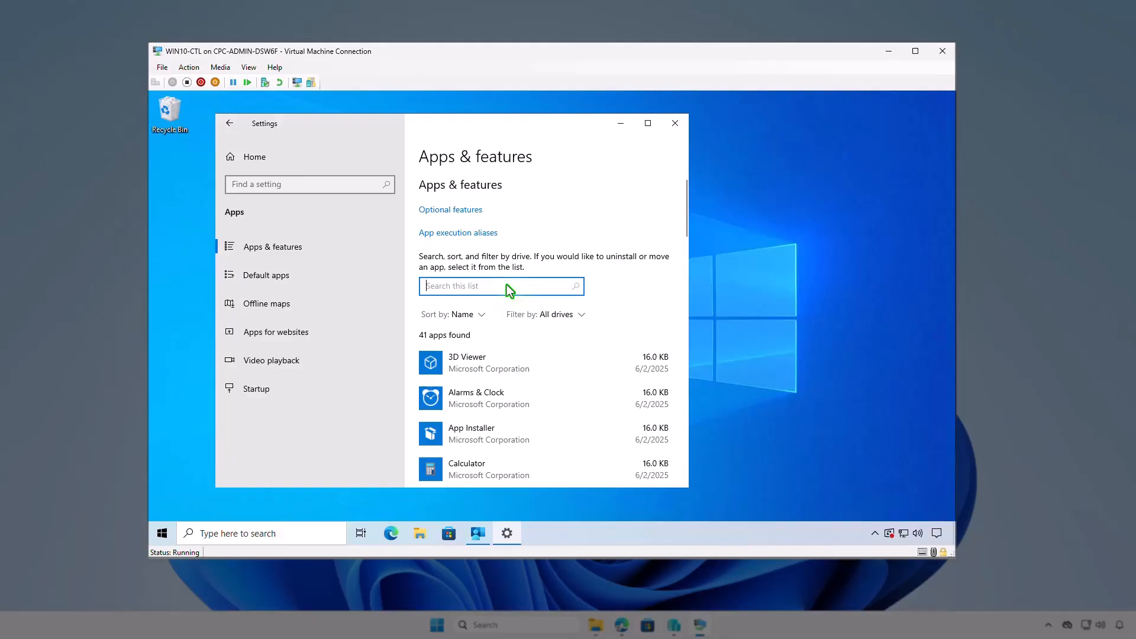
type("oh my")
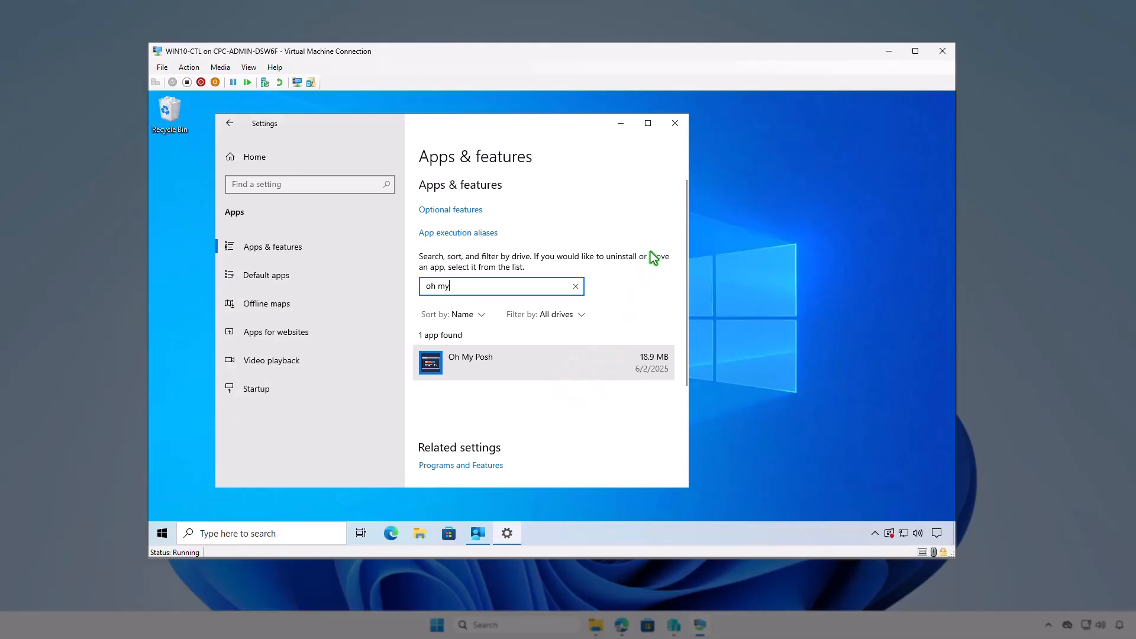
left_click(676, 125)
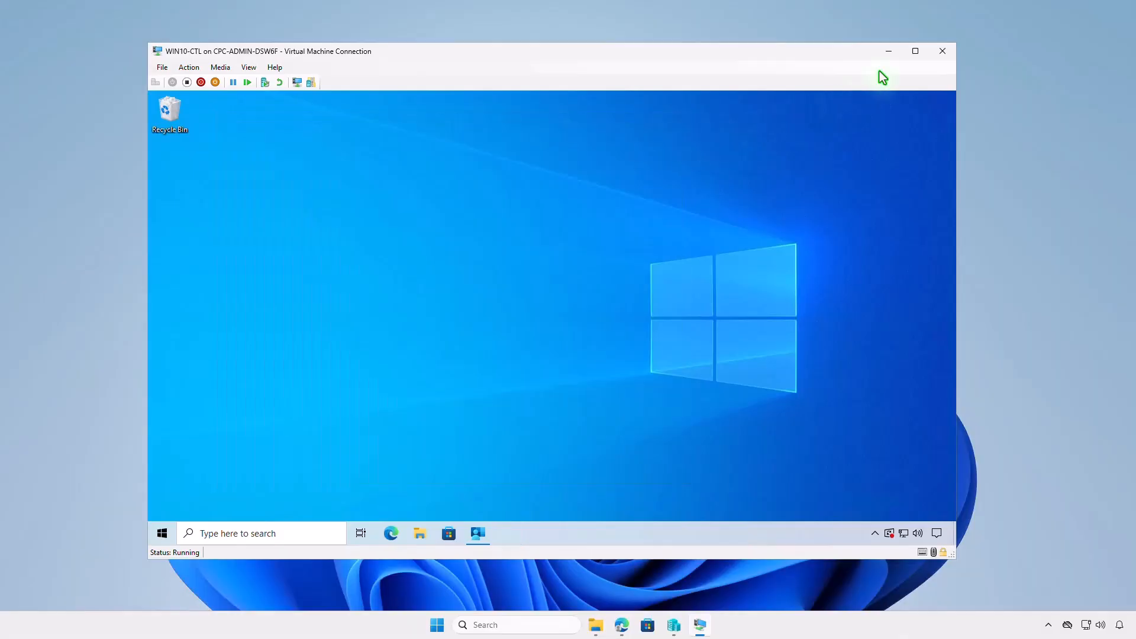
left_click(889, 53)
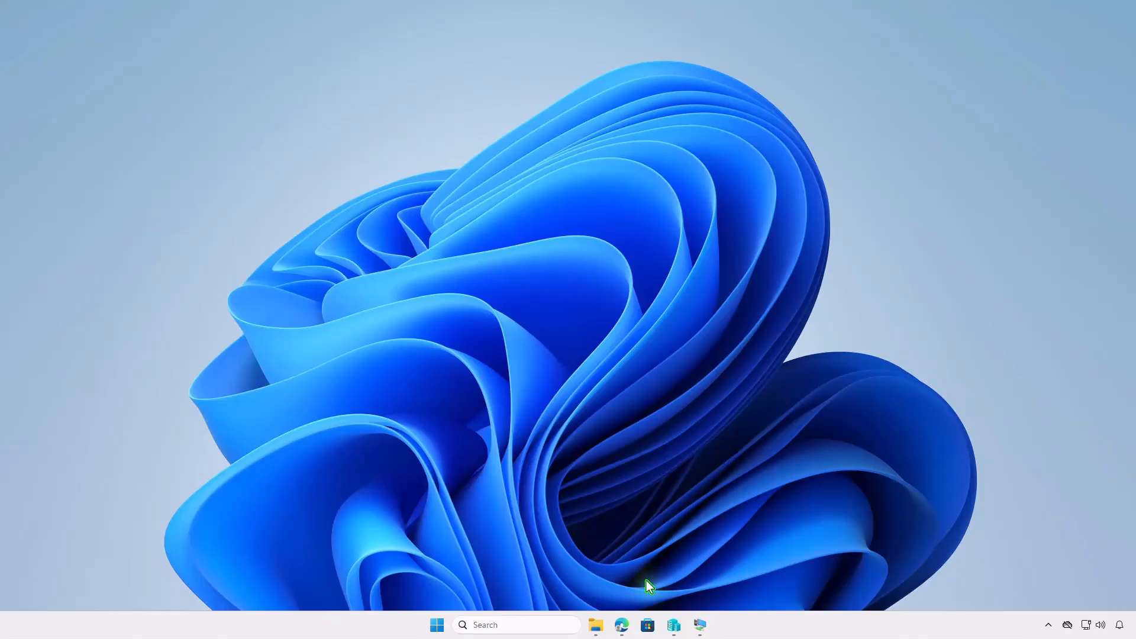
Switch back to Edge, refresh the Oh My Posh overview in Intune and open its device install status.
left_click(622, 626)
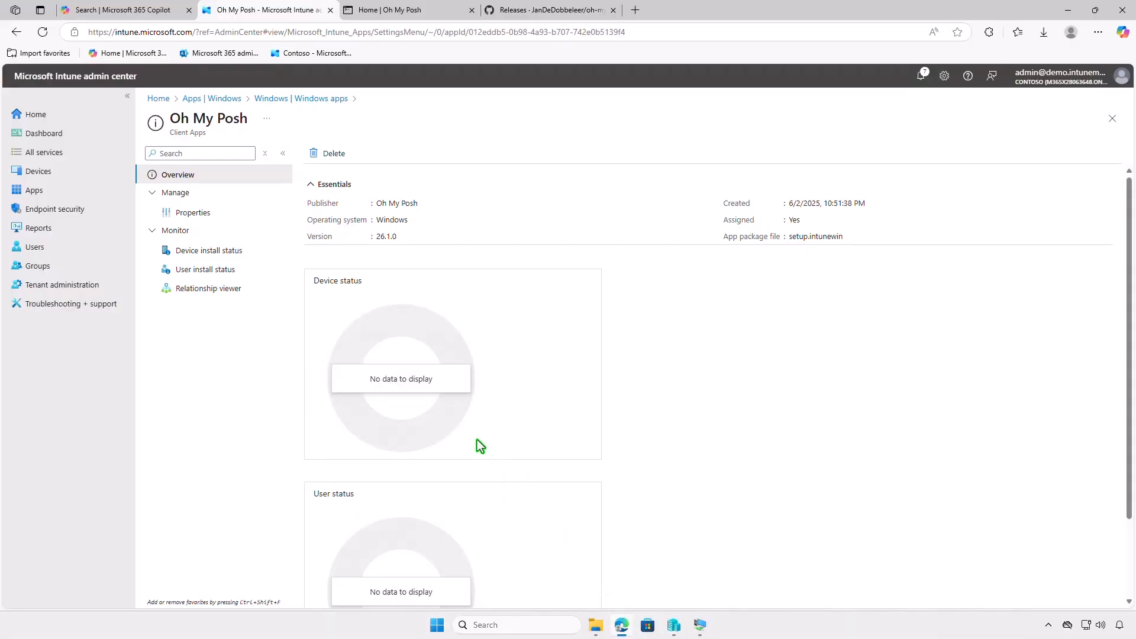
left_click(50, 37)
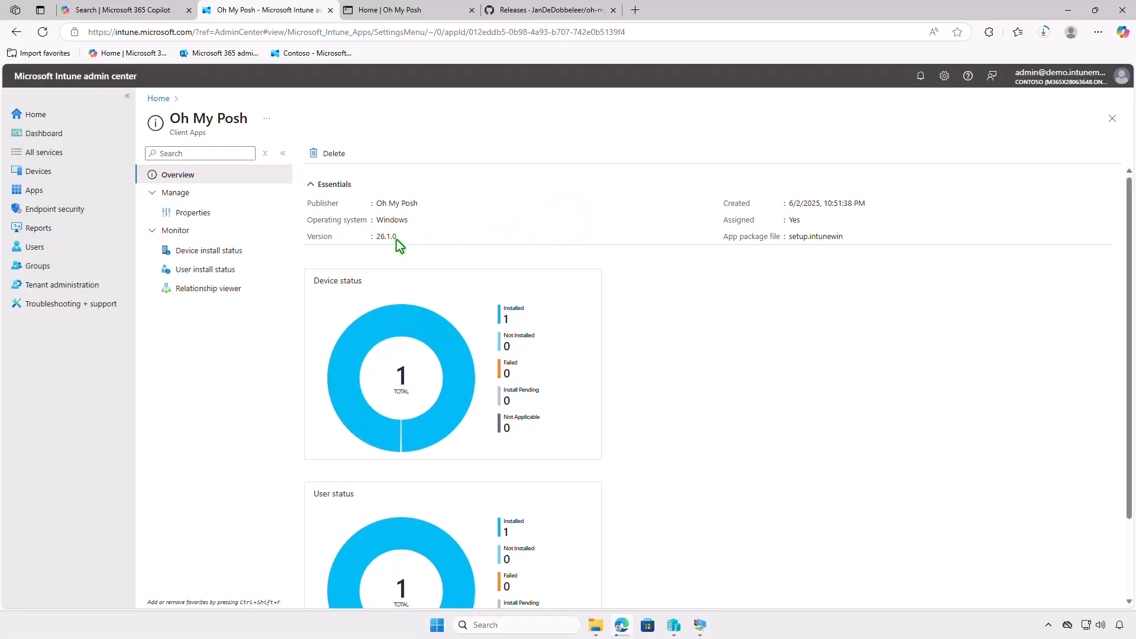
left_click(239, 251)
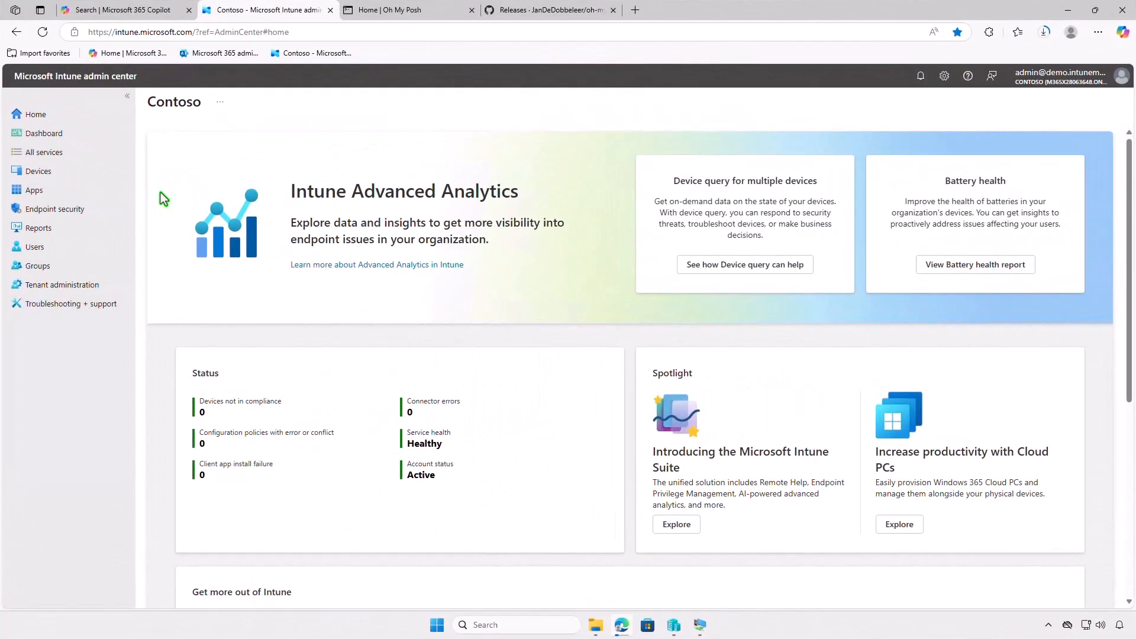
Open the Oh My Posh app's overview from the list of Windows apps.
left_click(87, 190)
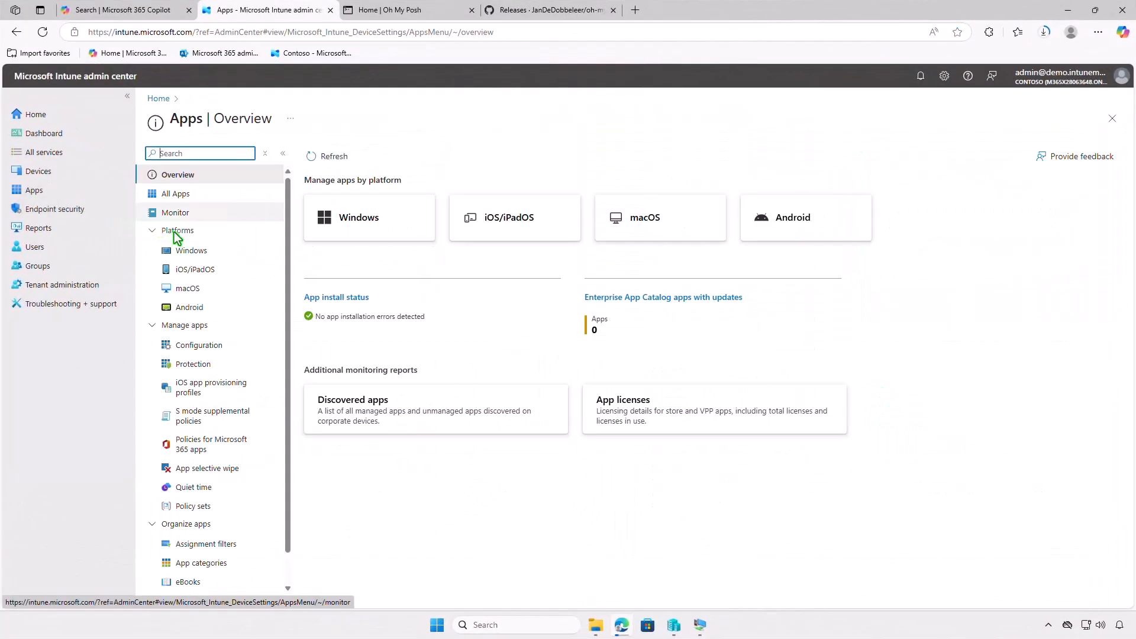
left_click(219, 250)
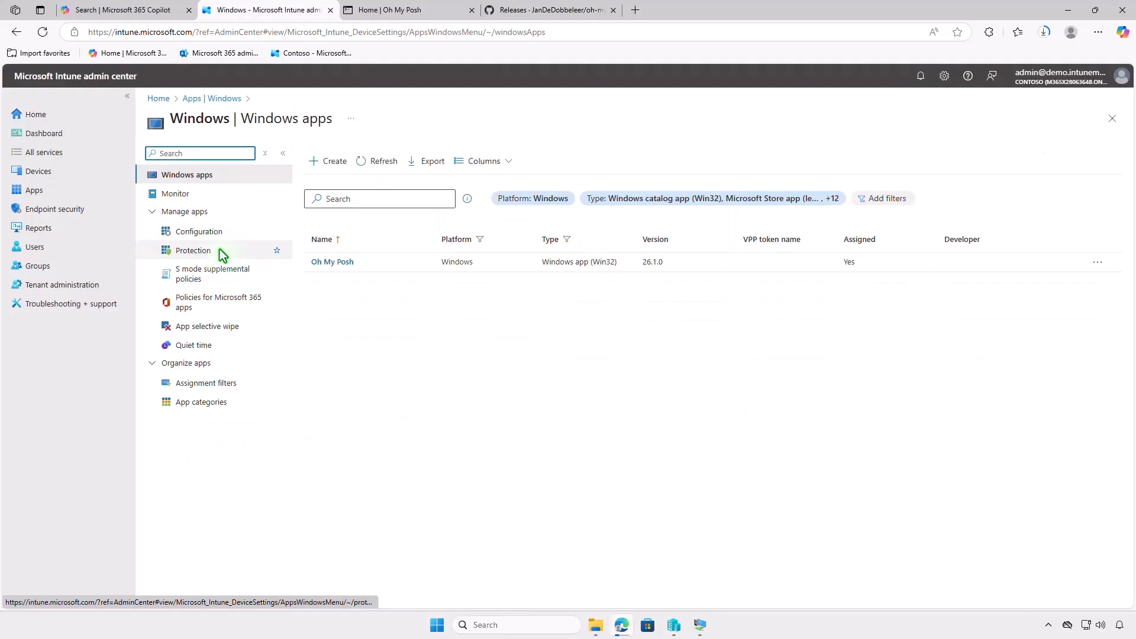
left_click(331, 262)
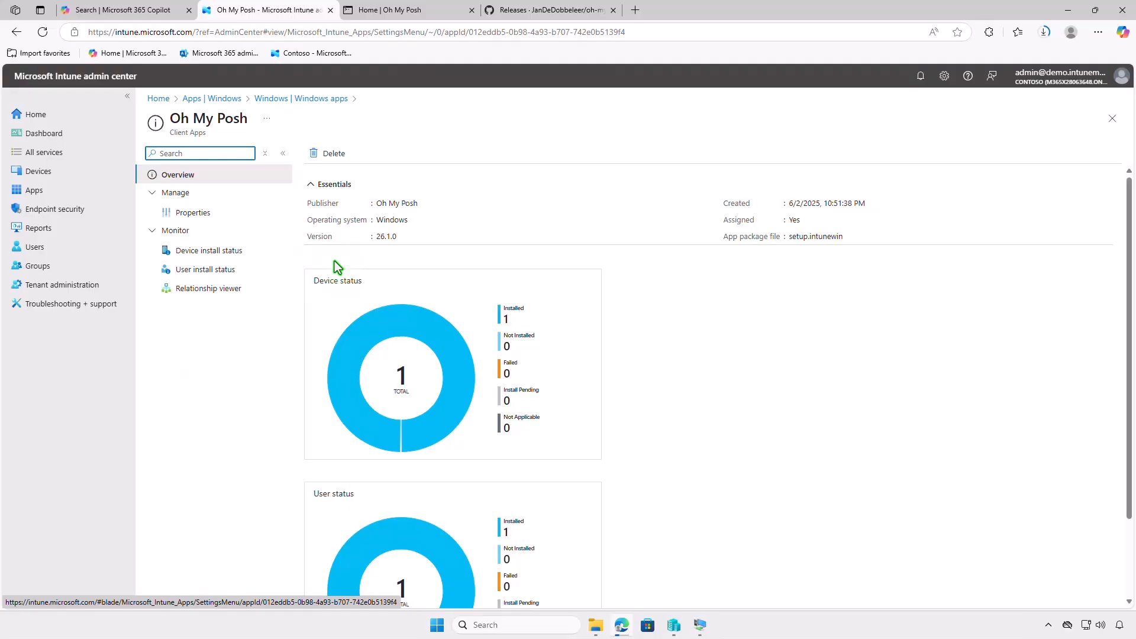
Edit the assignments in the Oh My Posh app's properties and delete the Required assignment for the Test_Devices group.
left_click(240, 215)
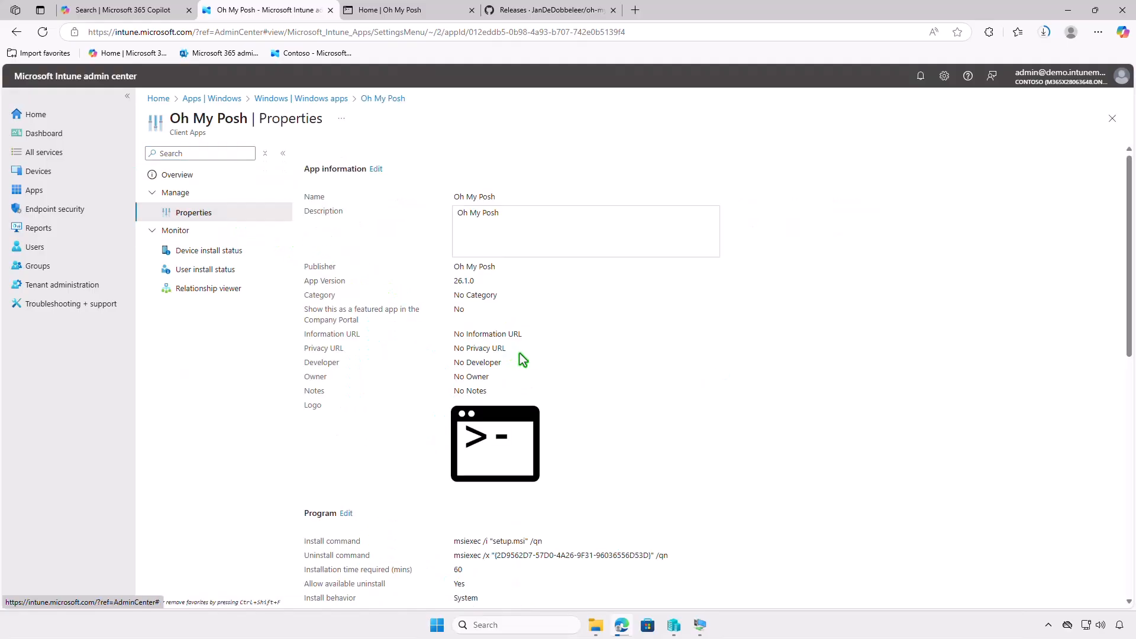
scroll(520, 354, "down", 10)
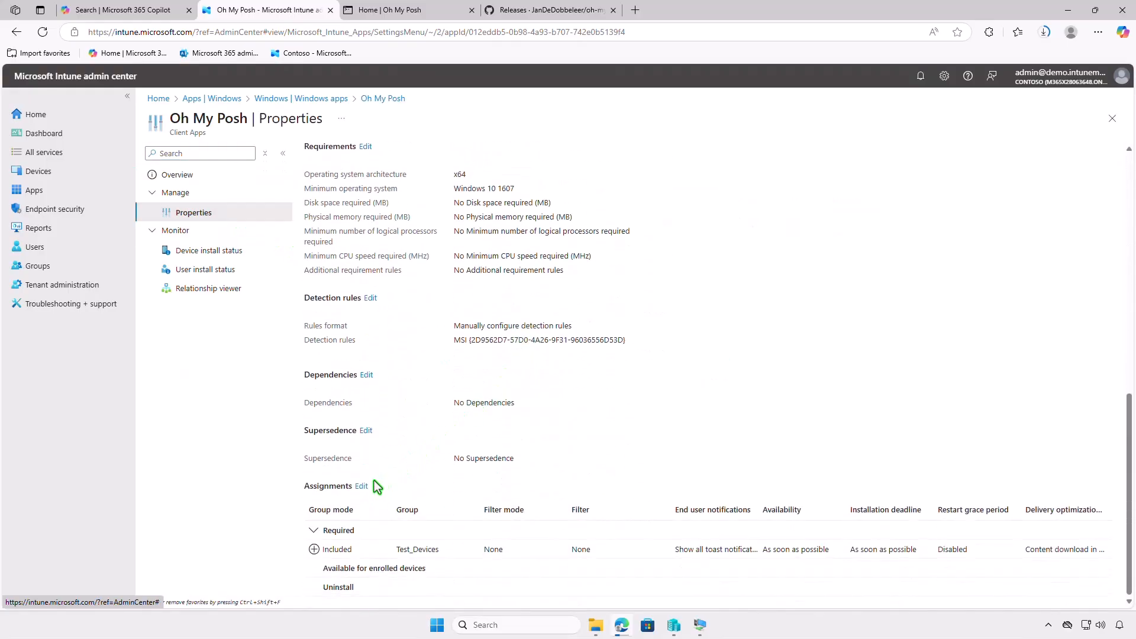
left_click(362, 486)
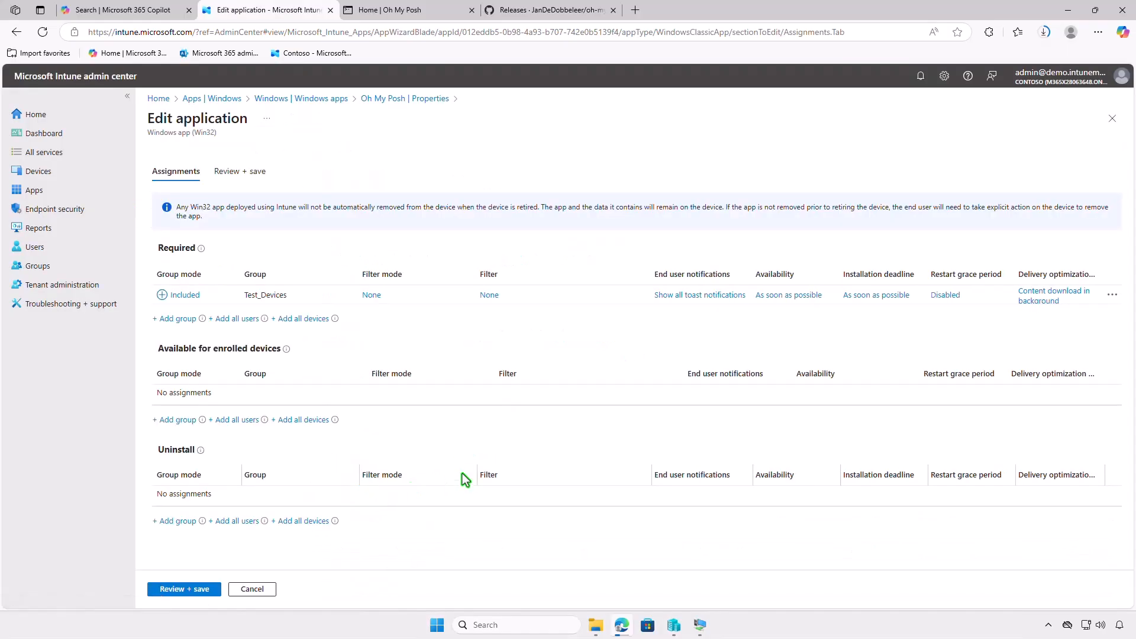
left_click(1112, 294)
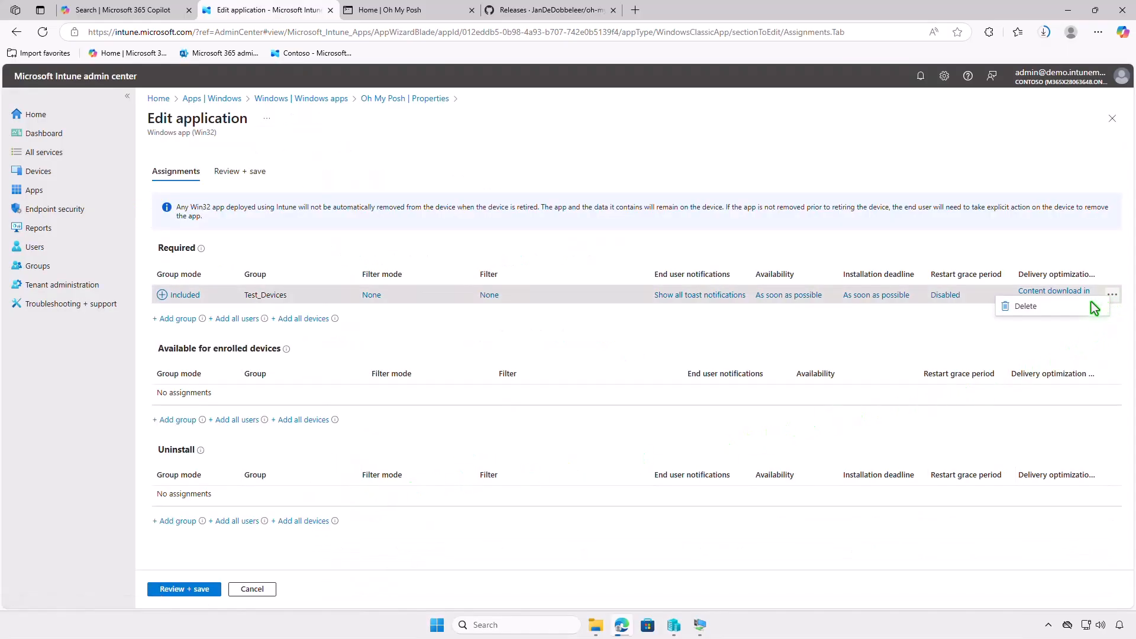
left_click(1075, 304)
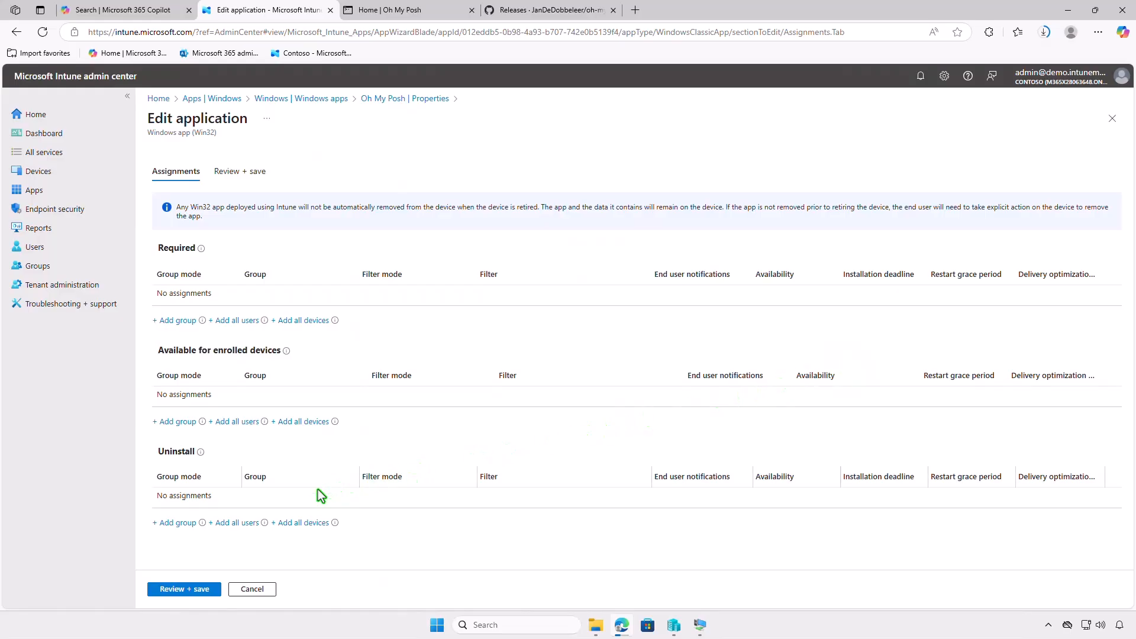
Assign the Test_Devices group to Uninstall, then review and save the changed Oh My Posh assignments.
left_click(180, 524)
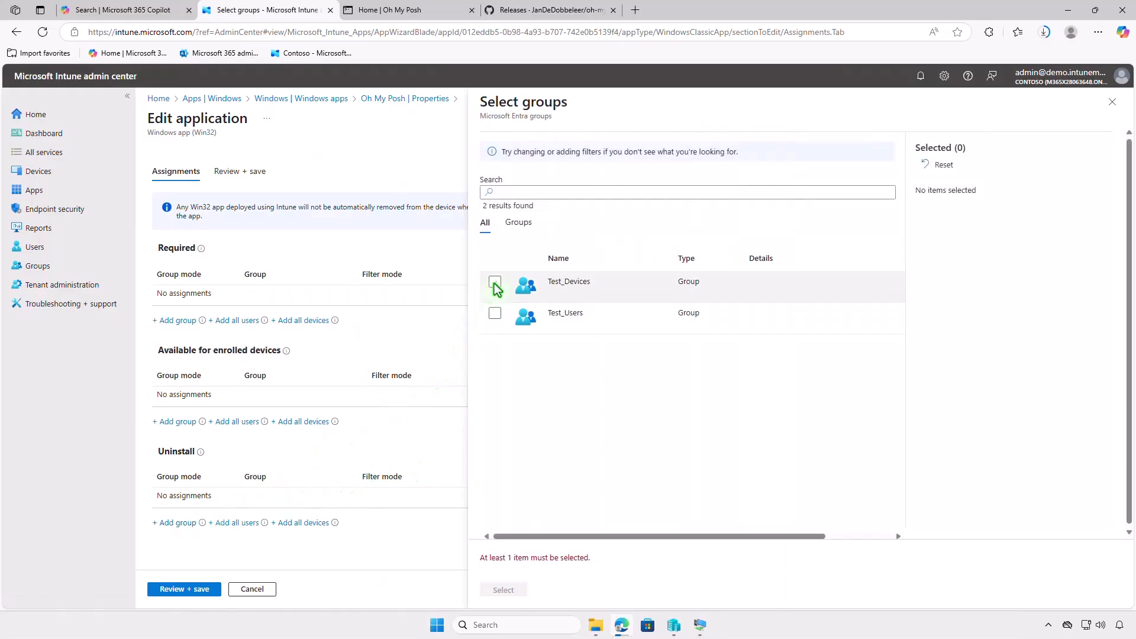
left_click(495, 282)
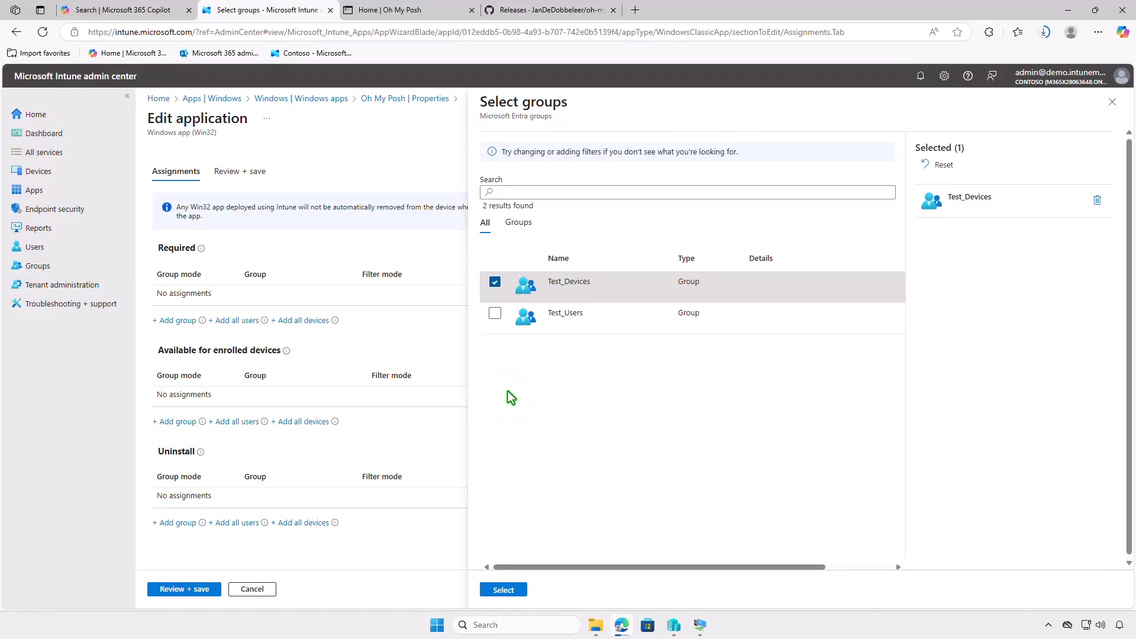
left_click(503, 590)
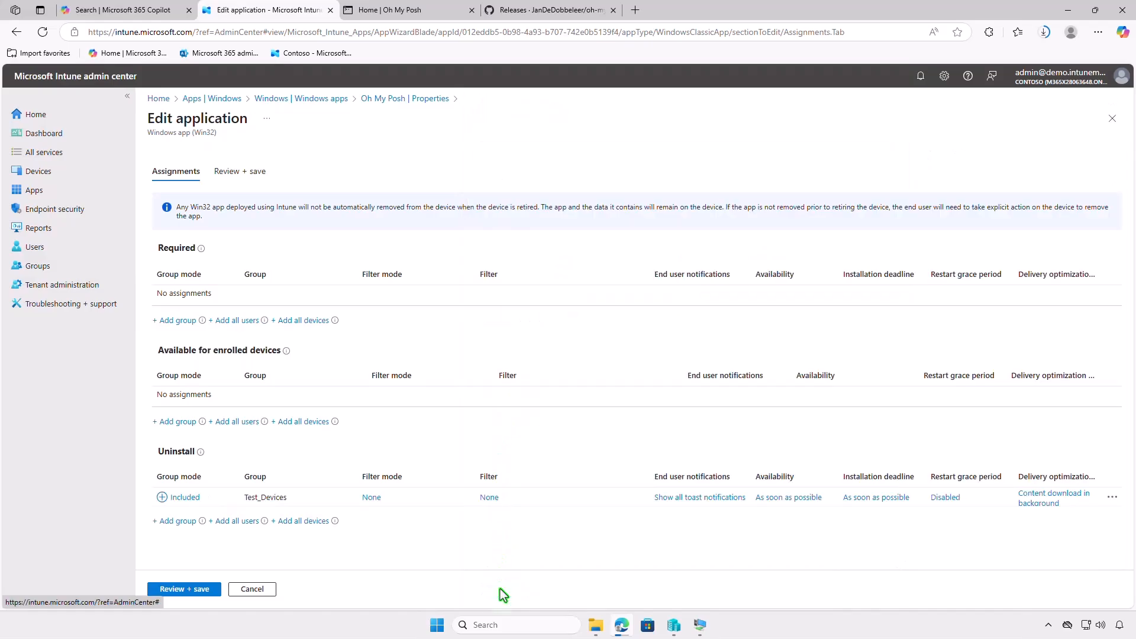
left_click(181, 590)
left_click(176, 591)
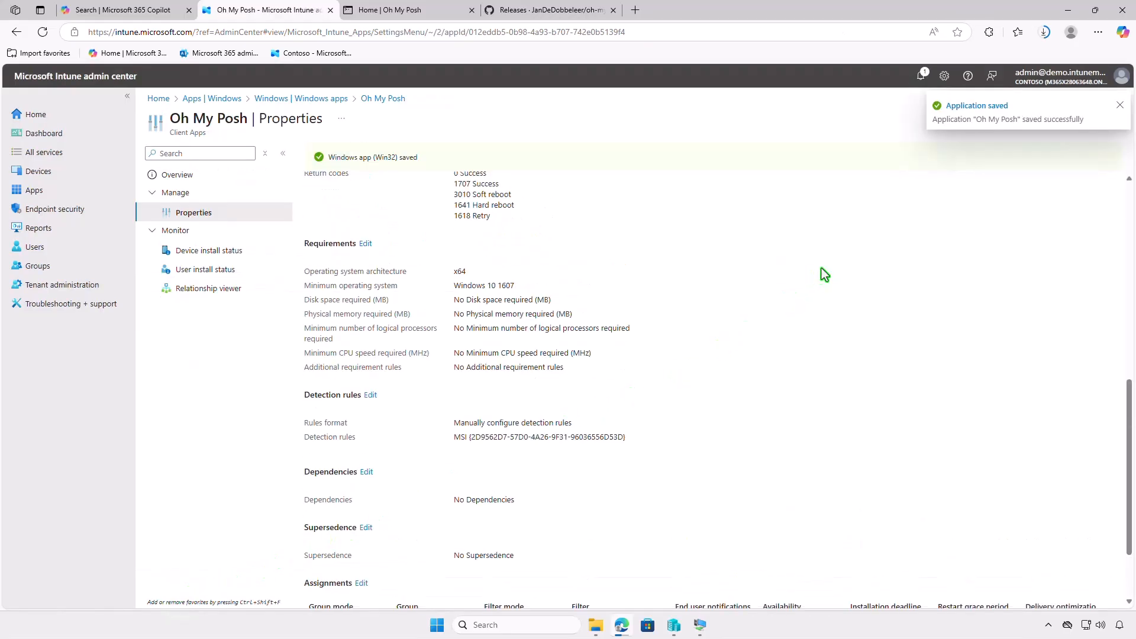
Minimize Edge, switch to the WIN10-CTL virtual machine, sync the device in Company Portal and check the notifications about the app removal.
left_click(1073, 13)
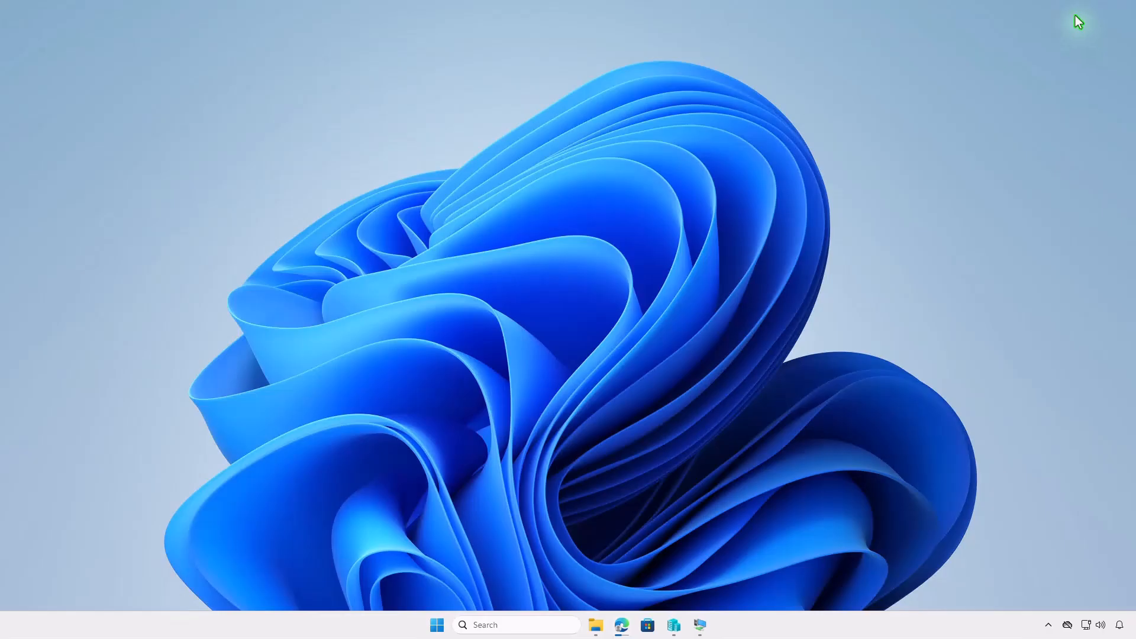
left_click(702, 625)
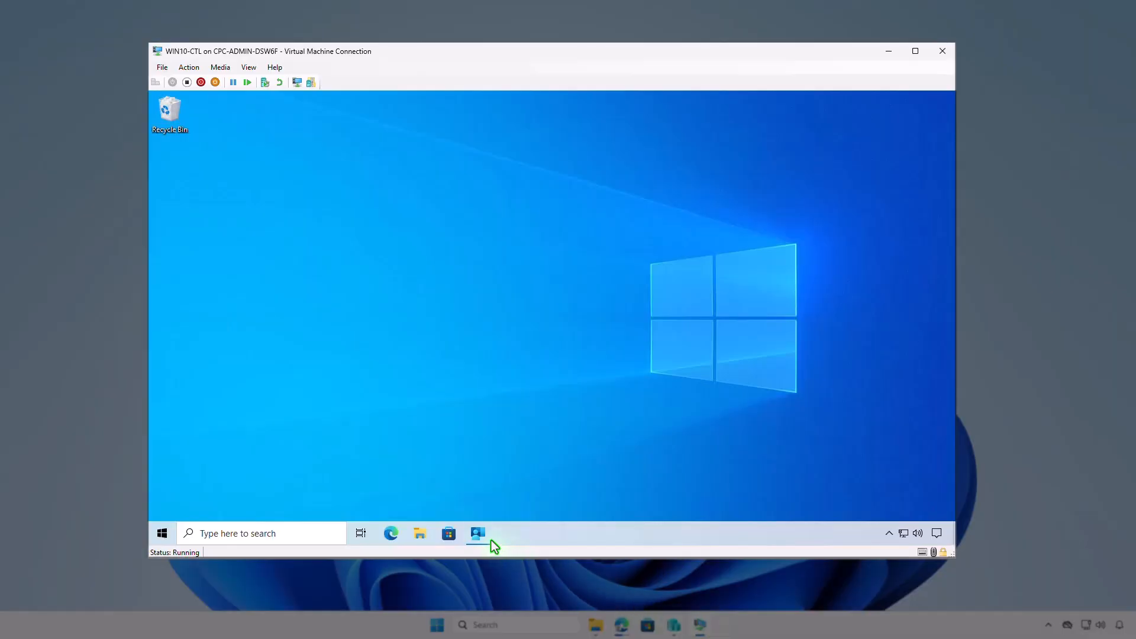
left_click(489, 539)
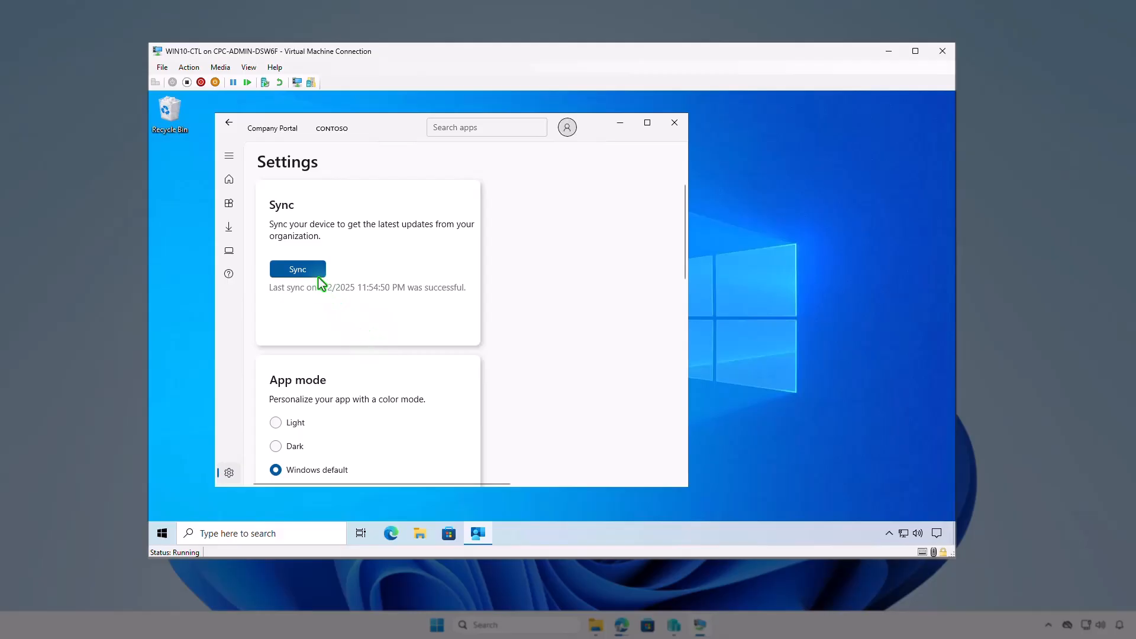
left_click(314, 272)
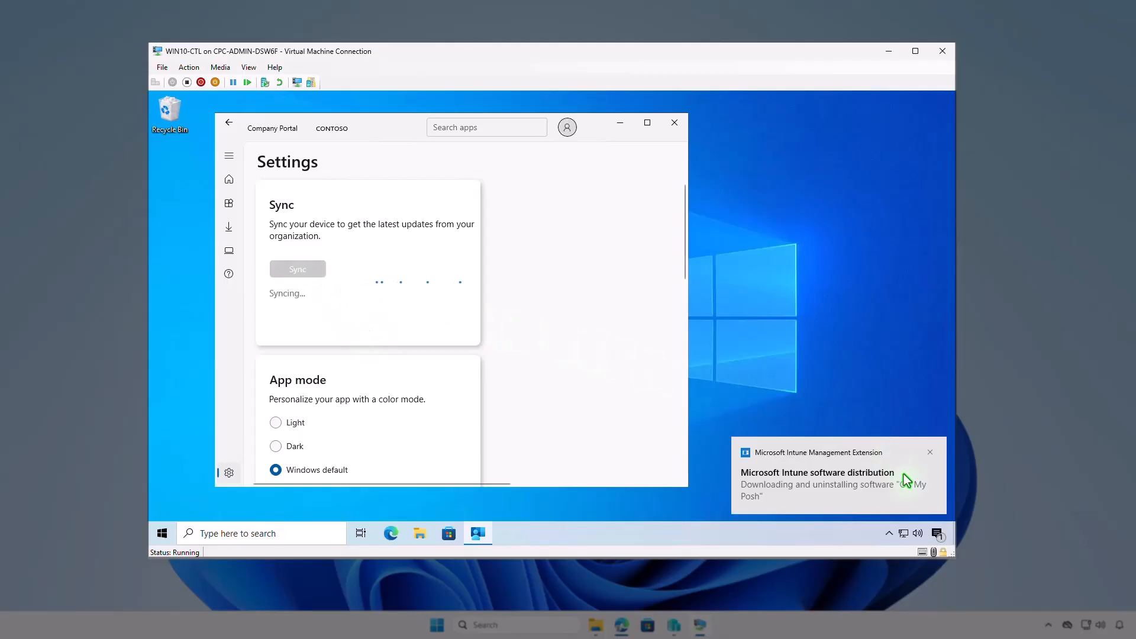
left_click(937, 533)
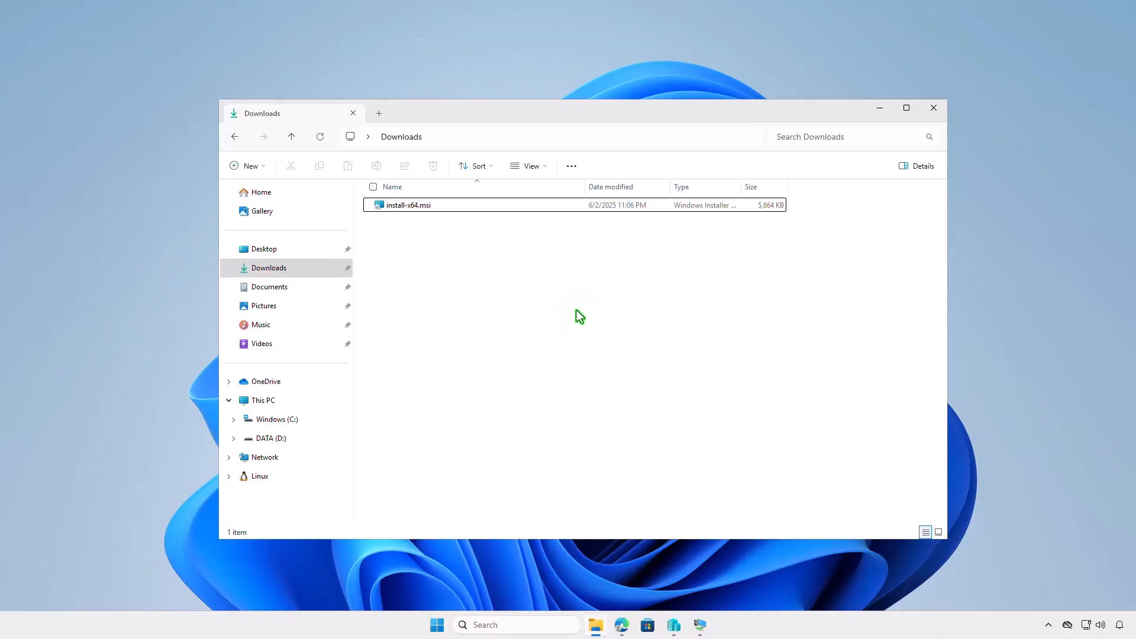
Minimize the Downloads window, switch to Edge and open the list of Windows apps in Intune.
left_click(874, 115)
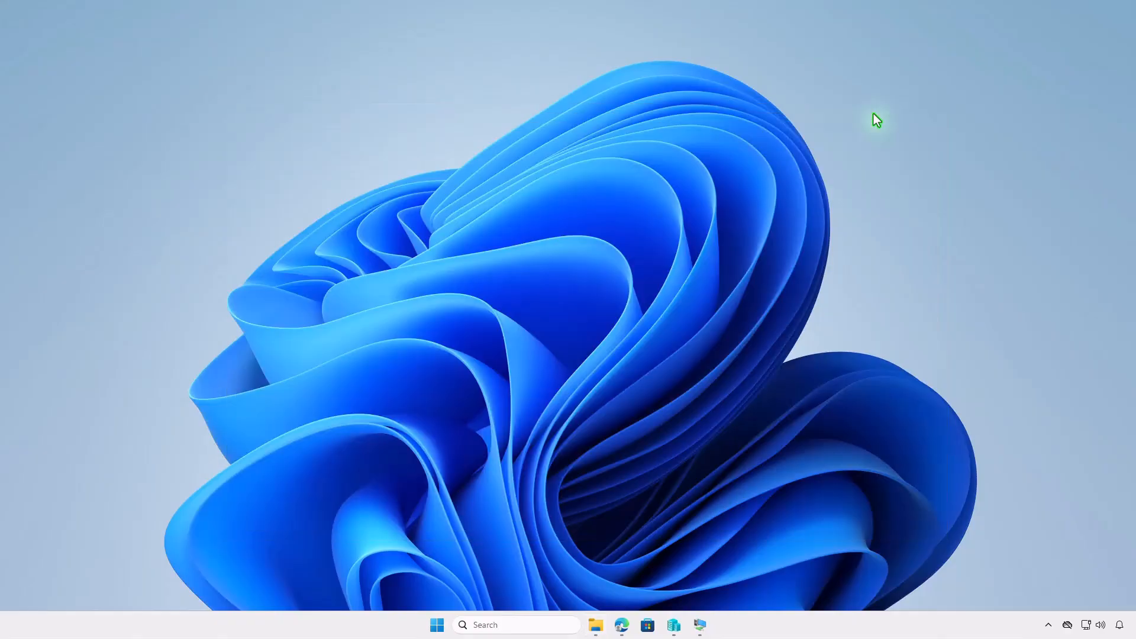
left_click(622, 626)
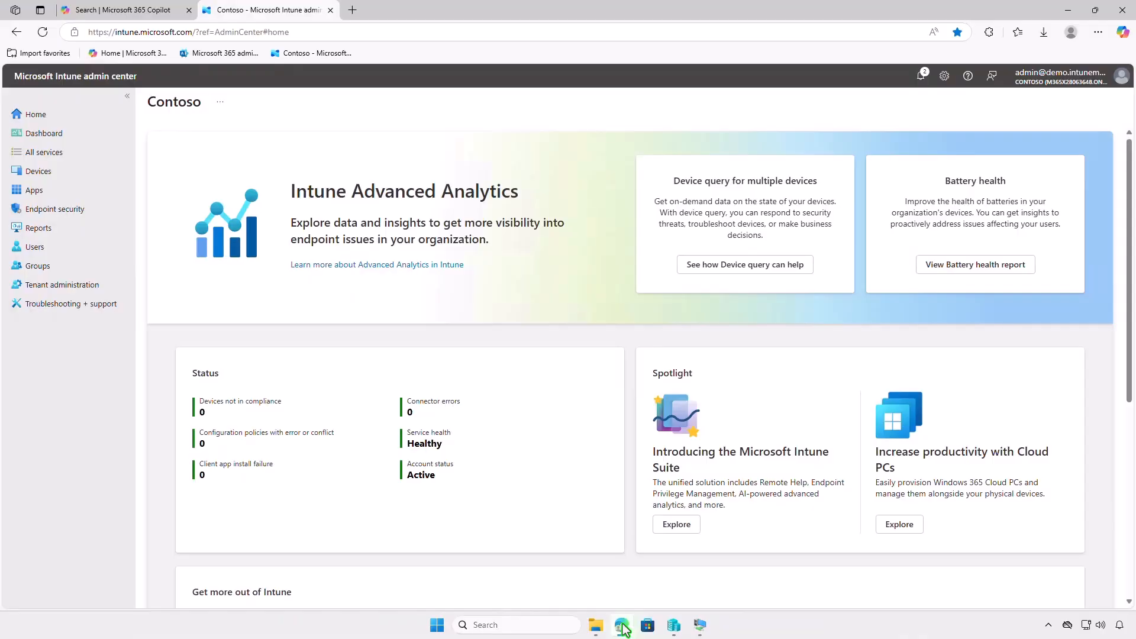
left_click(60, 191)
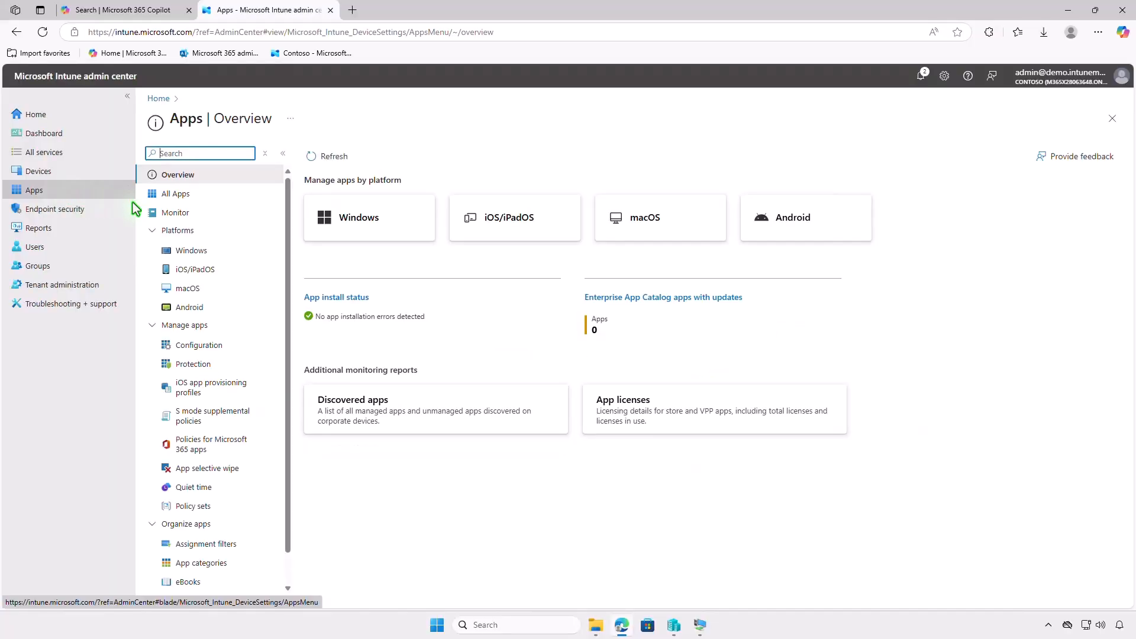
left_click(224, 249)
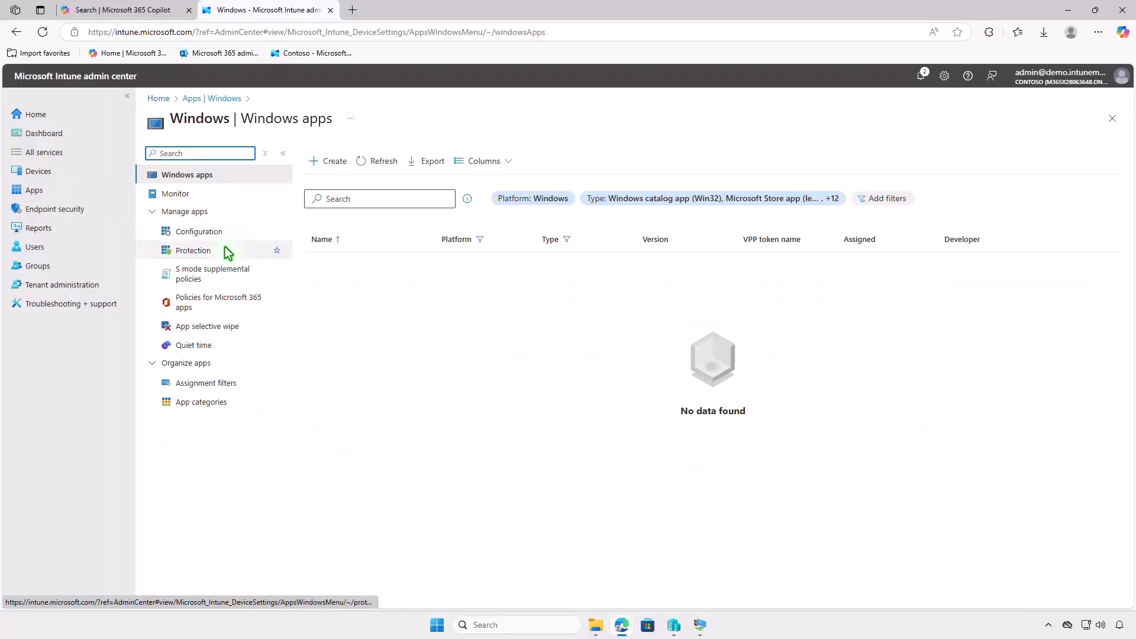
Start creating a new Windows app with Line-of-business app as its app type.
left_click(335, 162)
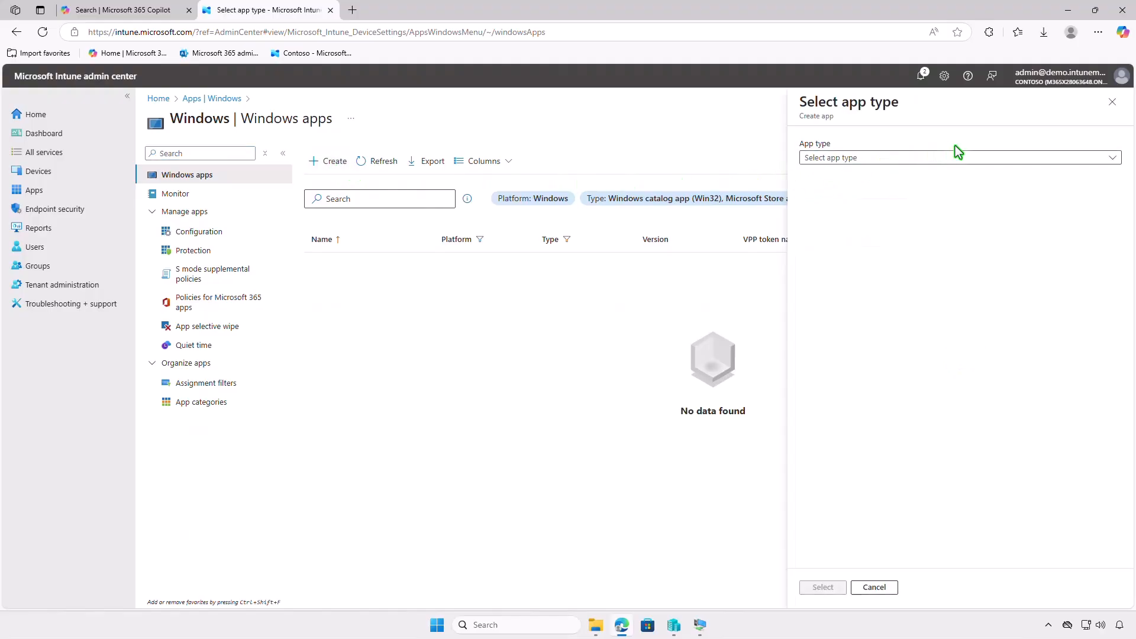
left_click(1010, 158)
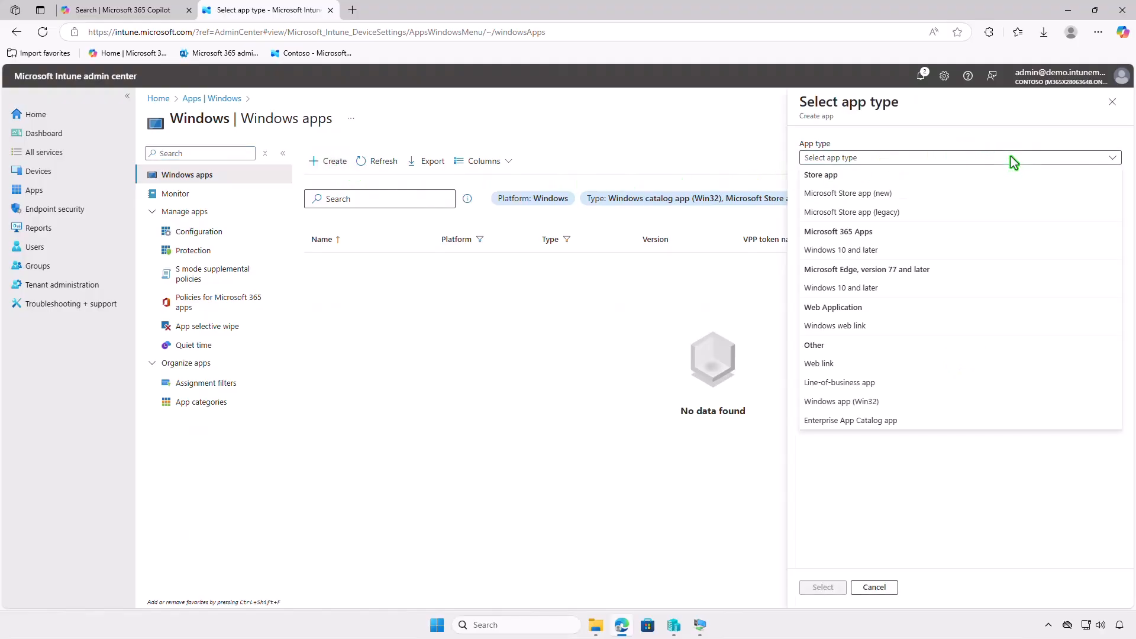
left_click(979, 385)
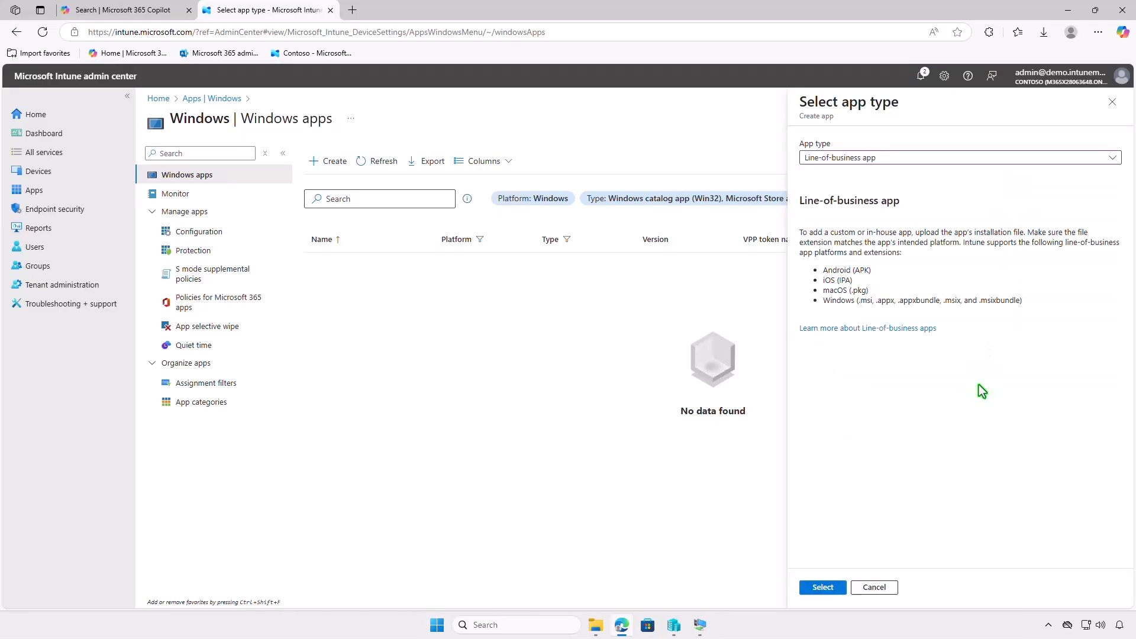
left_click(823, 588)
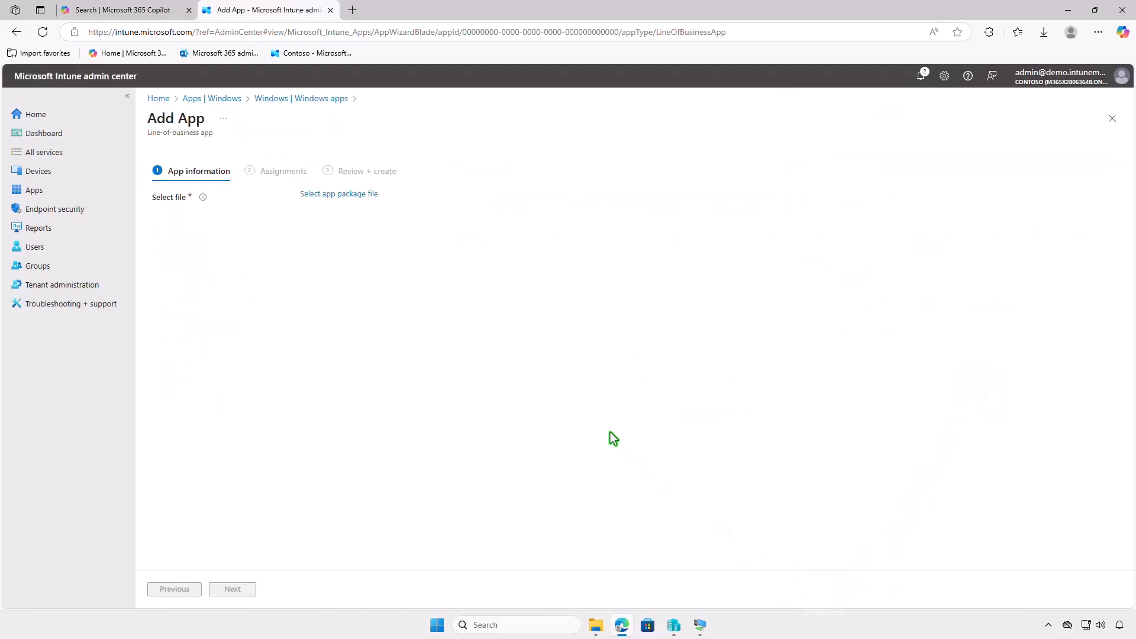
Choose install-x64.msi from the Downloads folder as the app package file and confirm it.
left_click(363, 195)
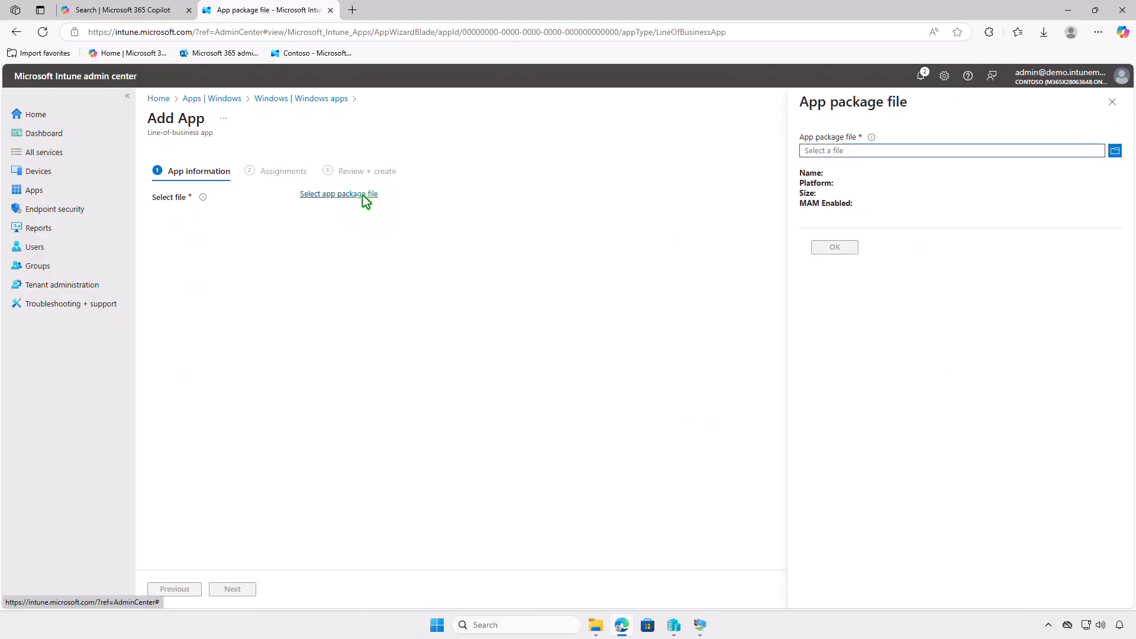
left_click(896, 151)
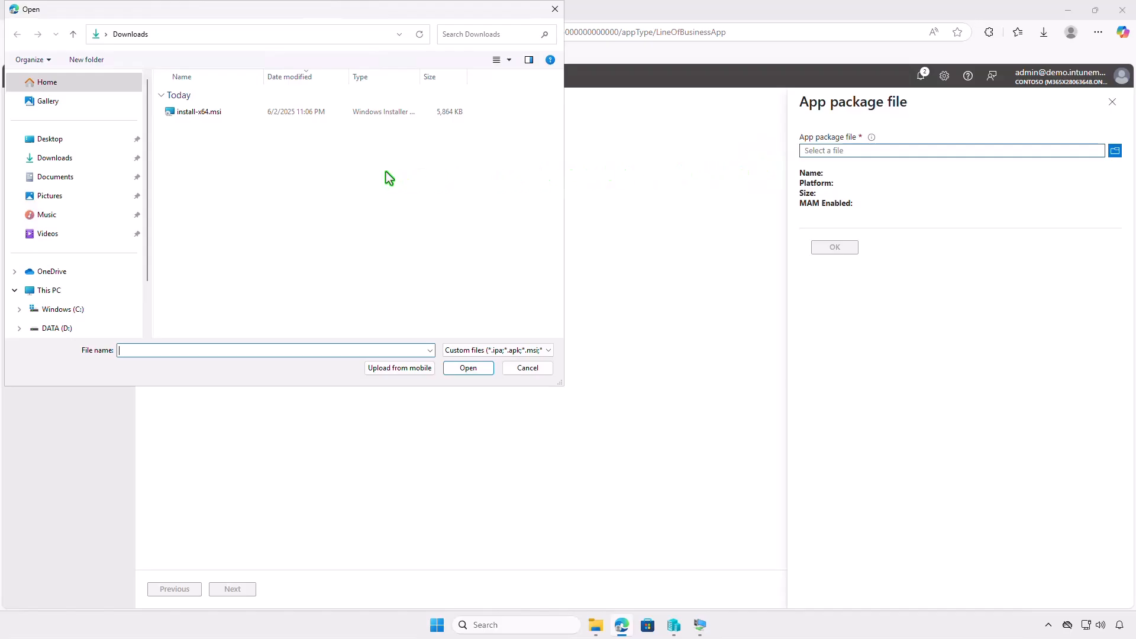
left_click(240, 115)
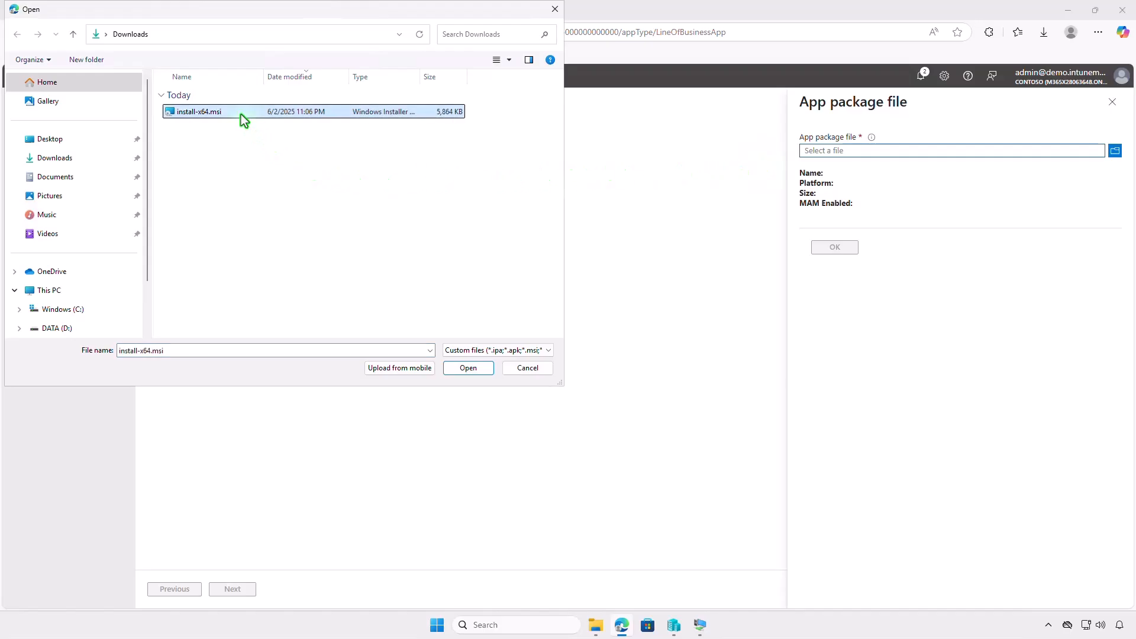
left_click(468, 368)
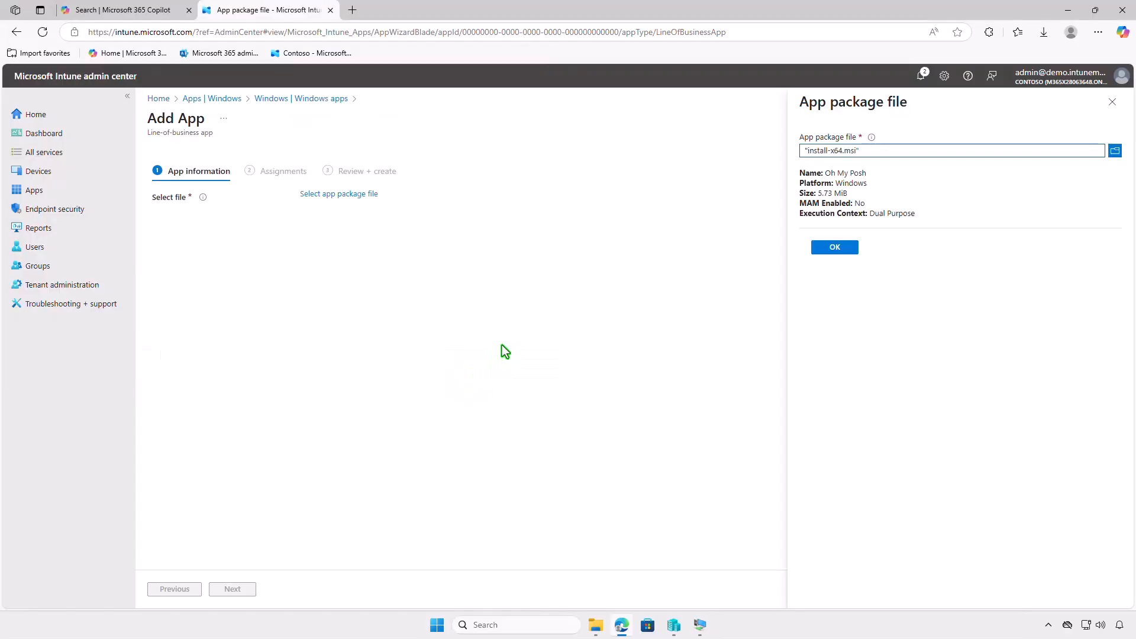
left_click(829, 247)
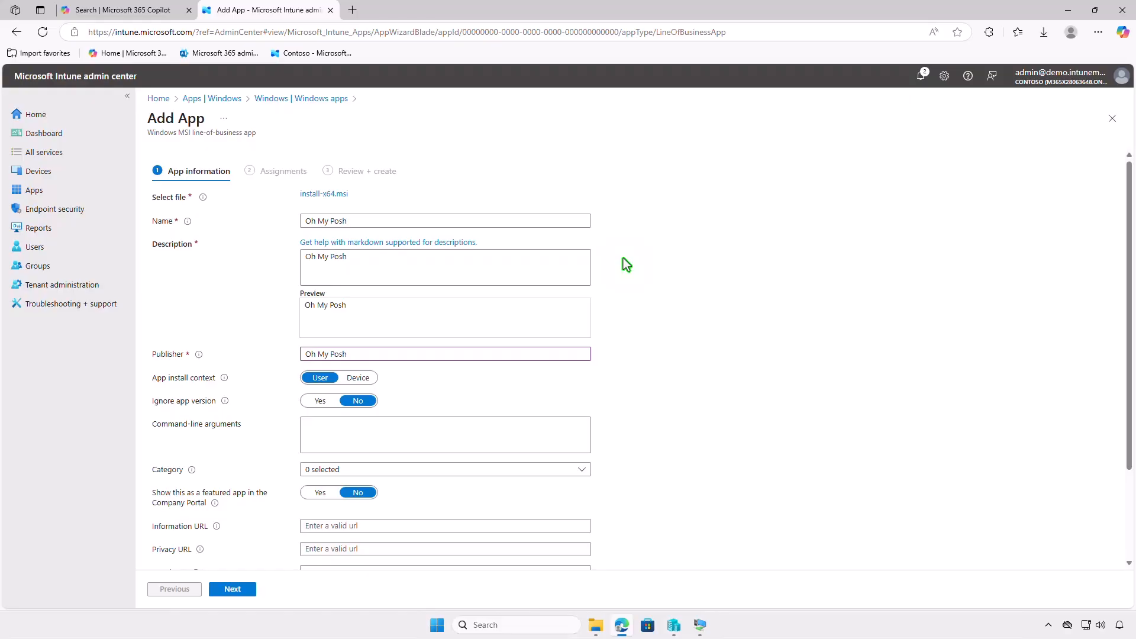
Upload images.png from the Pictures folder as the app's logo.
scroll(623, 258, "down", 2)
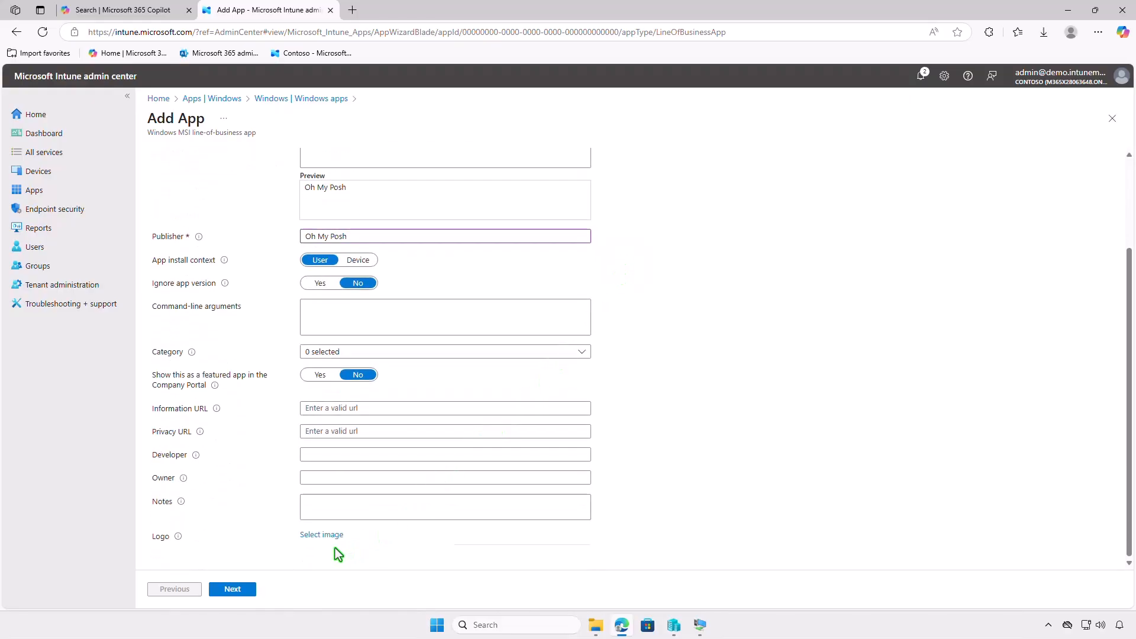
left_click(332, 536)
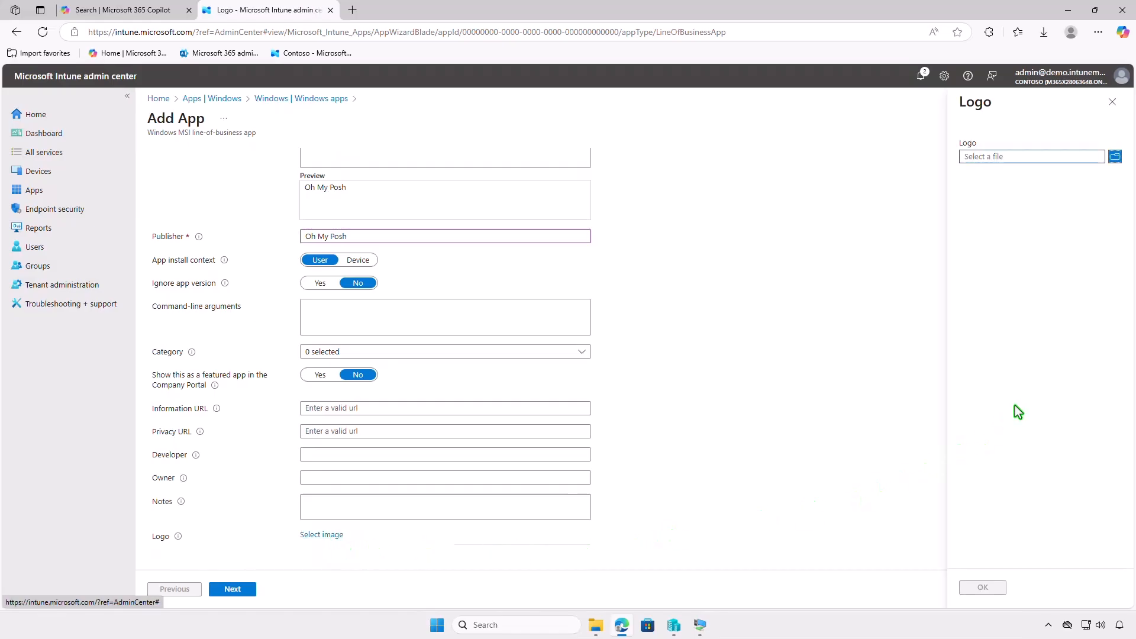
left_click(1045, 157)
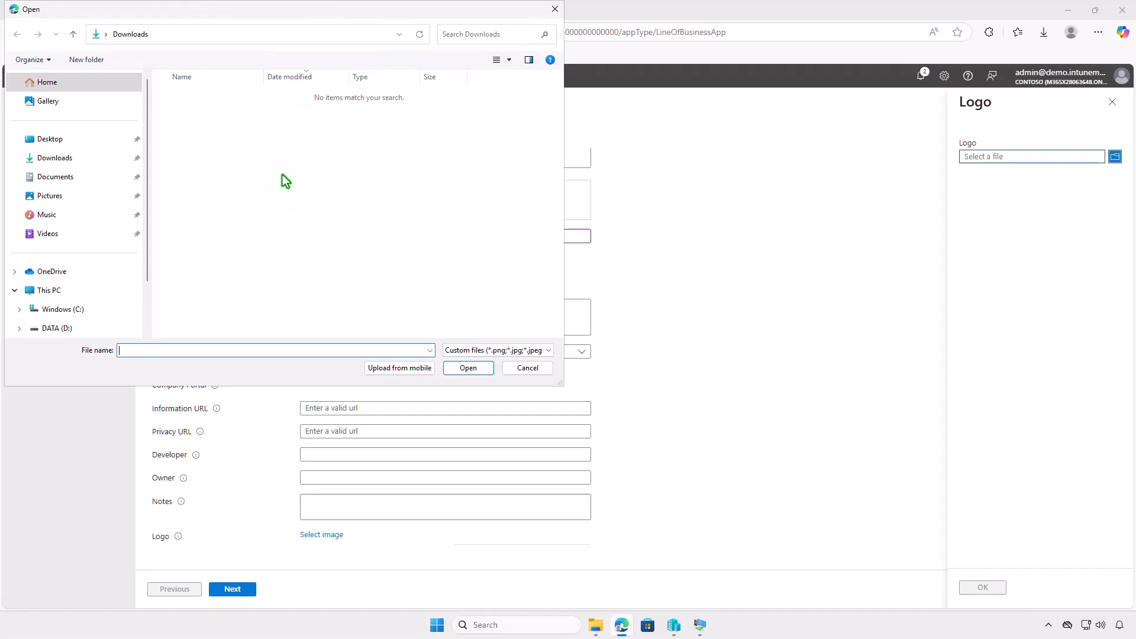
left_click(85, 194)
left_click(328, 121)
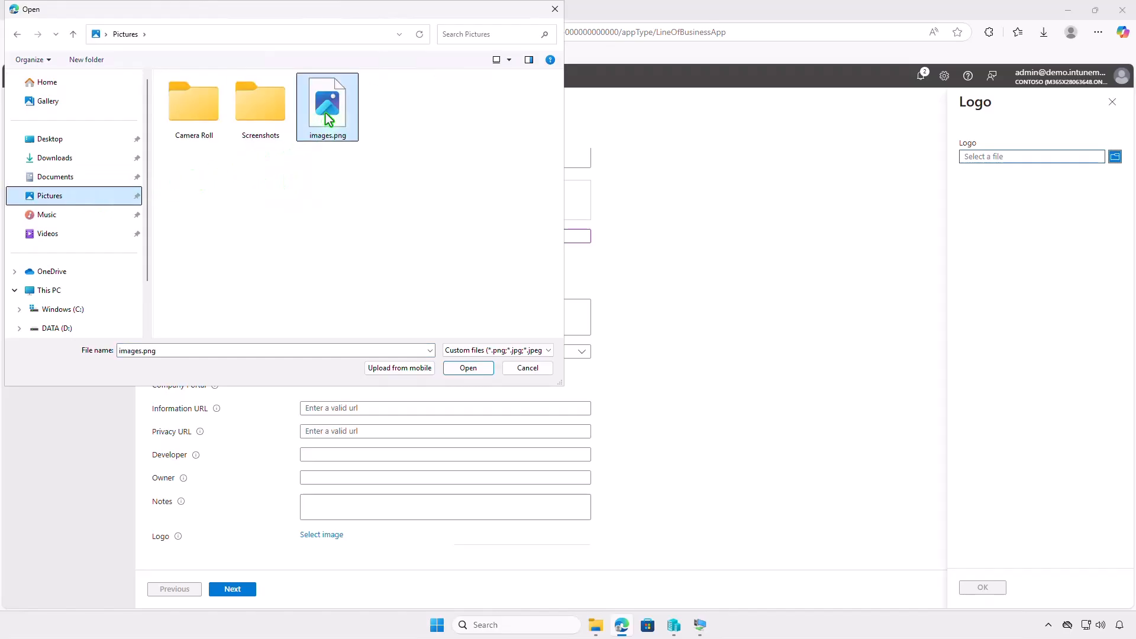
left_click(461, 371)
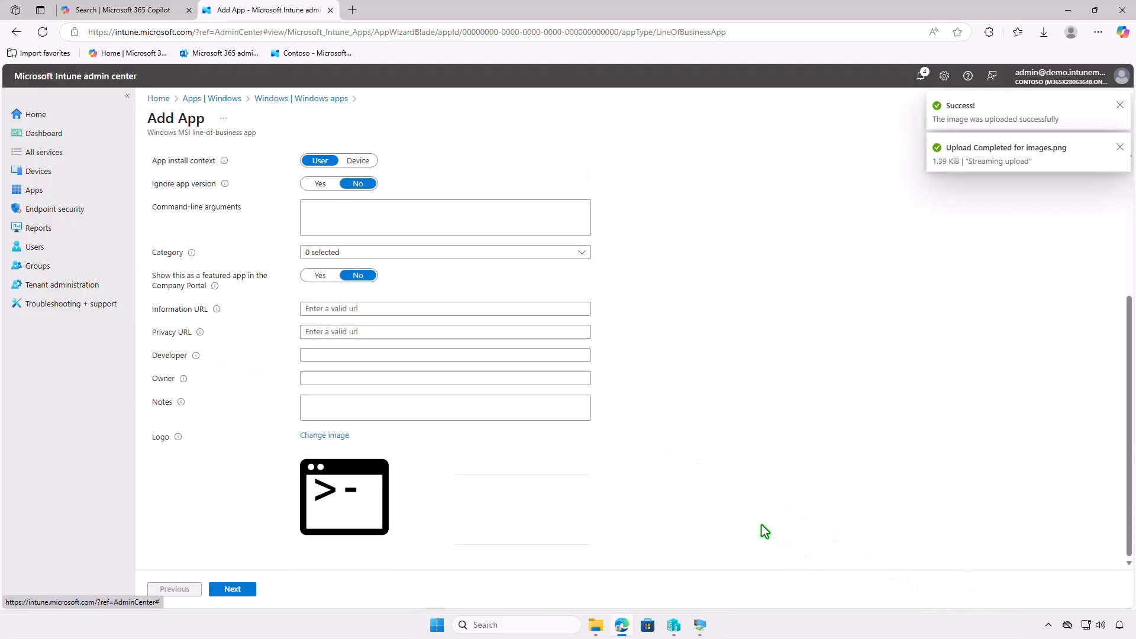
Assign the line-of-business app to Test_Users as available for enrolled devices and create the app.
left_click(240, 589)
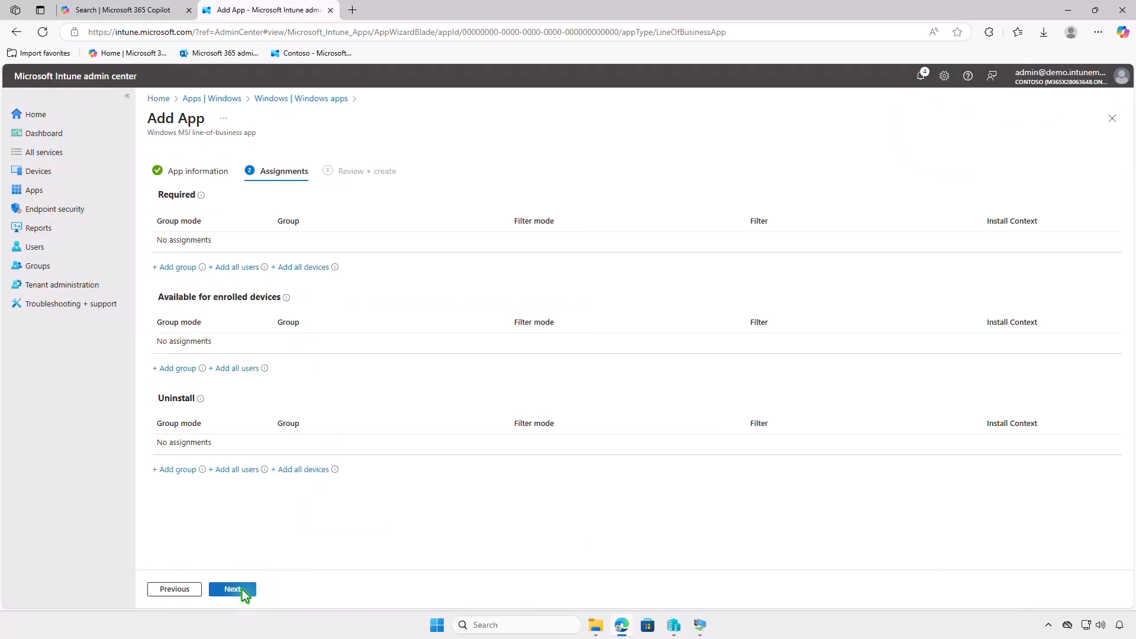
left_click(176, 369)
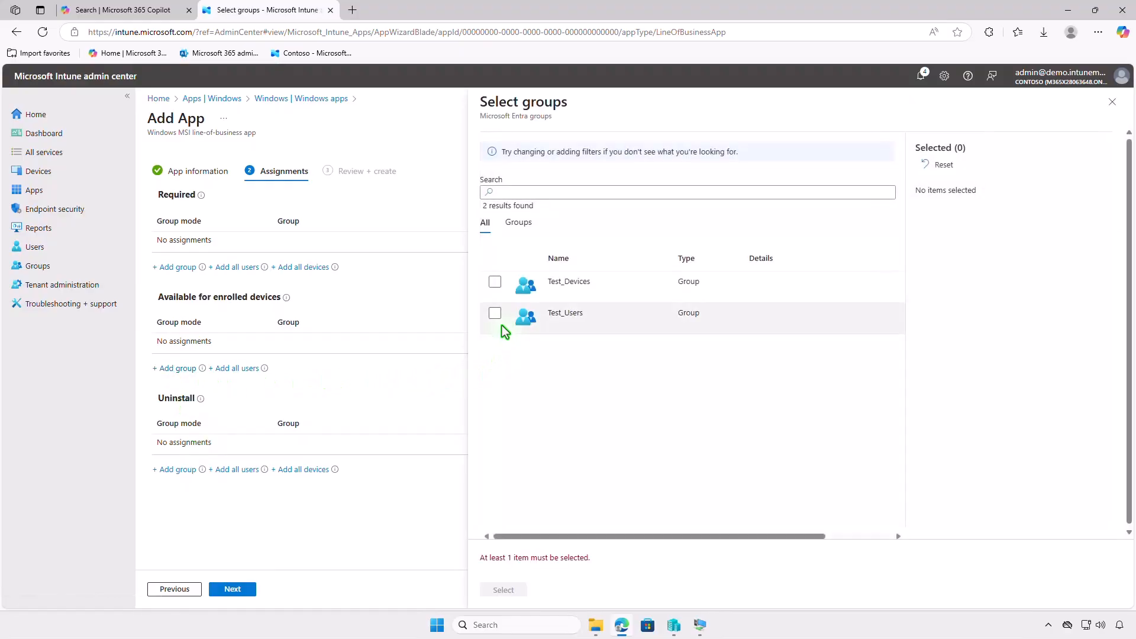
left_click(496, 315)
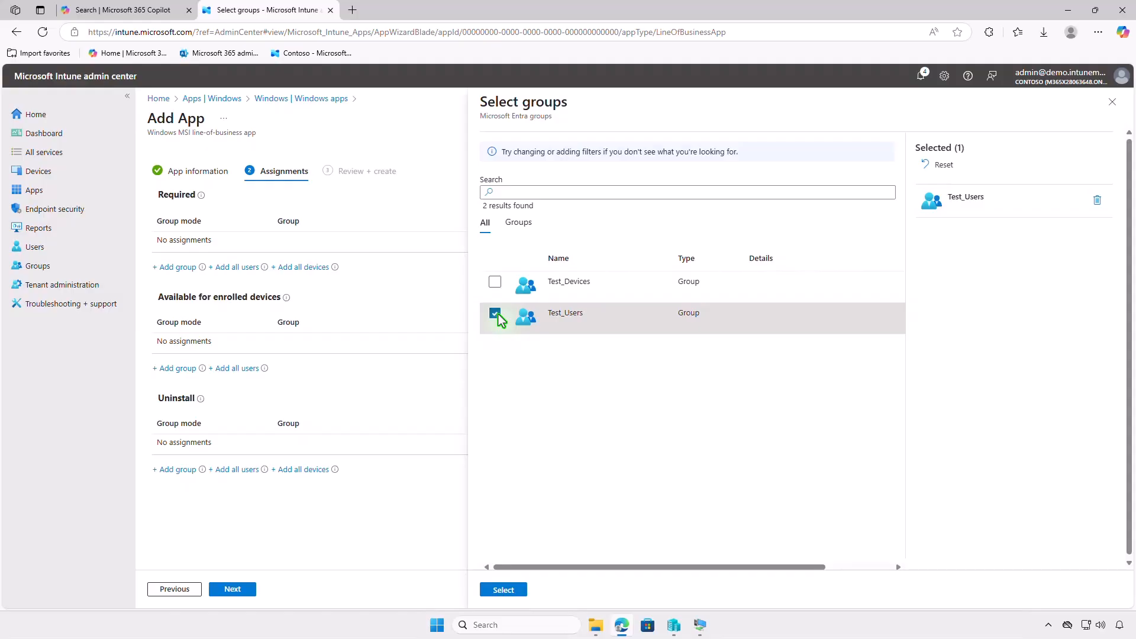
left_click(506, 590)
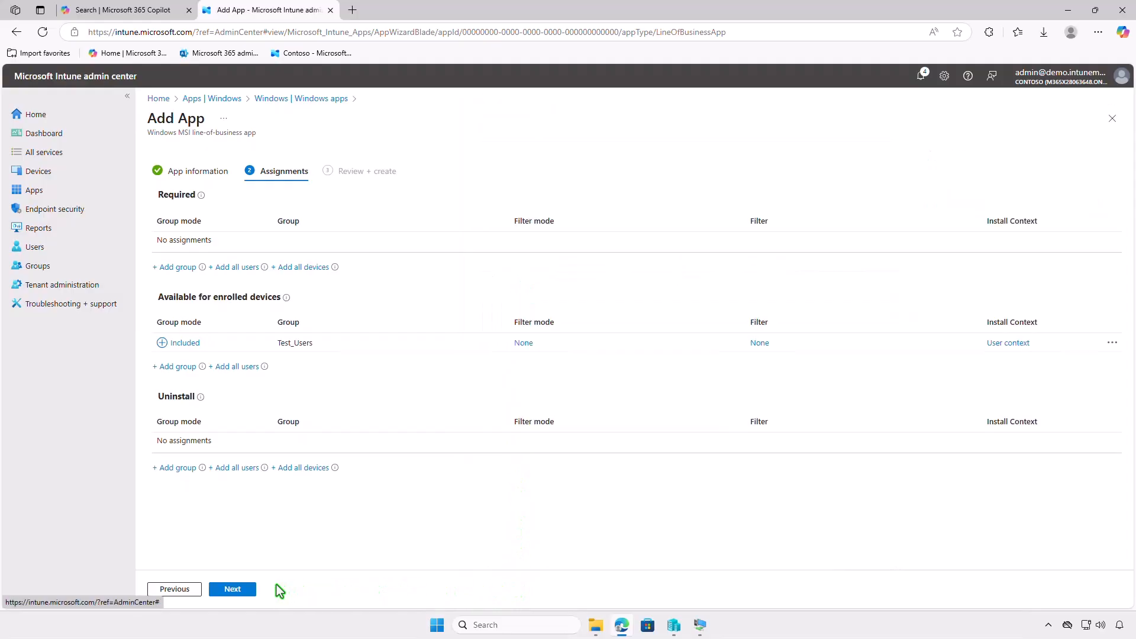
left_click(246, 590)
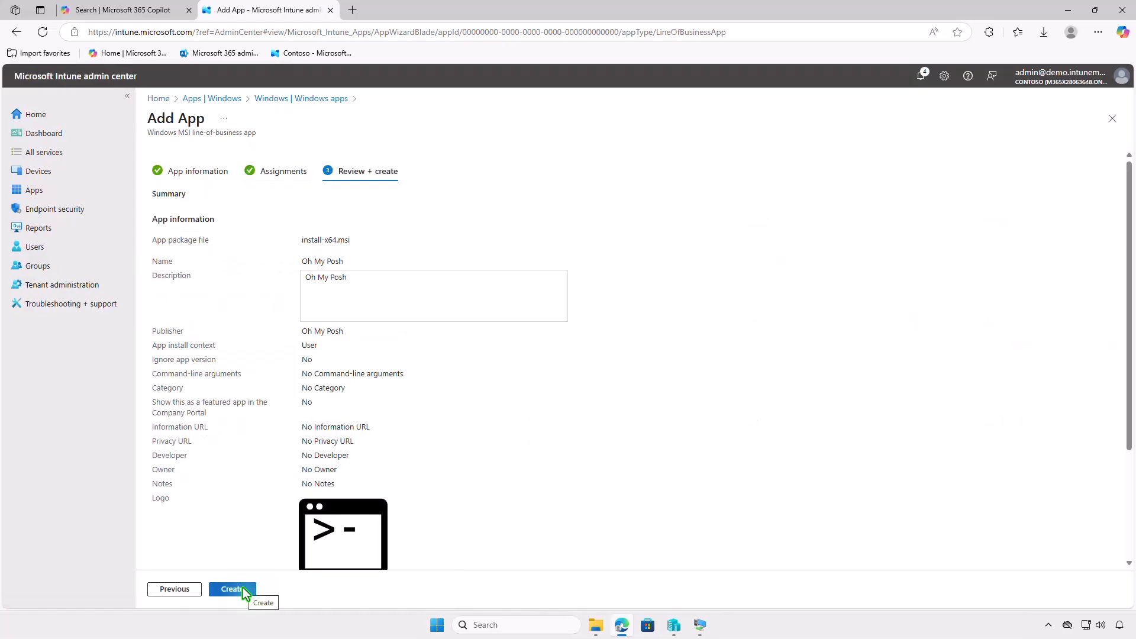
left_click(245, 590)
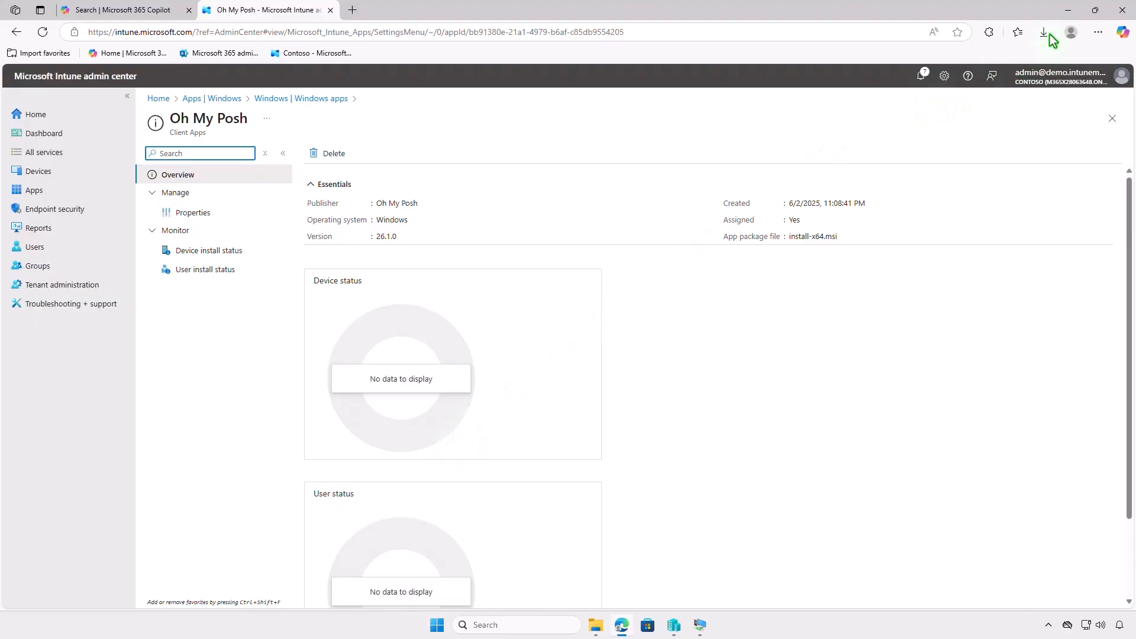
Minimize Edge, switch to the WIN10-CTL virtual machine and install Oh My Posh from Company Portal.
left_click(1068, 13)
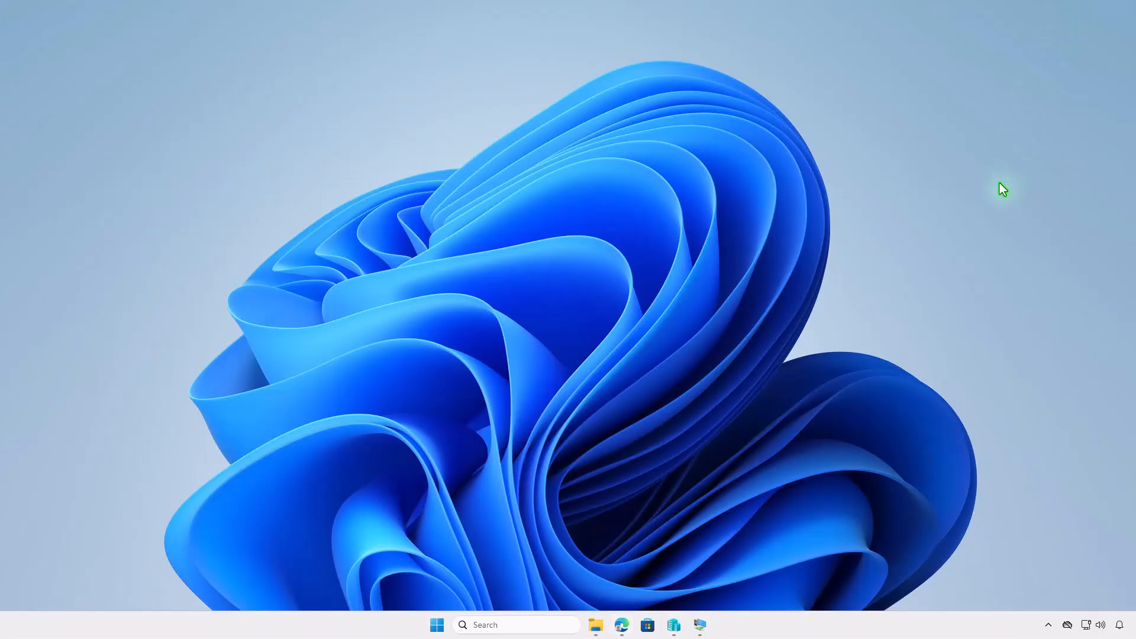
left_click(700, 626)
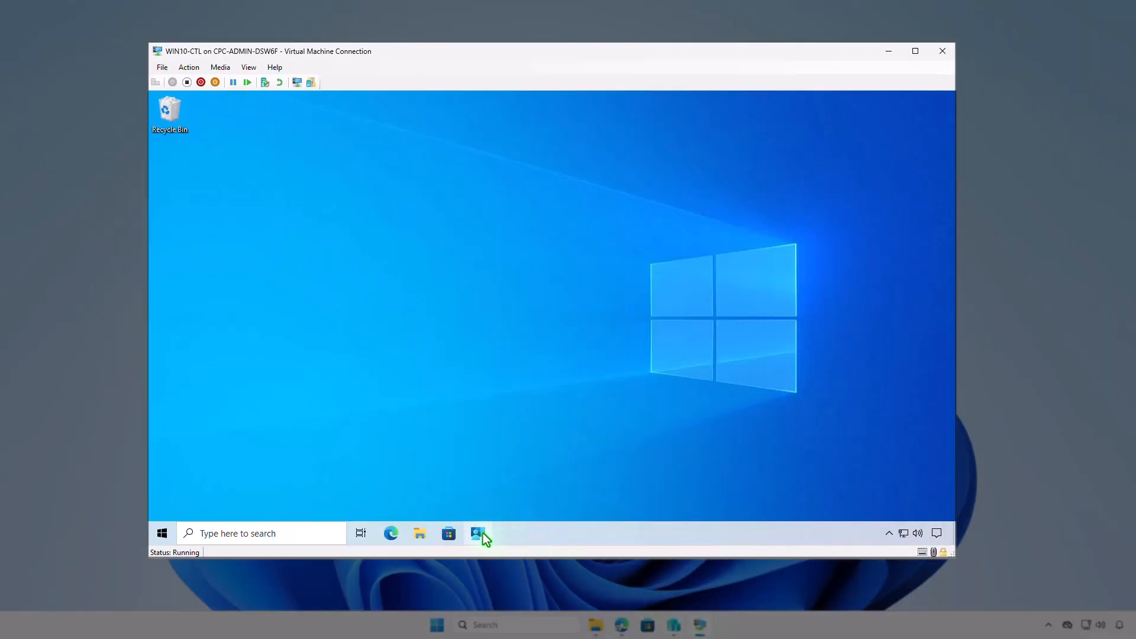
left_click(482, 533)
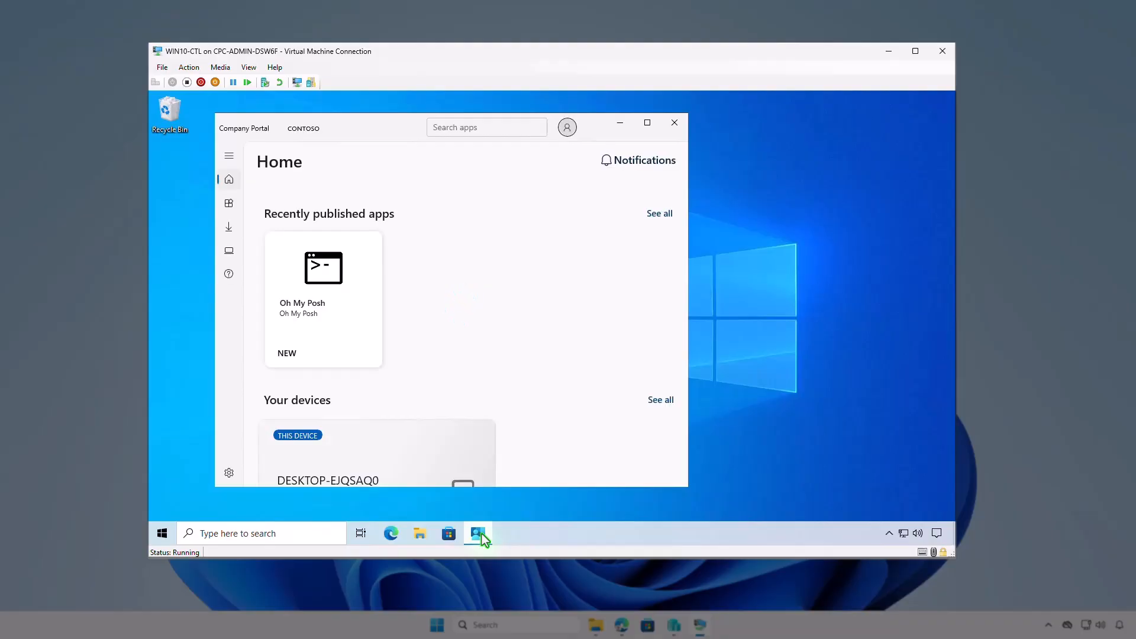
left_click(357, 311)
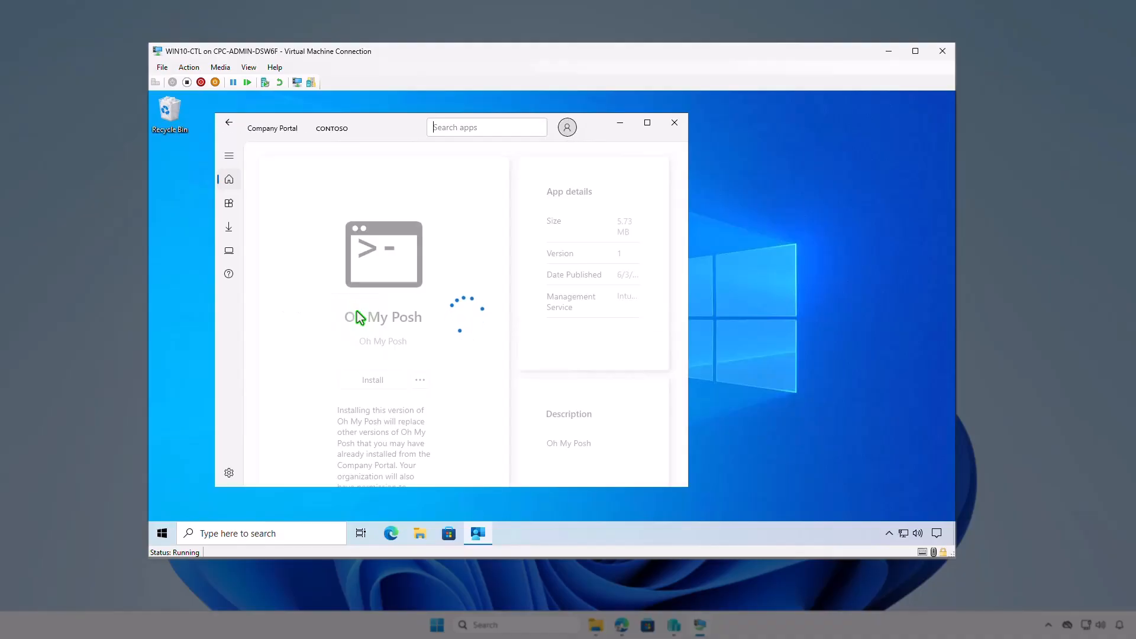
left_click(390, 381)
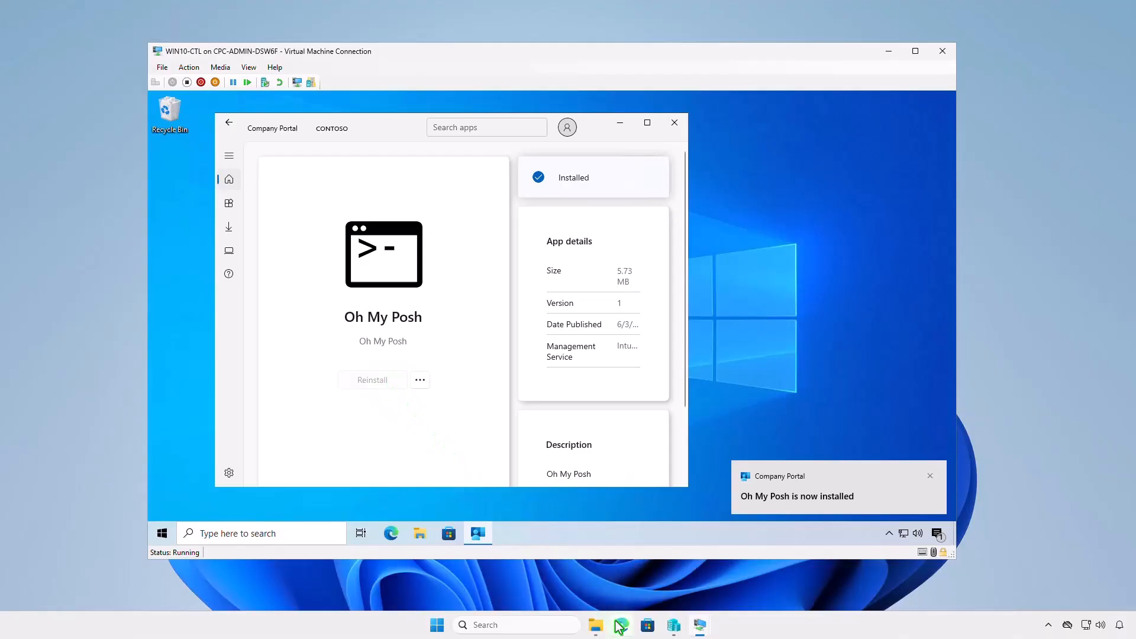
Switch back to Edge and remove Test_Users from Oh My Posh's available assignments in its properties.
left_click(621, 626)
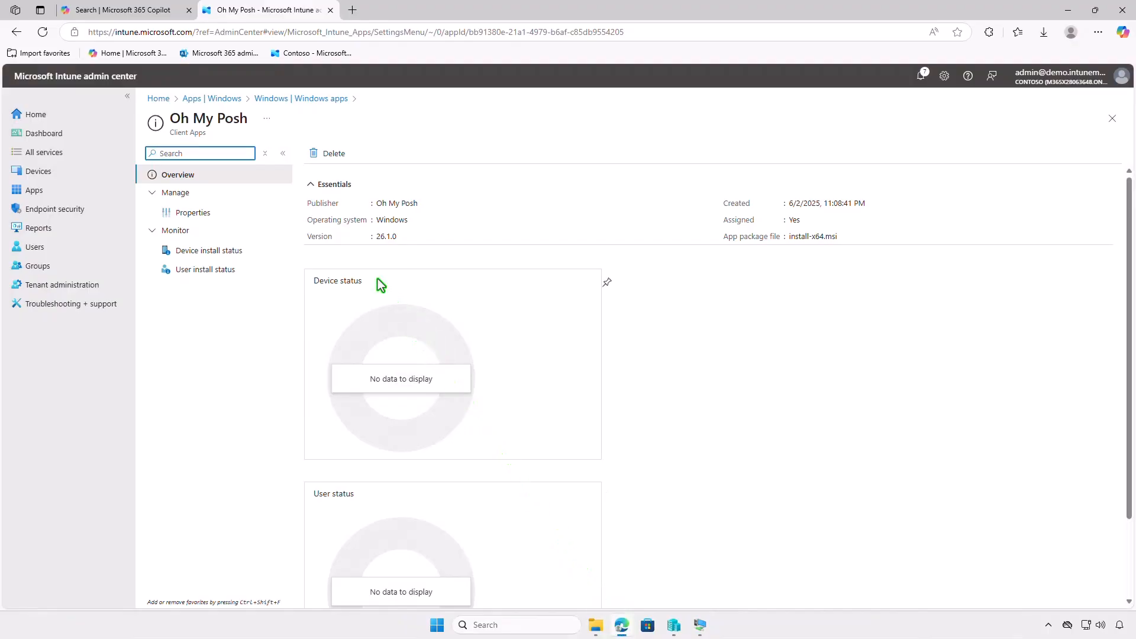
left_click(239, 216)
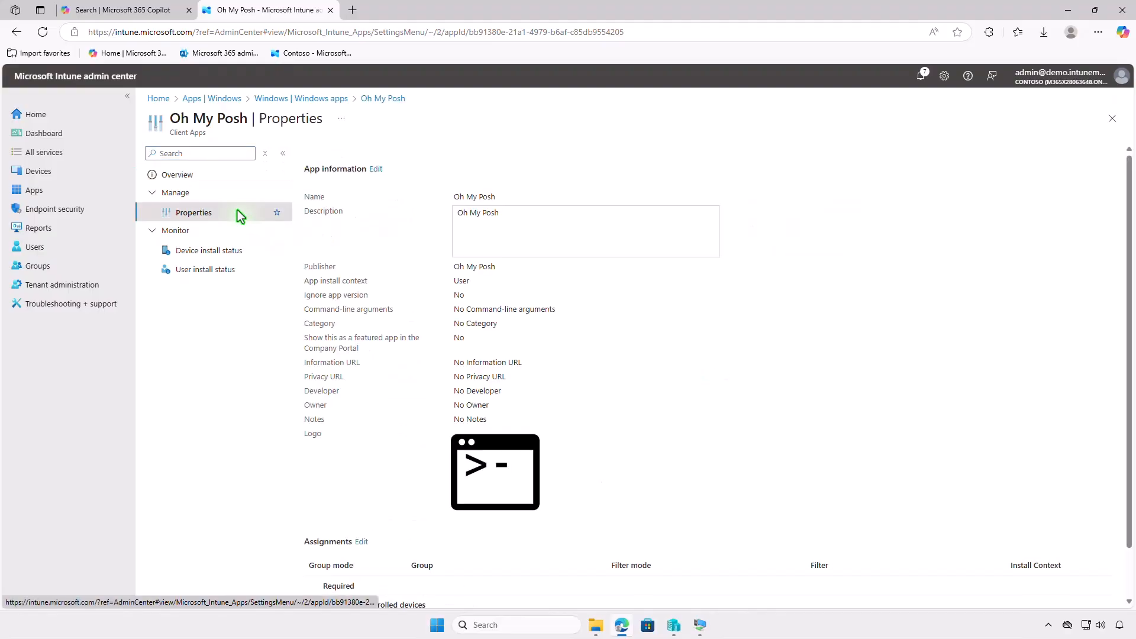
scroll(553, 343, "down", 1)
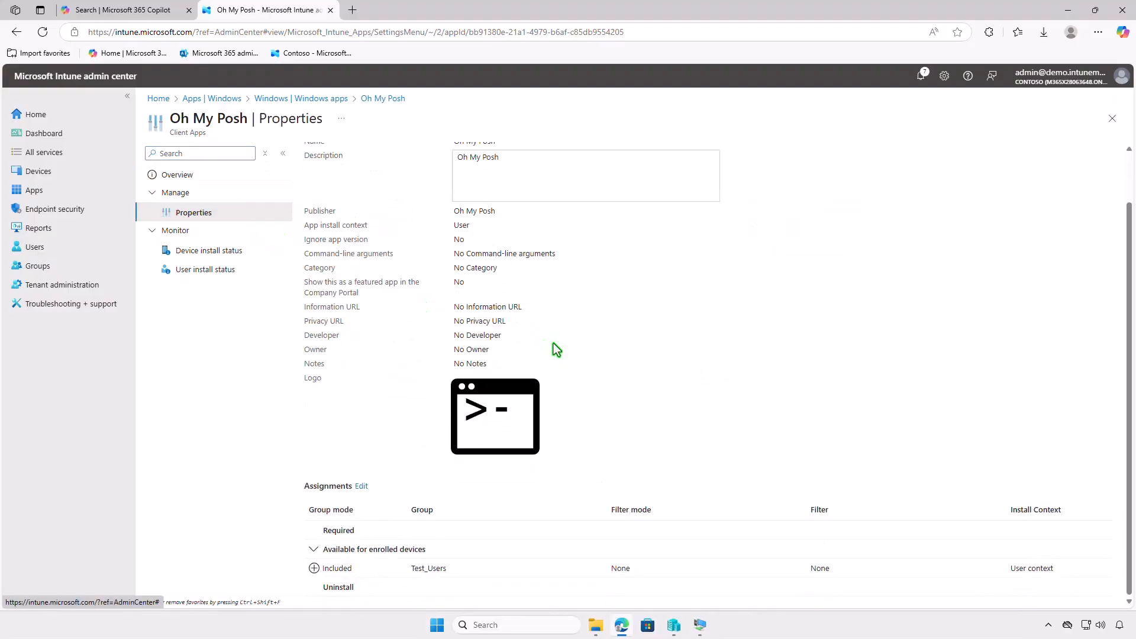
left_click(362, 487)
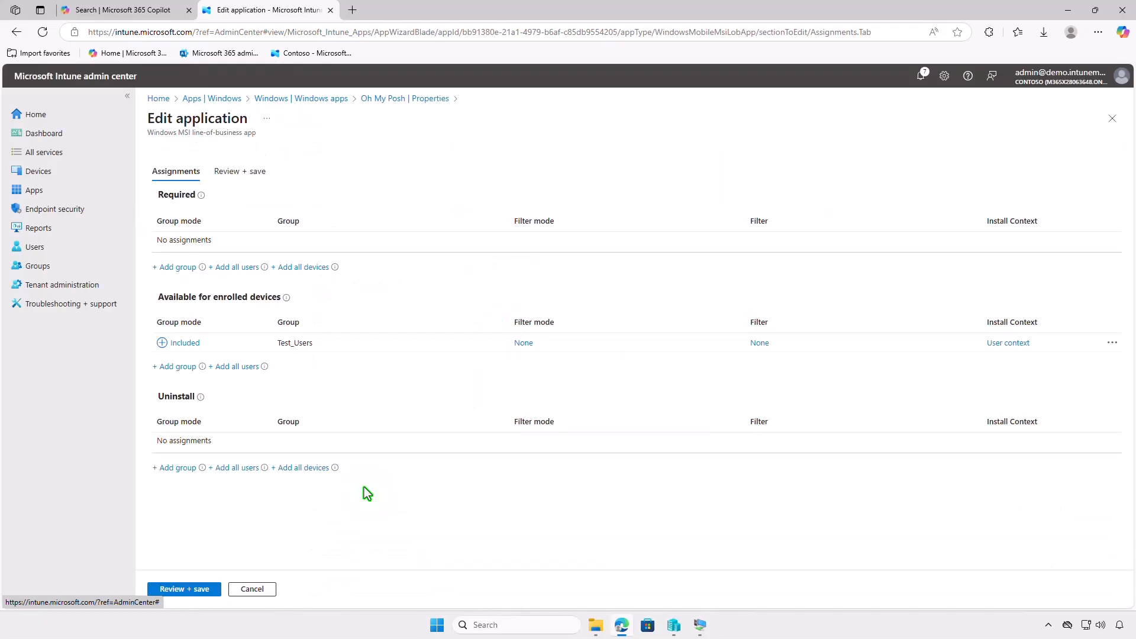
left_click(1113, 343)
left_click(1052, 355)
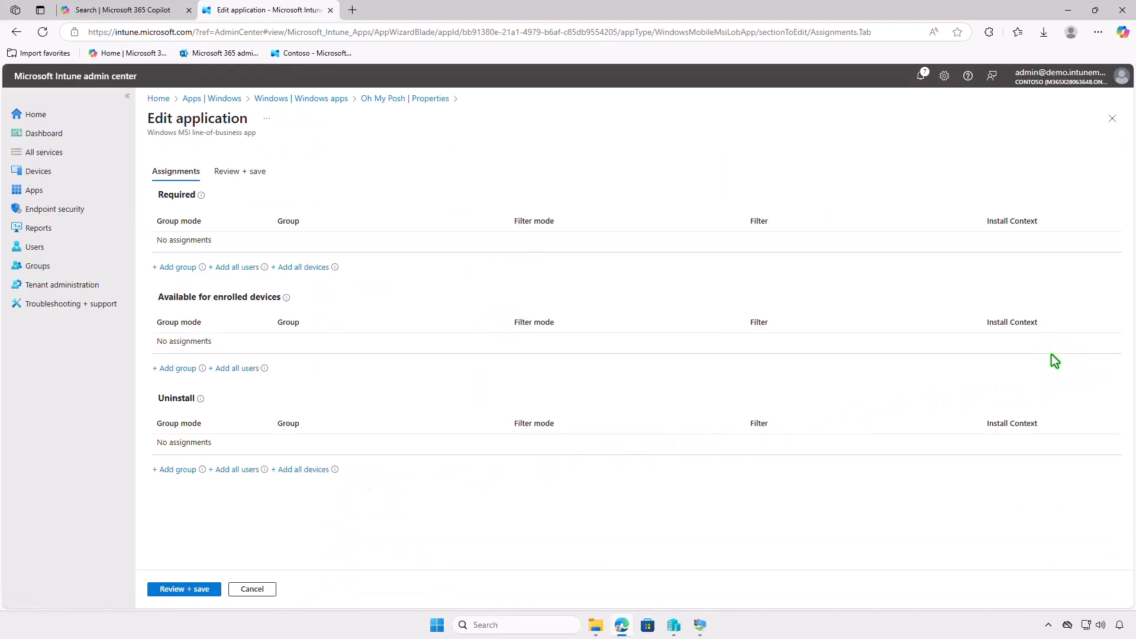
Add the Test_Devices group to the Uninstall assignments and save the application changes.
left_click(184, 470)
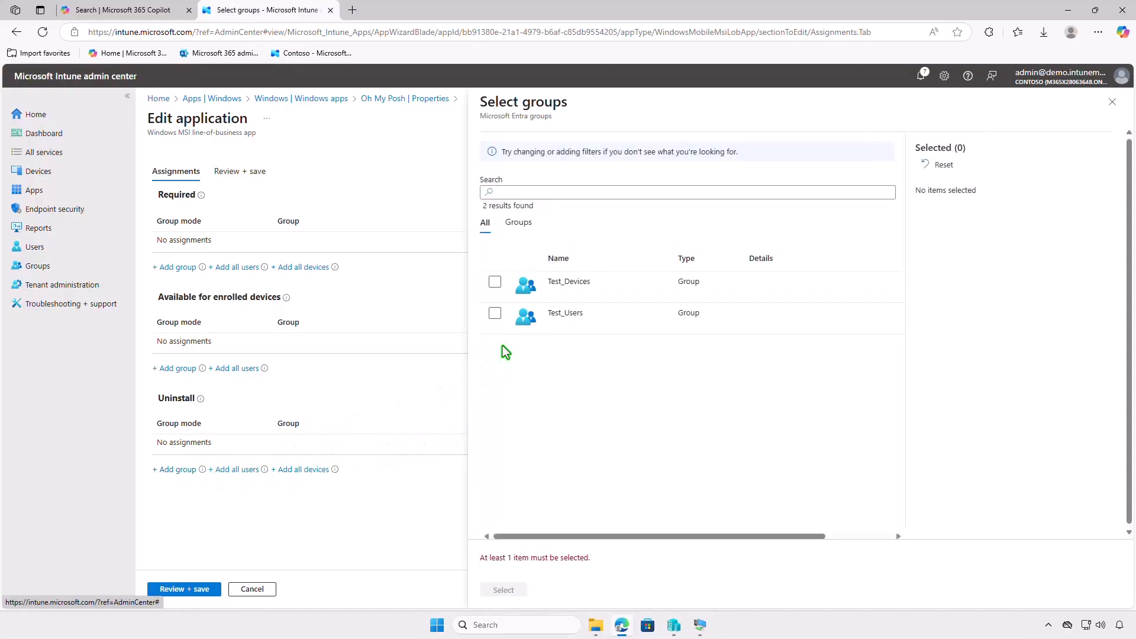
left_click(495, 283)
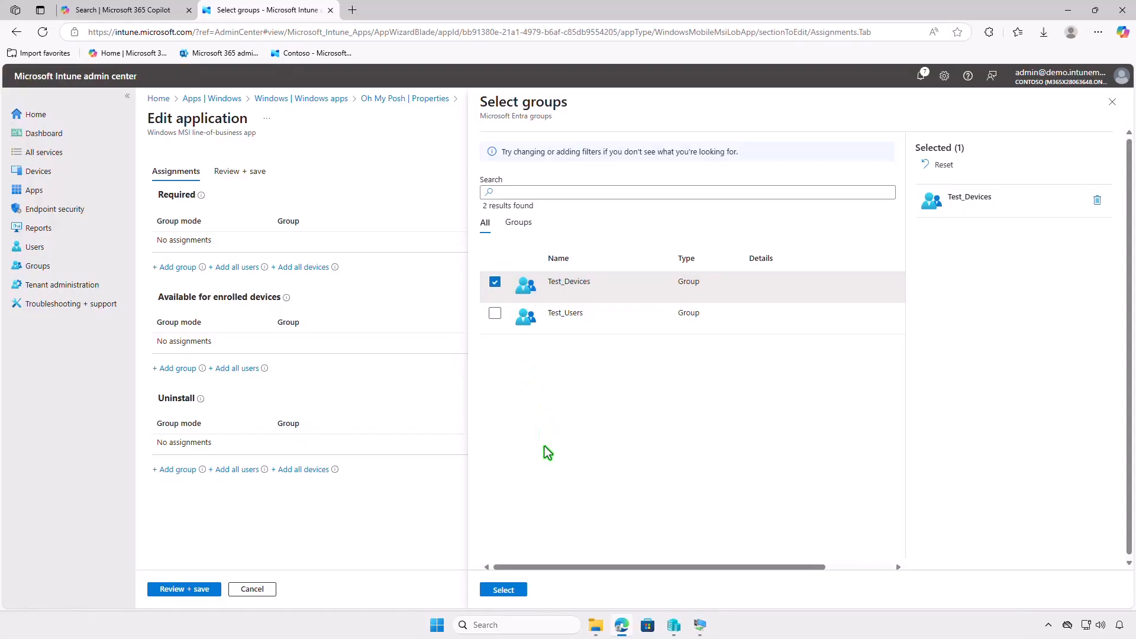
left_click(521, 590)
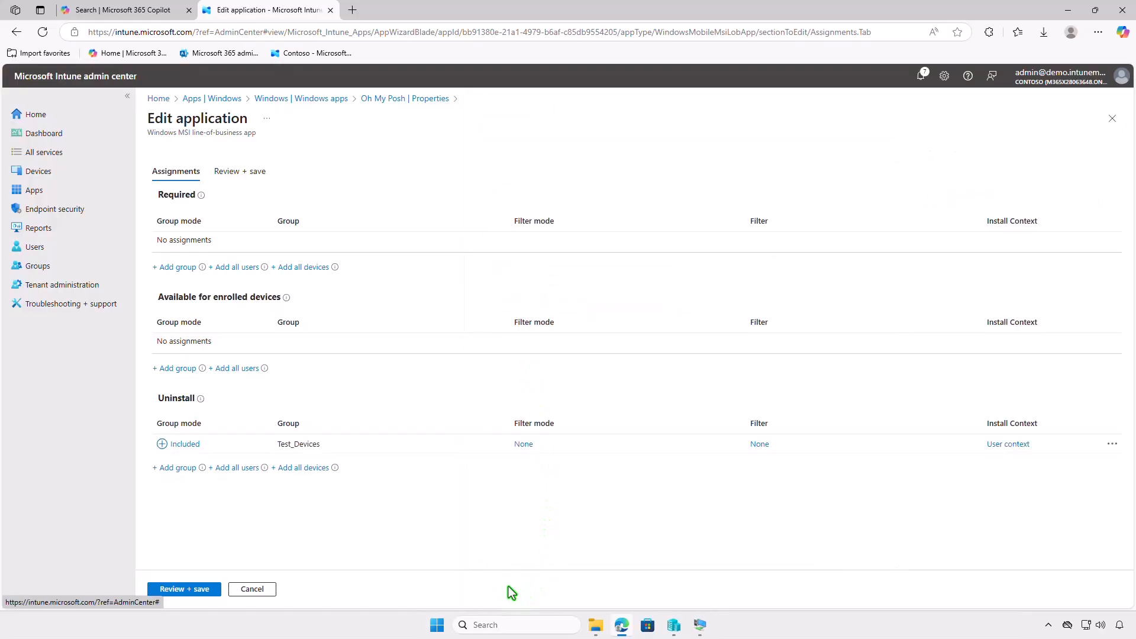
left_click(192, 588)
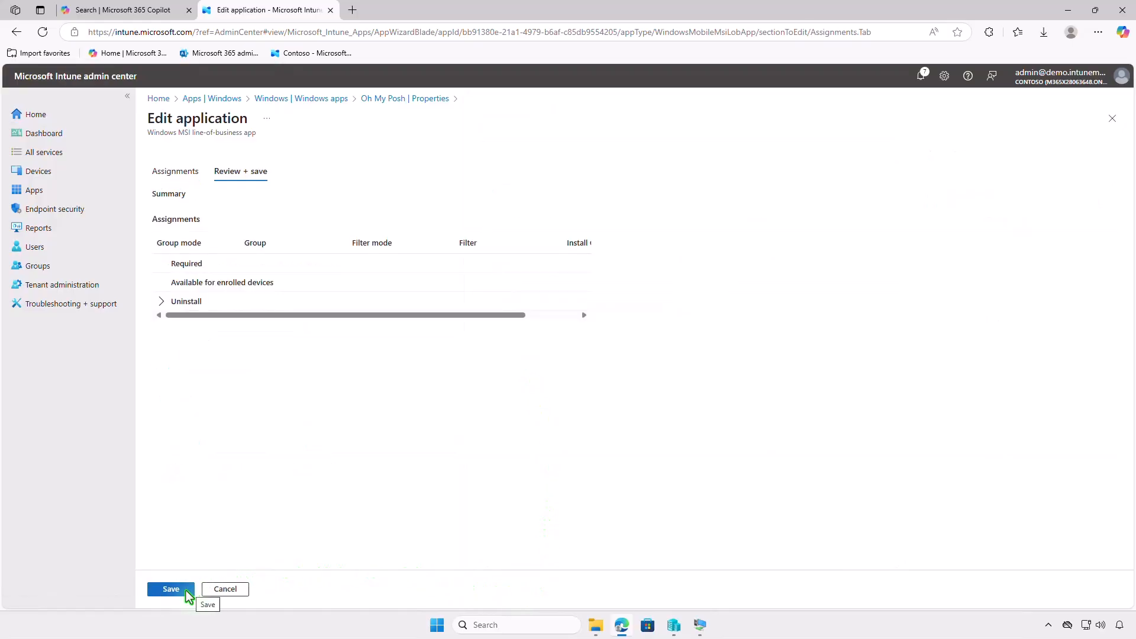
left_click(172, 589)
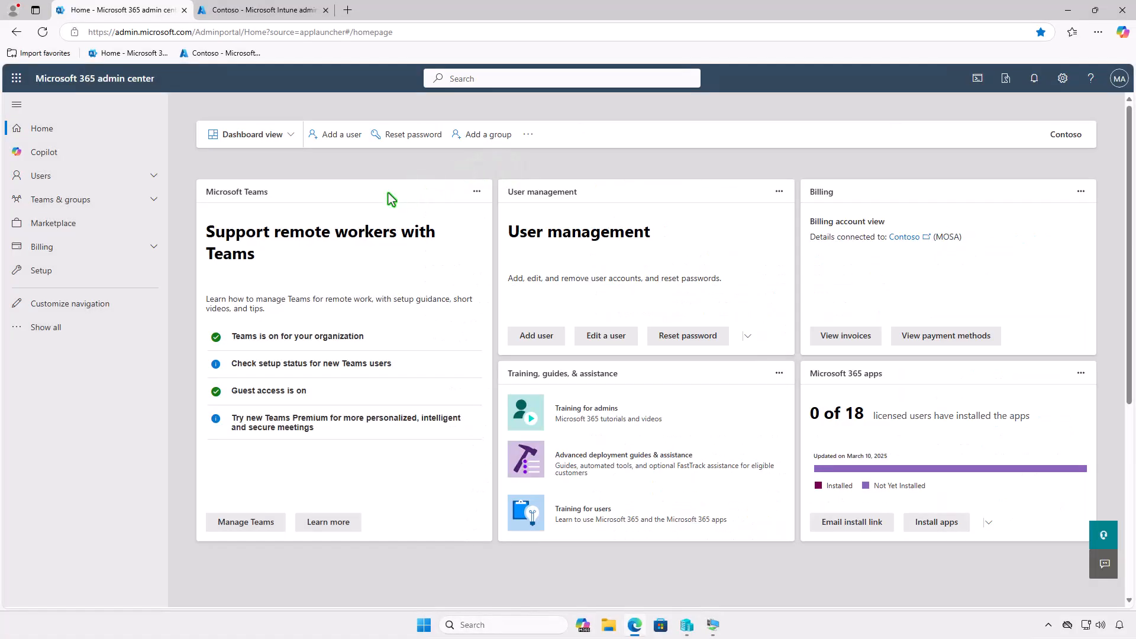
Look up the Microsoft Intune Suite entry among the billing licenses in the Microsoft 365 admin center.
left_click(132, 246)
left_click(116, 289)
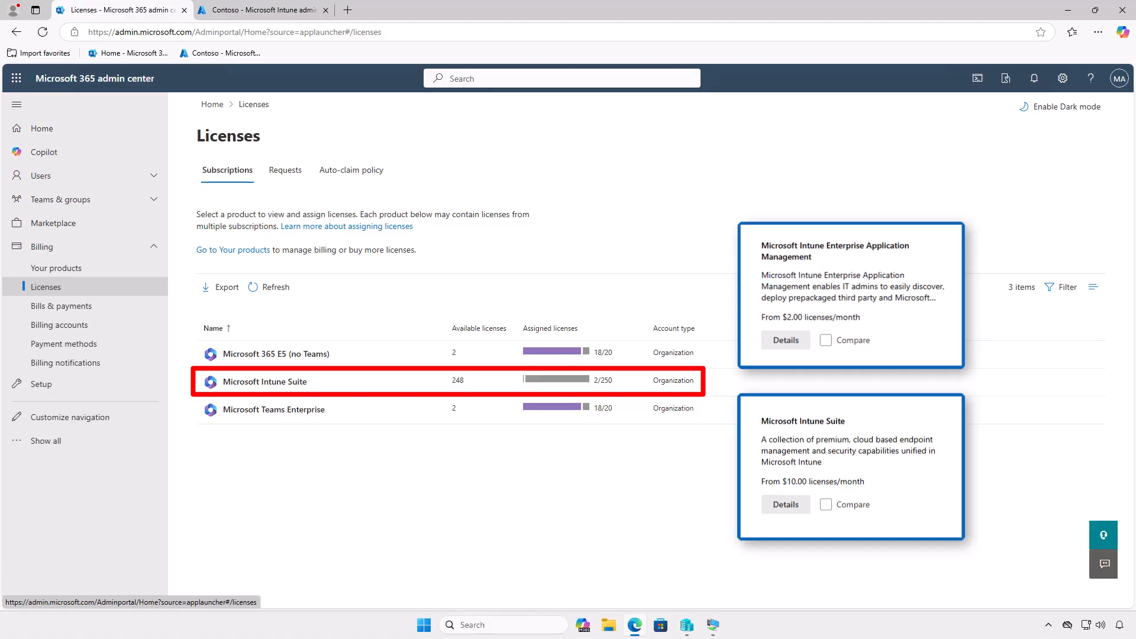
left_click(381, 378)
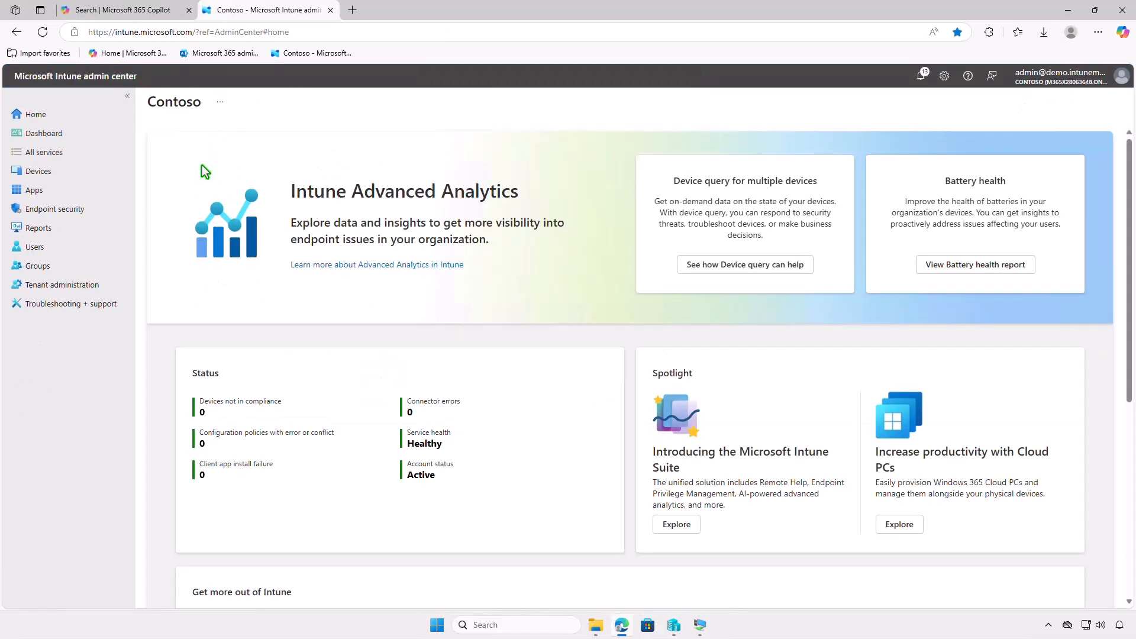
Start creating a new Windows app in Intune with Enterprise App Catalog app as its app type.
left_click(108, 188)
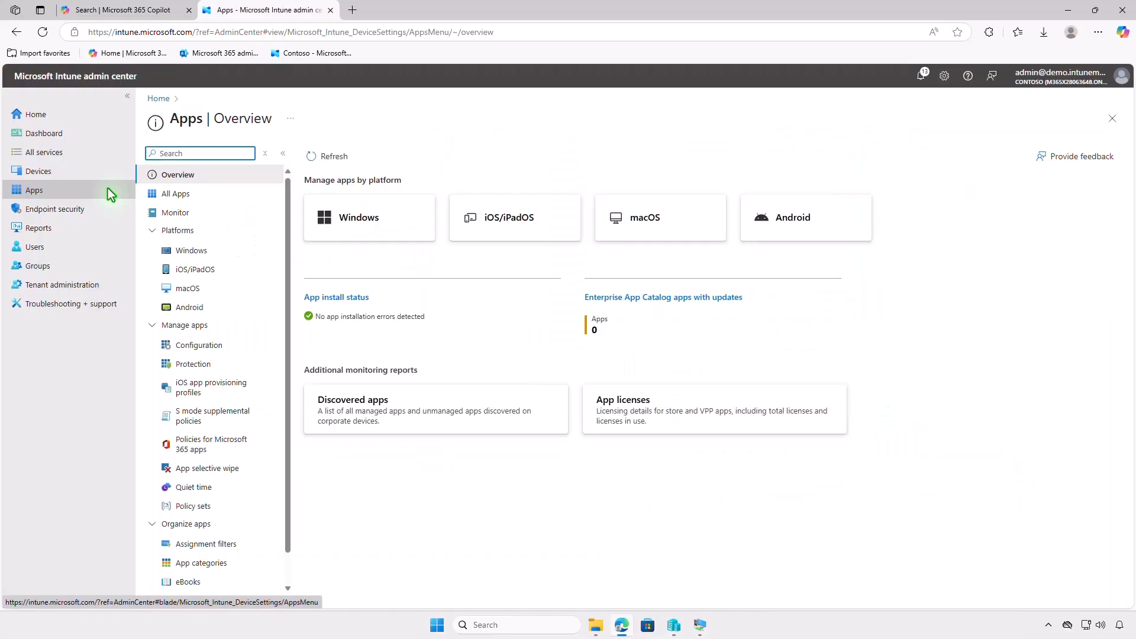
left_click(219, 250)
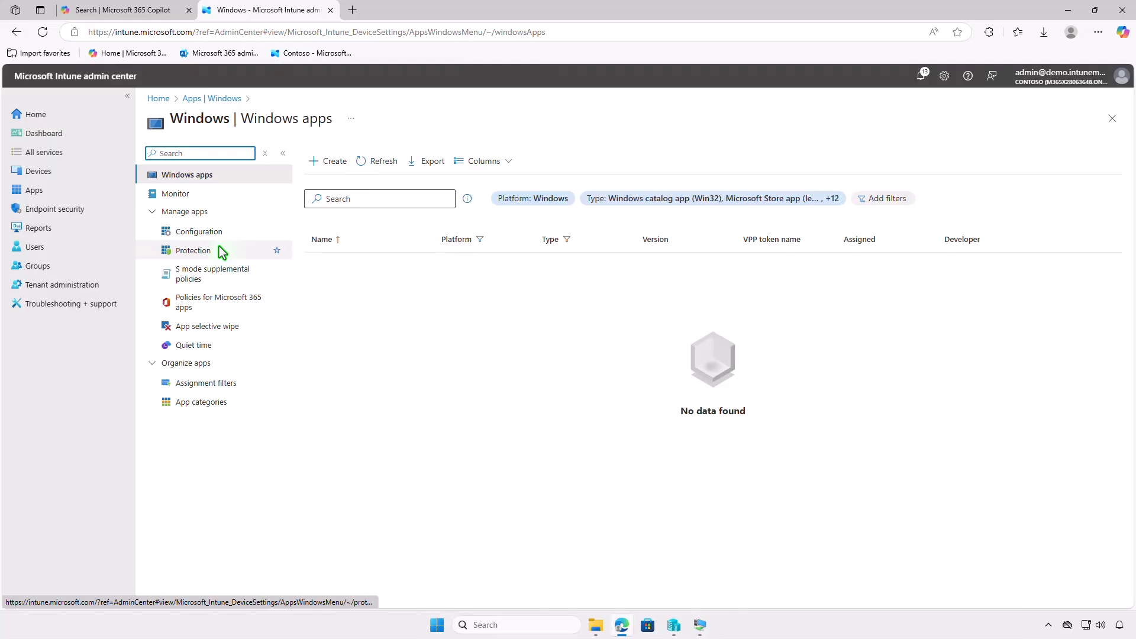
left_click(325, 167)
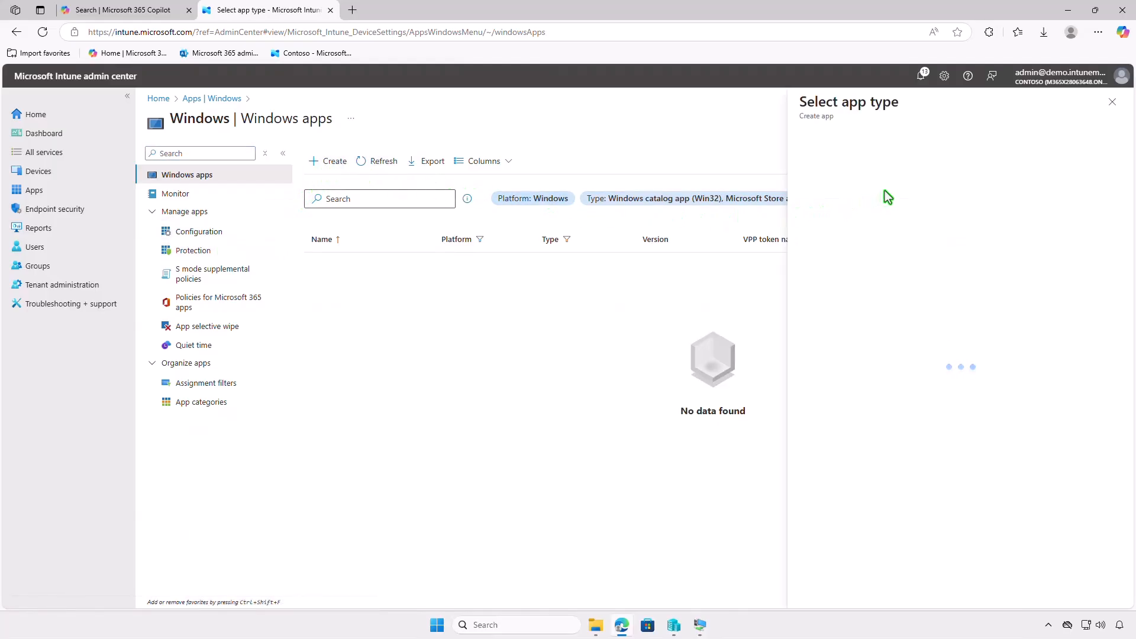
left_click(907, 159)
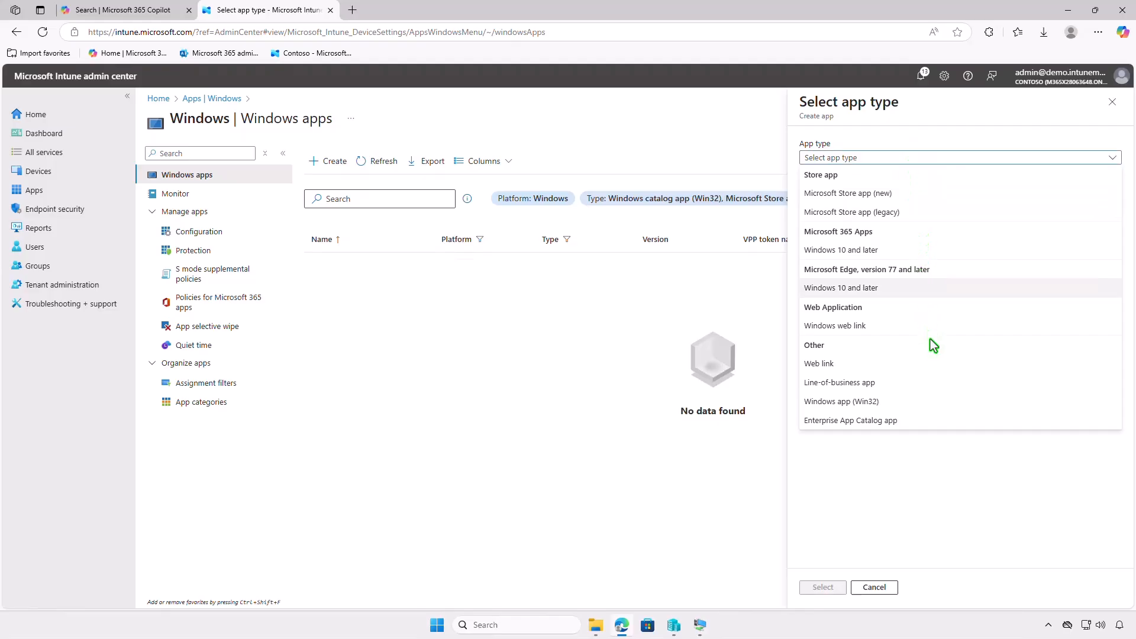
left_click(969, 419)
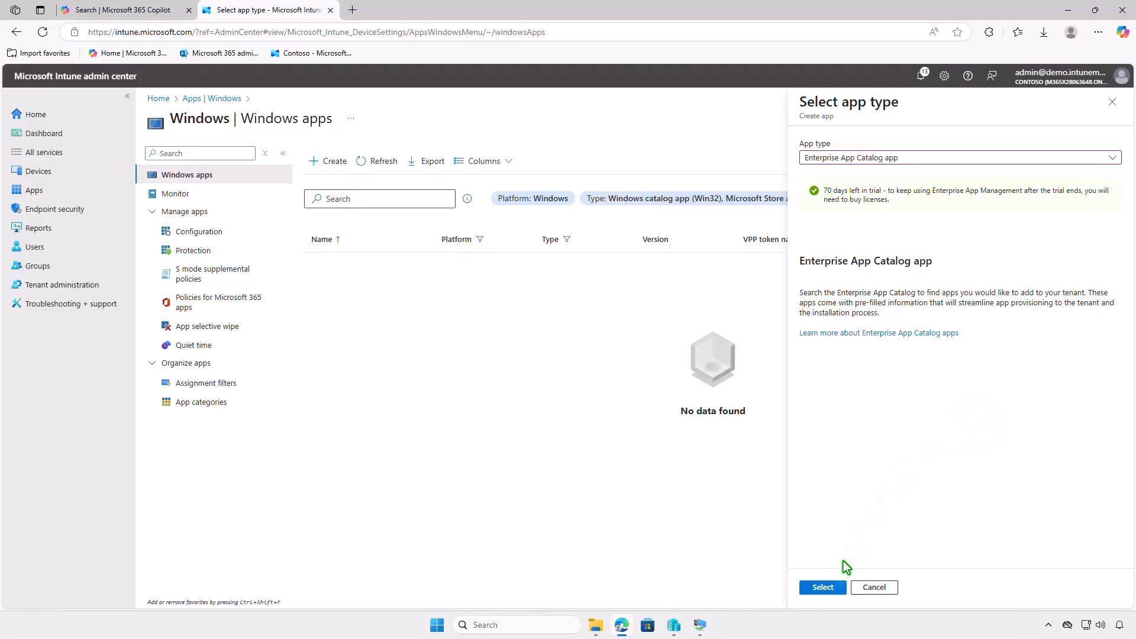
left_click(822, 586)
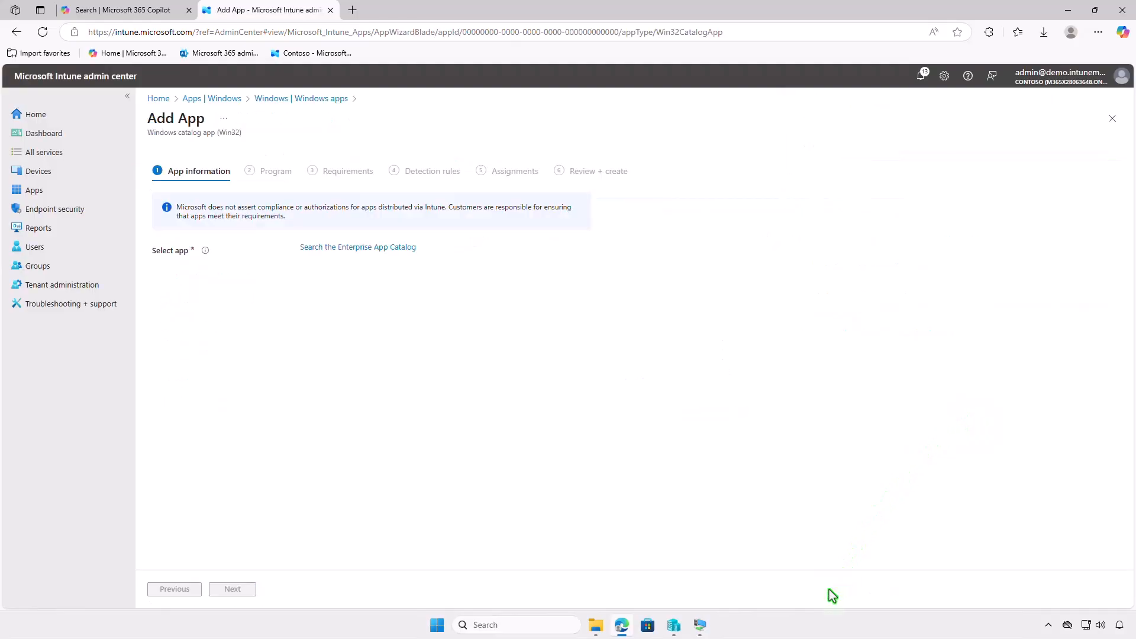
Search the Enterprise App Catalog for "oh" and select the Oh My Posh (x64) package, language en-US, version 26.1.0.
left_click(407, 248)
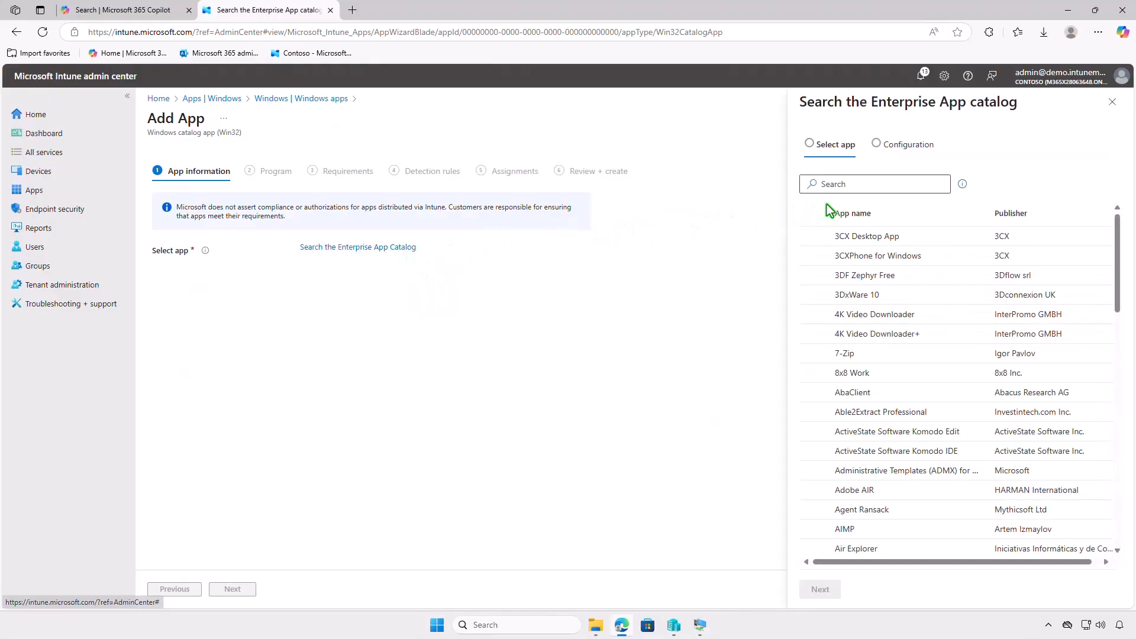
left_click(895, 185)
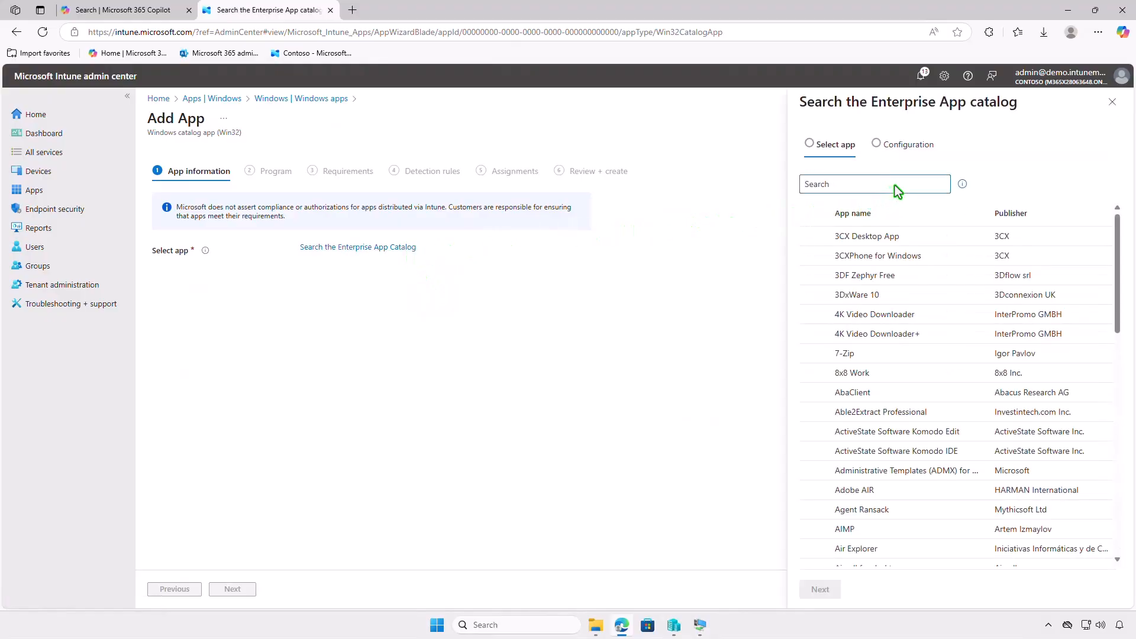
type("oh")
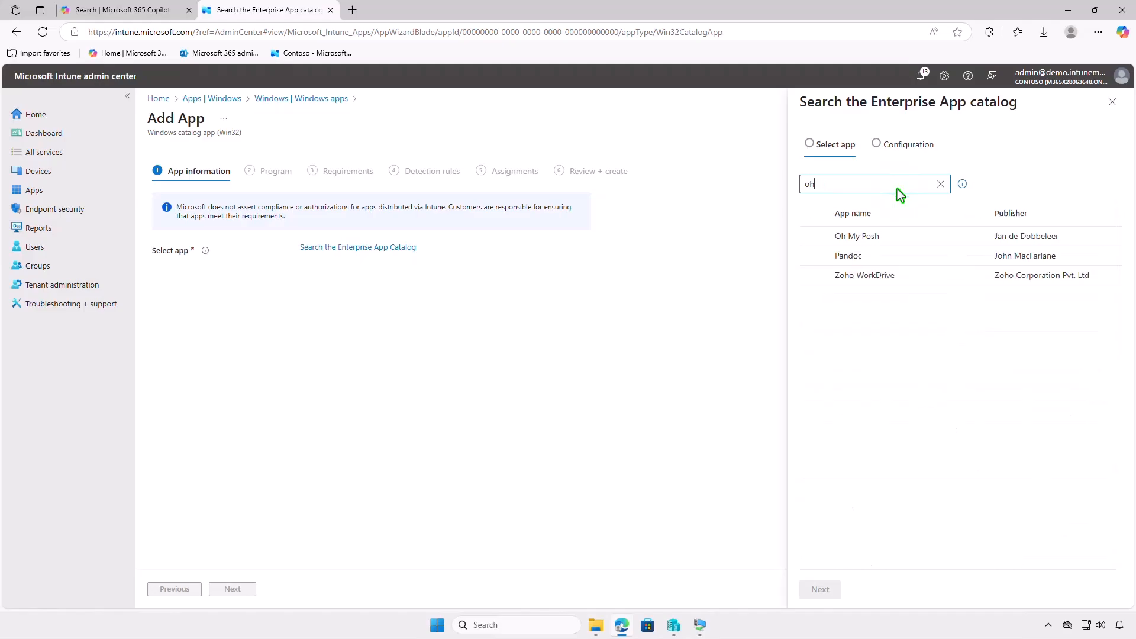
left_click(907, 234)
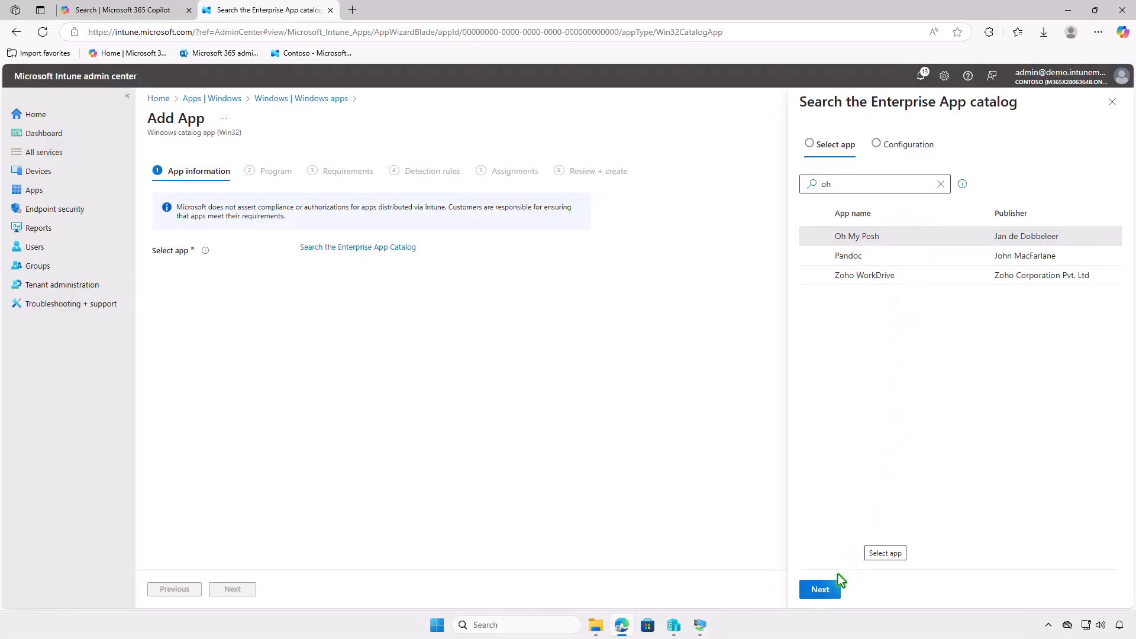
left_click(830, 590)
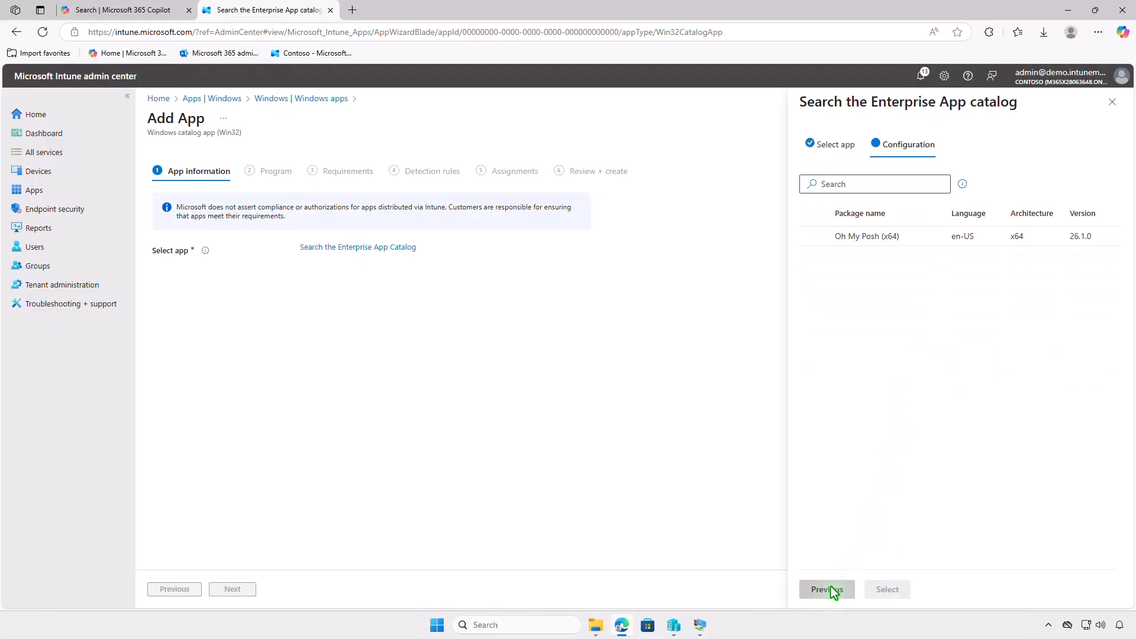
left_click(900, 239)
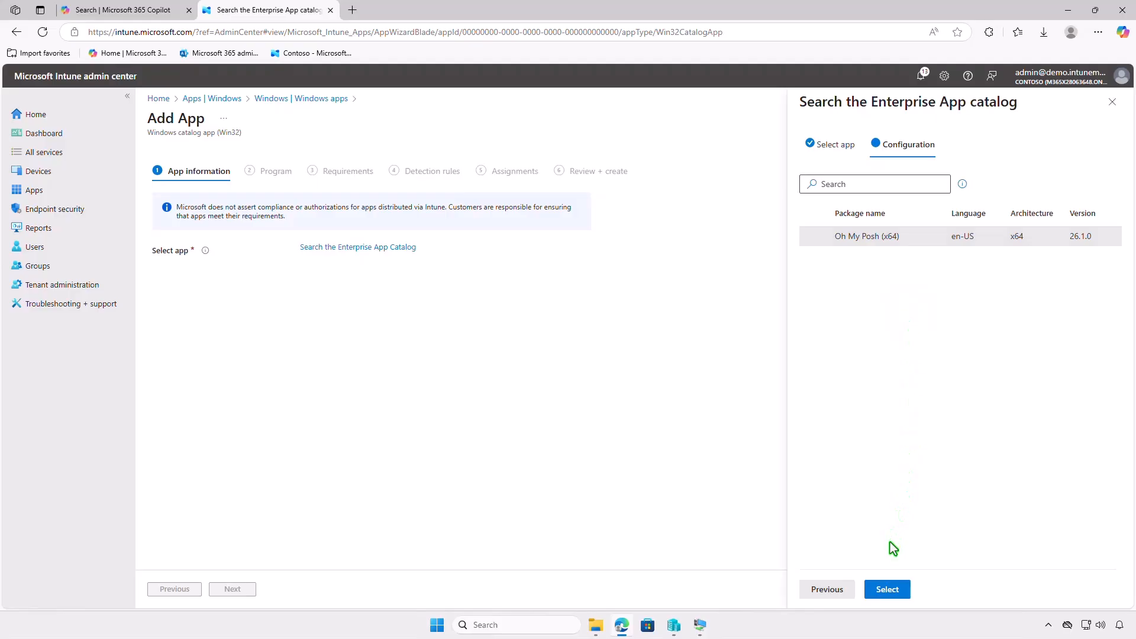
left_click(890, 588)
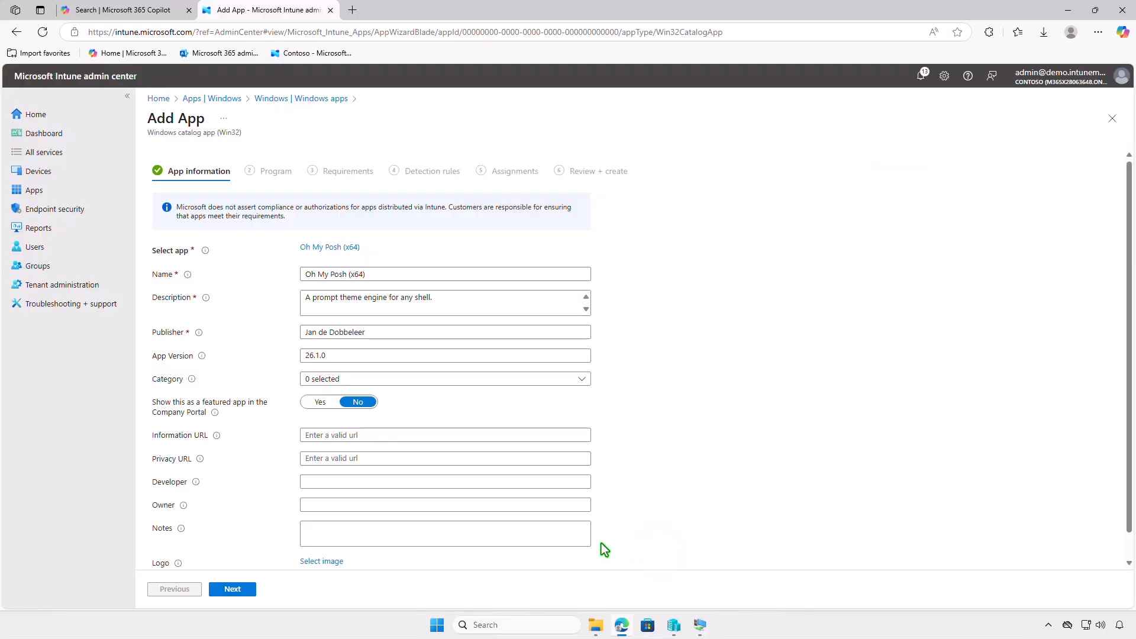
Accept the prefilled app information, program, requirements and detection rules for Oh My Posh (x64), proceeding to its assignments.
left_click(233, 590)
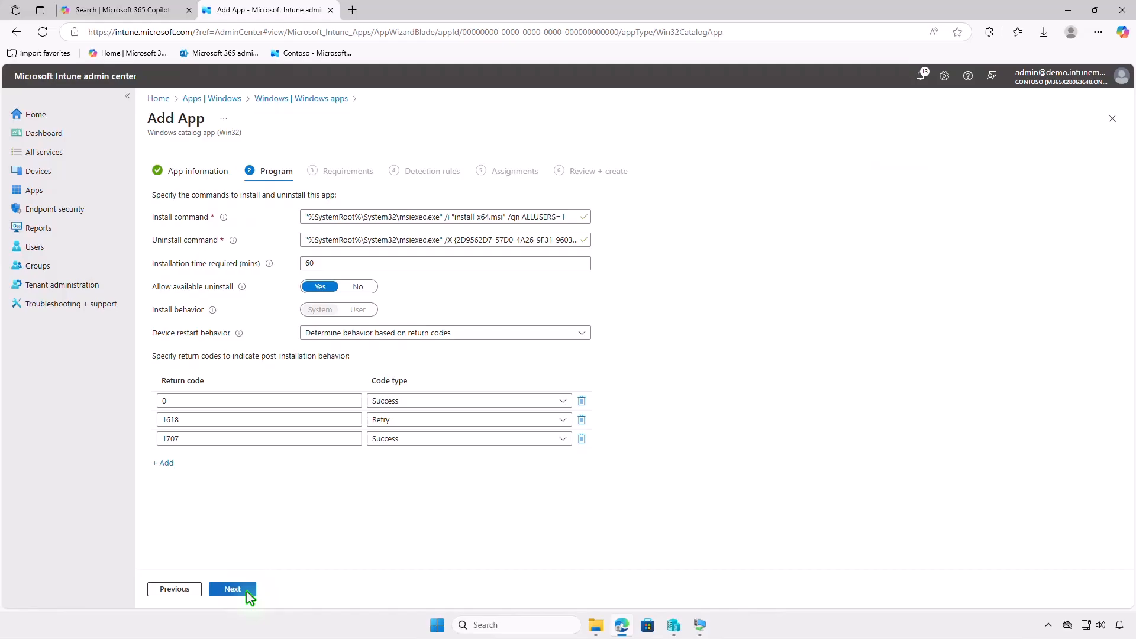
left_click(247, 591)
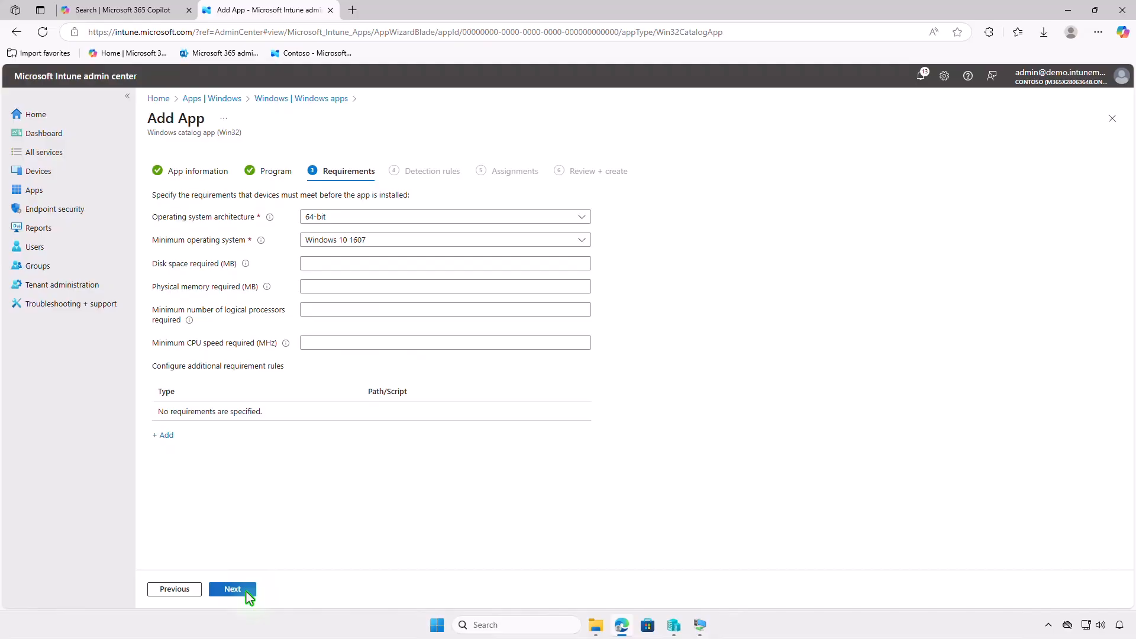
left_click(246, 591)
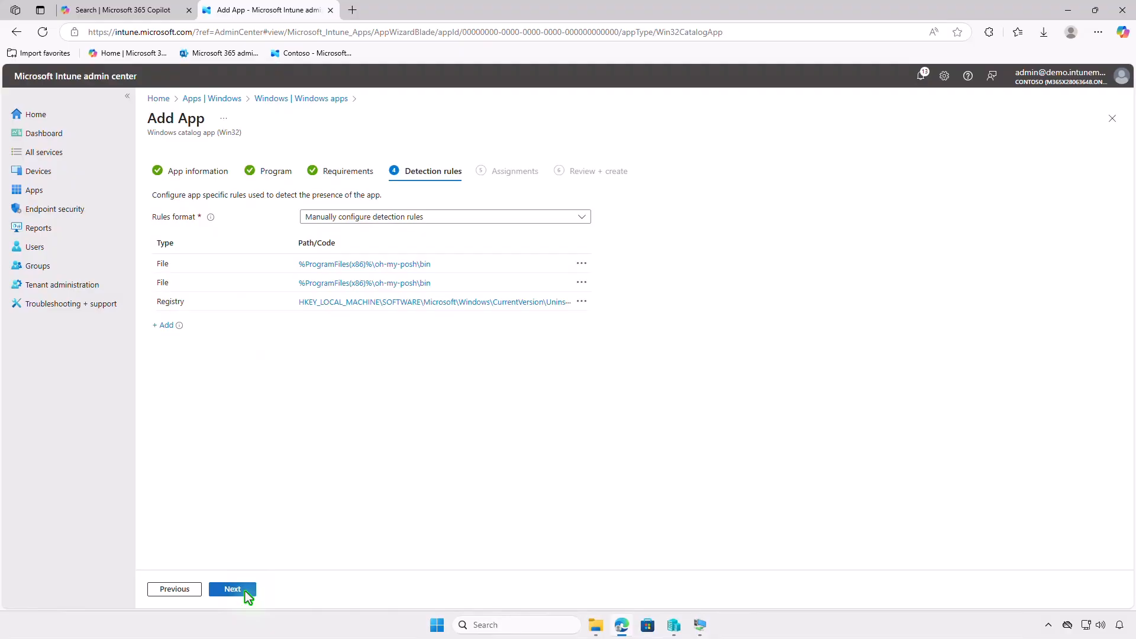
left_click(233, 590)
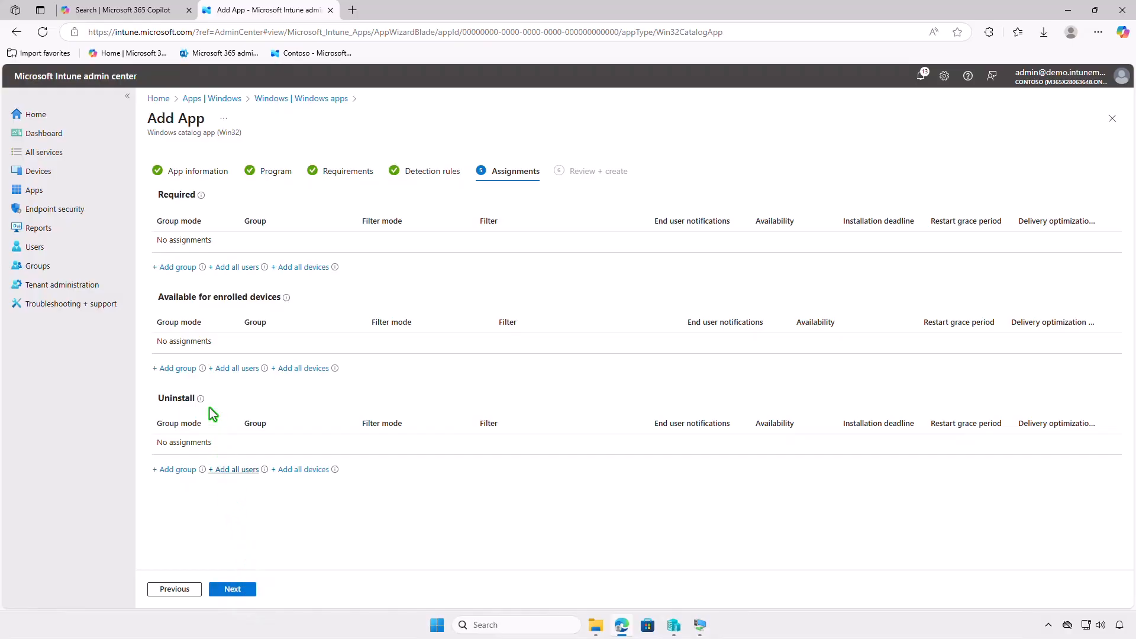
Assign the catalog app as Required to the Test_Devices group and create the app.
left_click(186, 268)
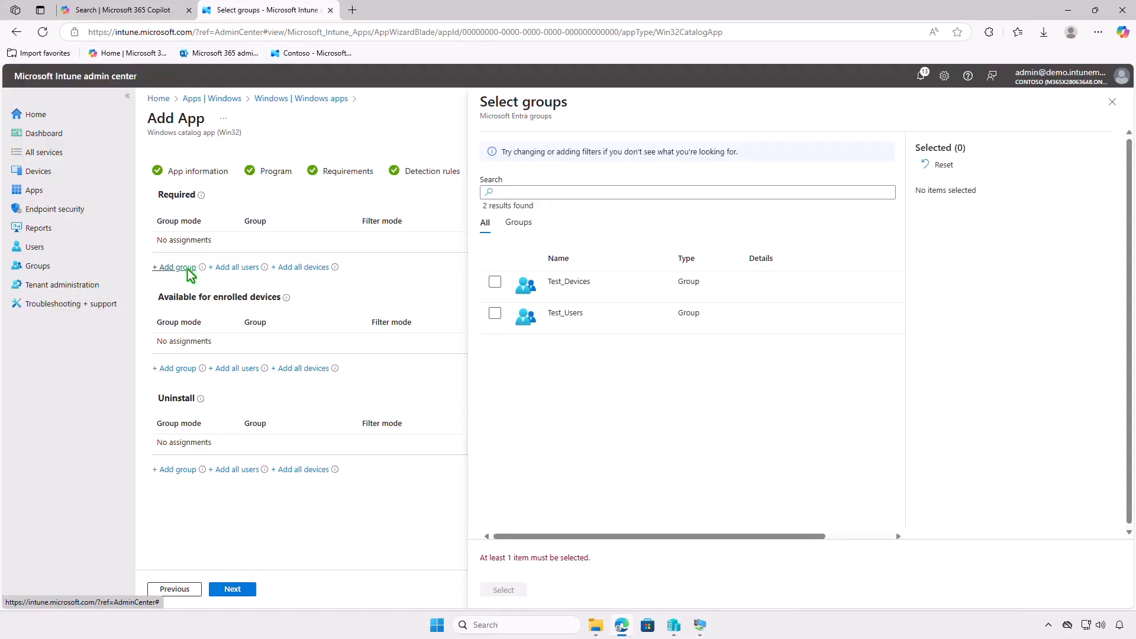
left_click(494, 283)
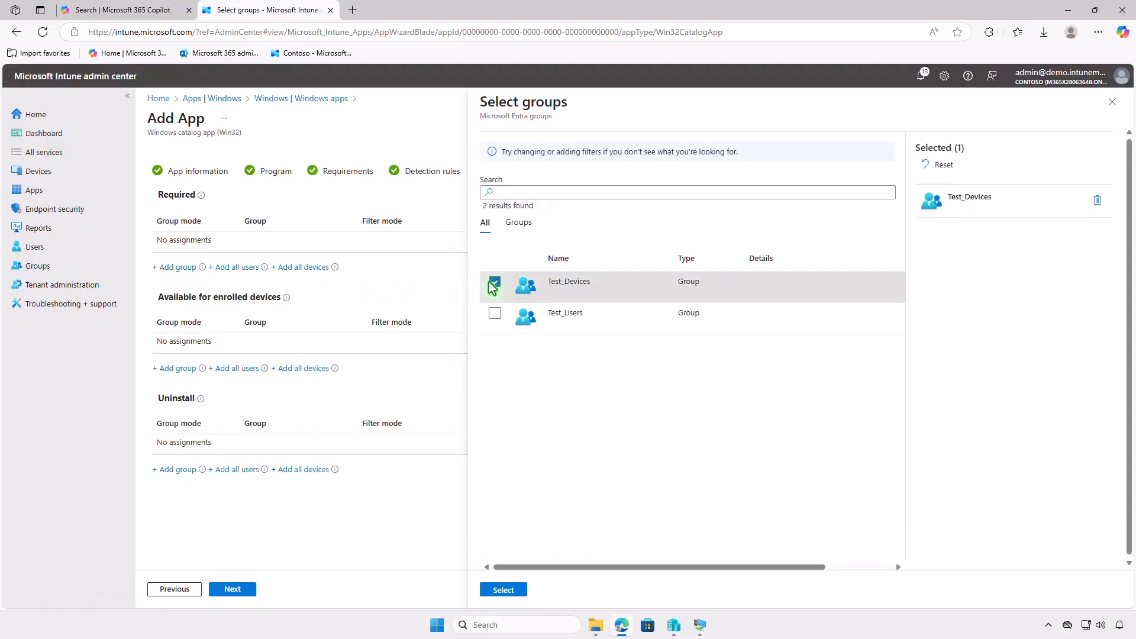
left_click(506, 590)
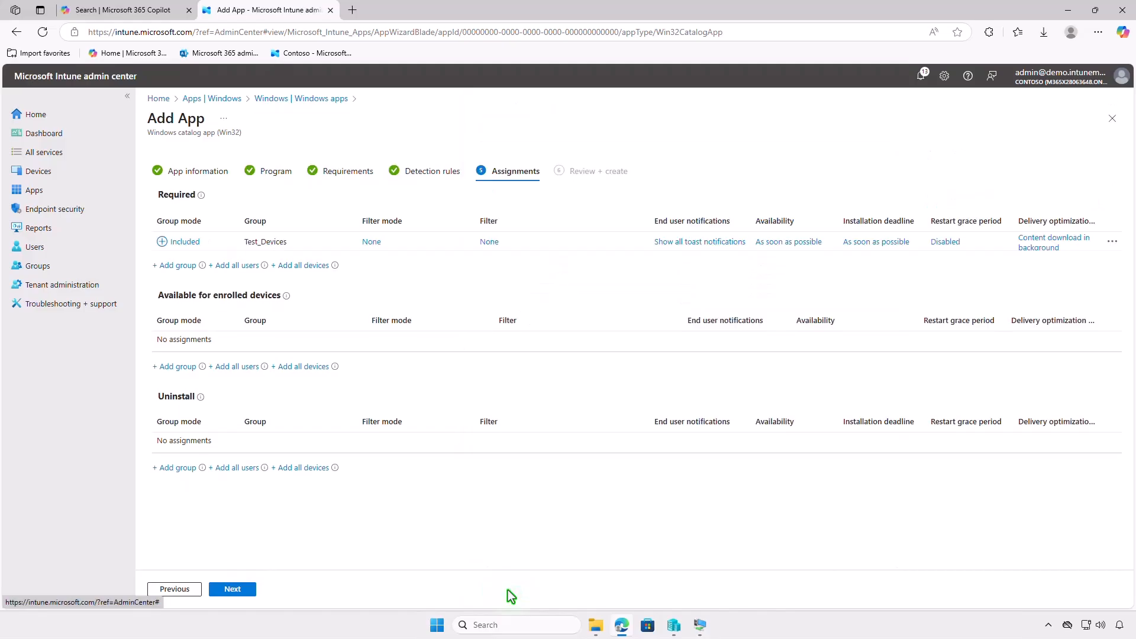
left_click(245, 589)
left_click(245, 590)
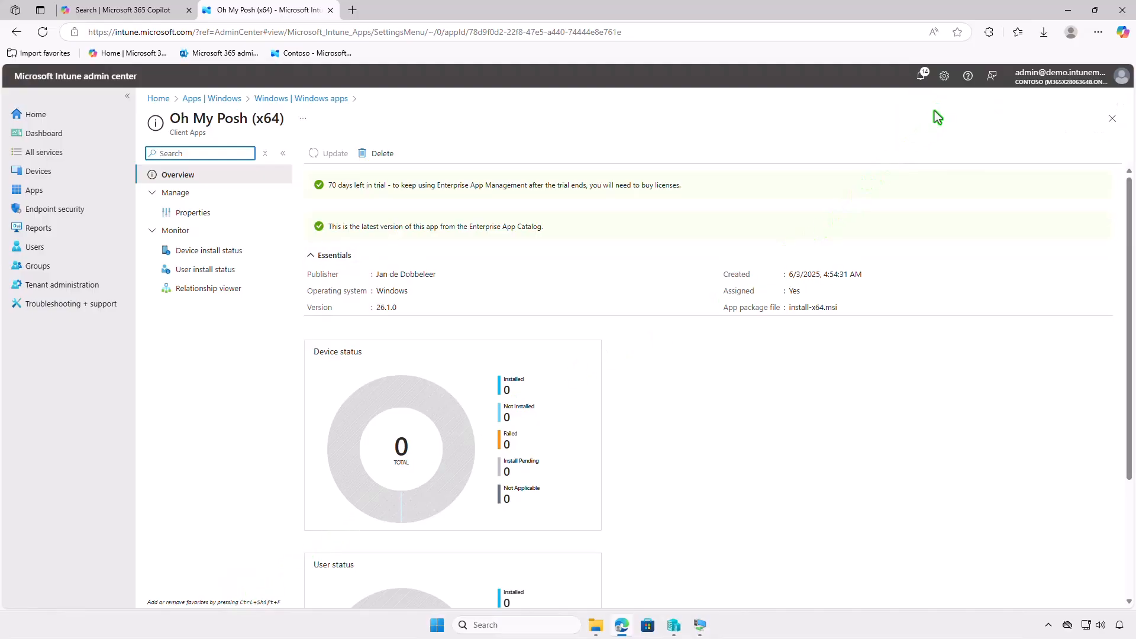
Switch to the WIN10-CTL virtual machine, sync the device in Company Portal and check the Oh My Posh (x64) installation notifications.
left_click(1068, 11)
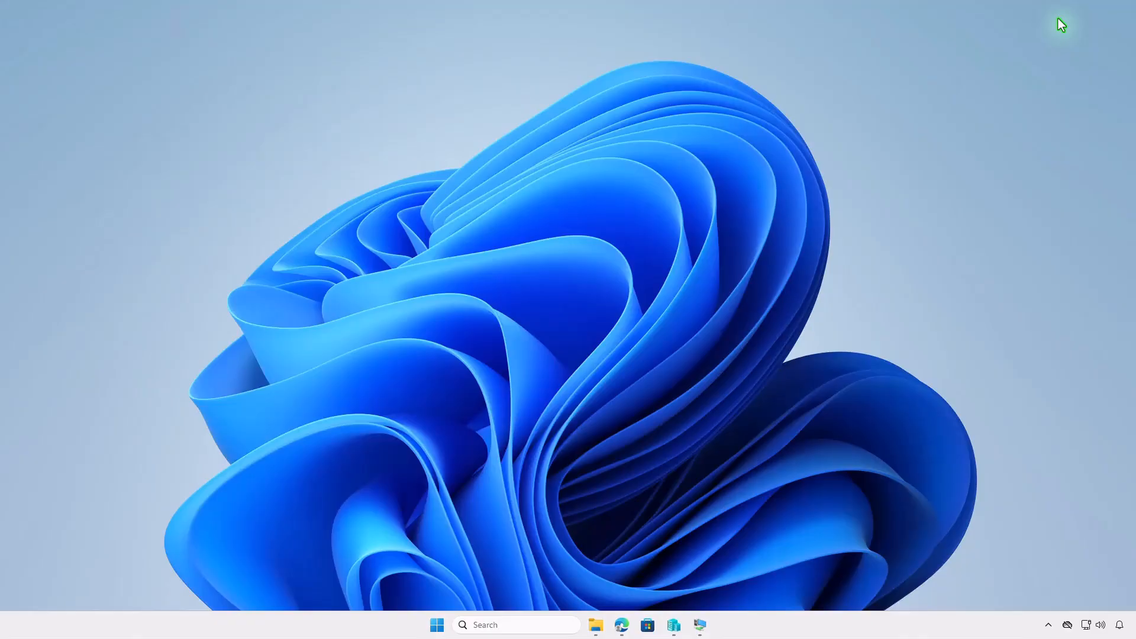
left_click(701, 628)
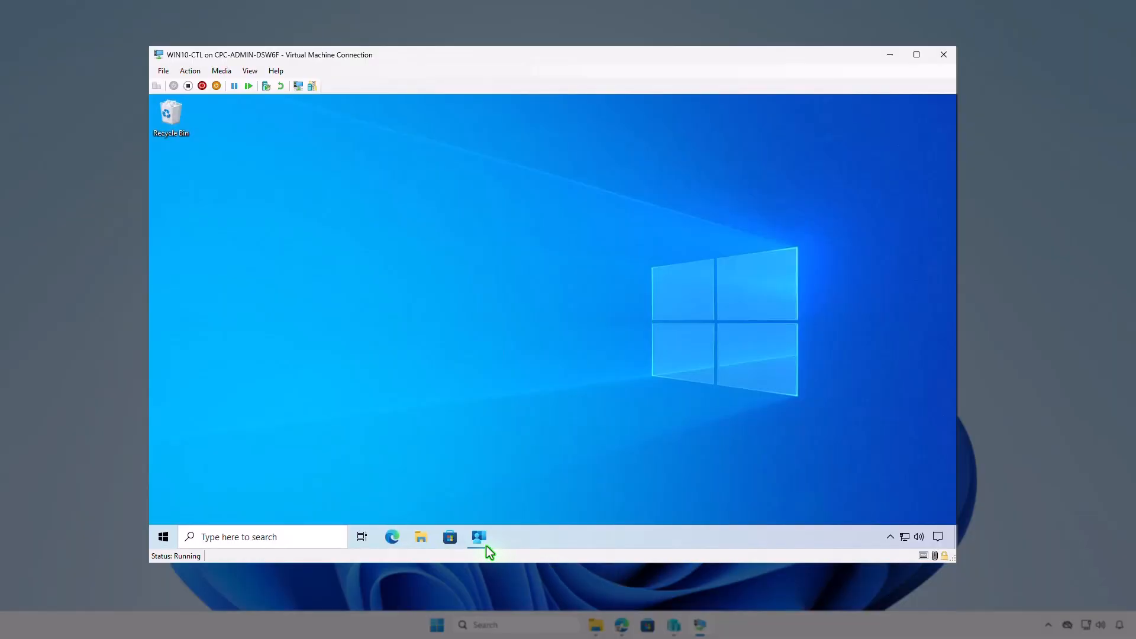
left_click(479, 540)
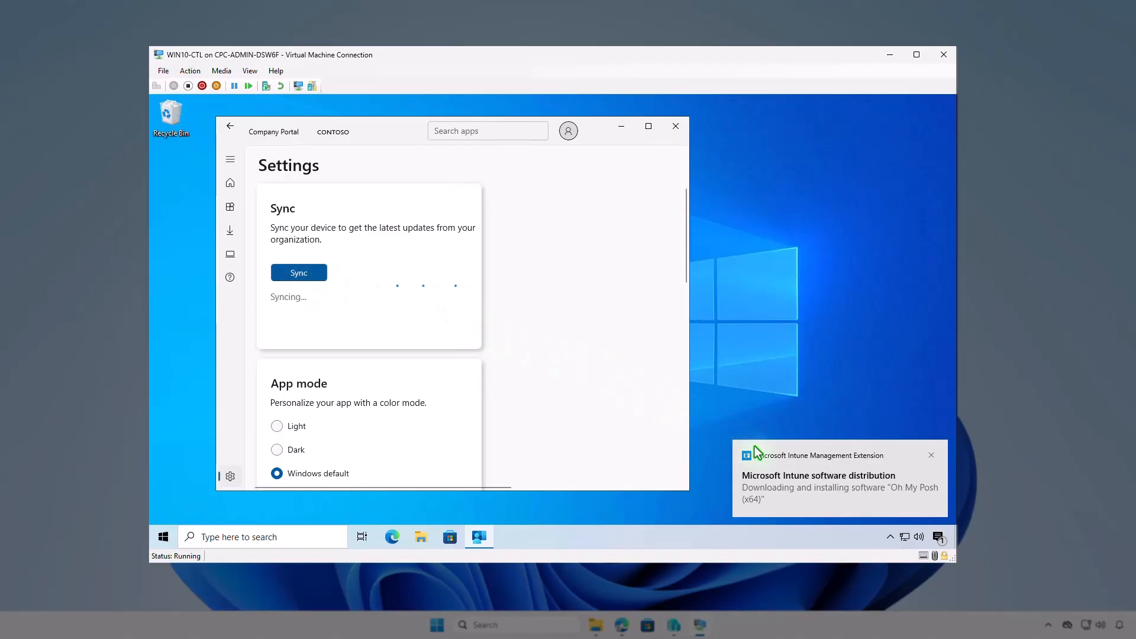
left_click(938, 537)
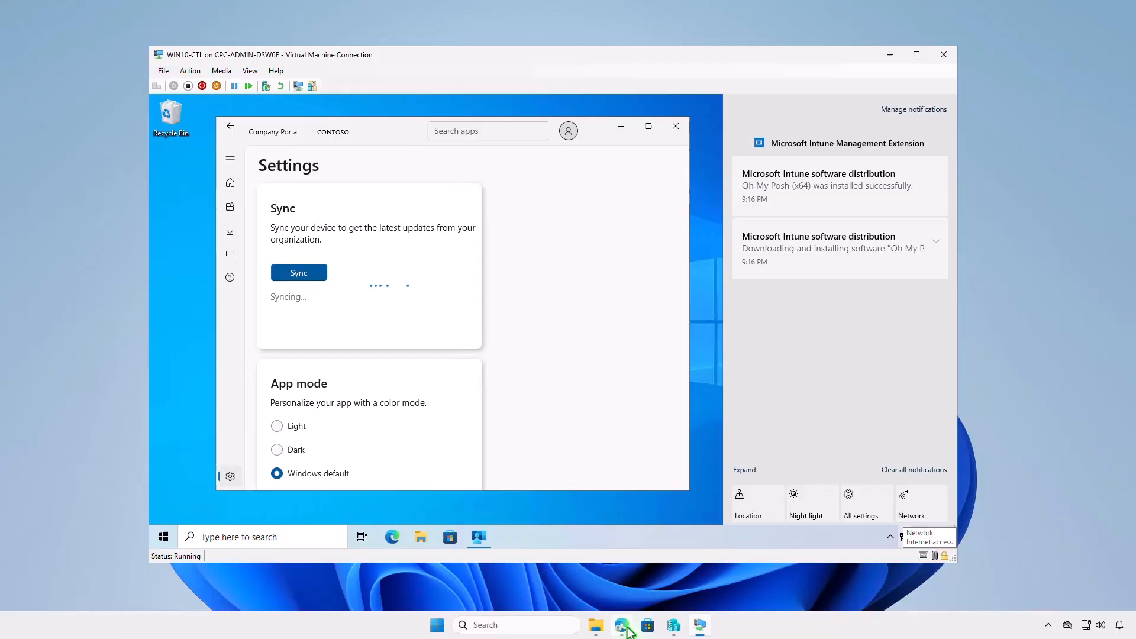
Switch back to Edge and remove Test_Devices from the Required assignments in Oh My Posh (x64)'s properties.
left_click(623, 627)
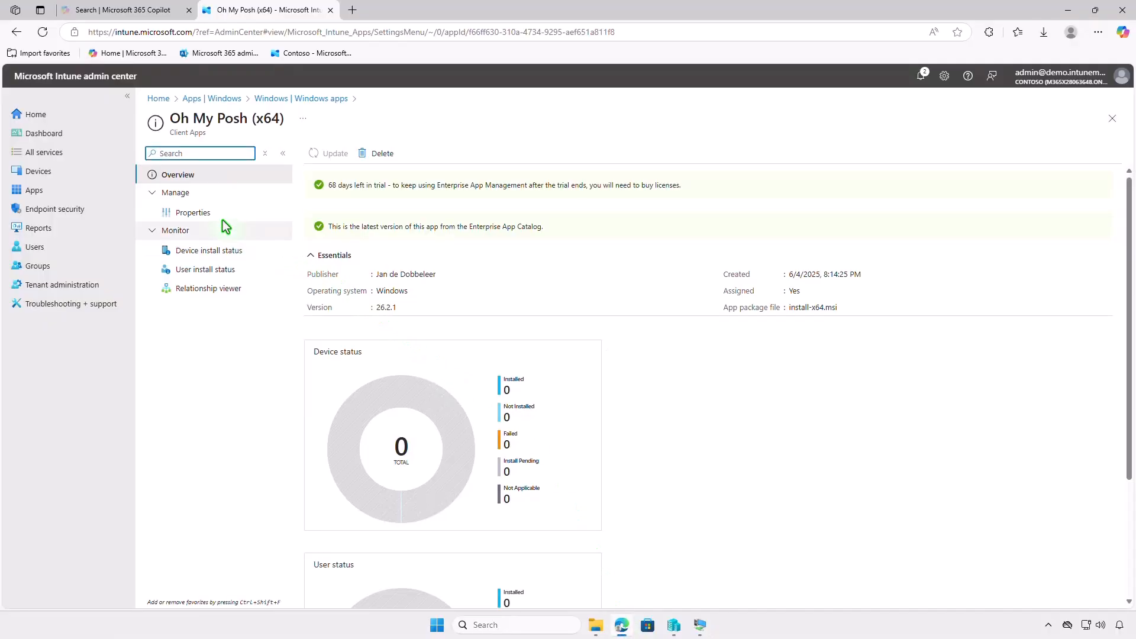
left_click(216, 216)
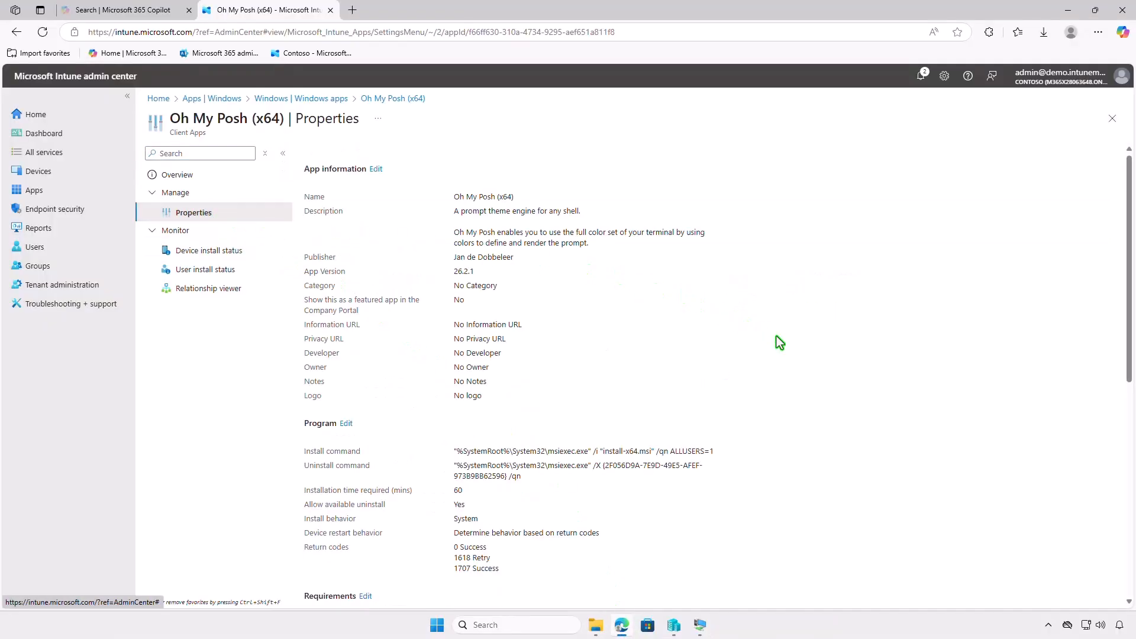
scroll(776, 337, "down", 6)
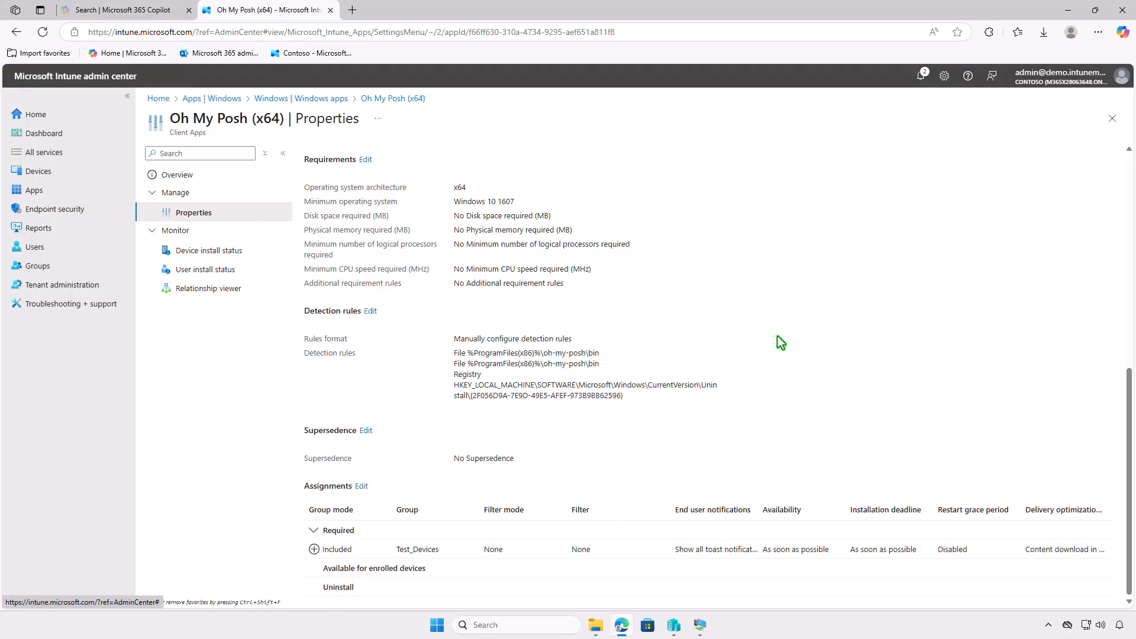
left_click(361, 486)
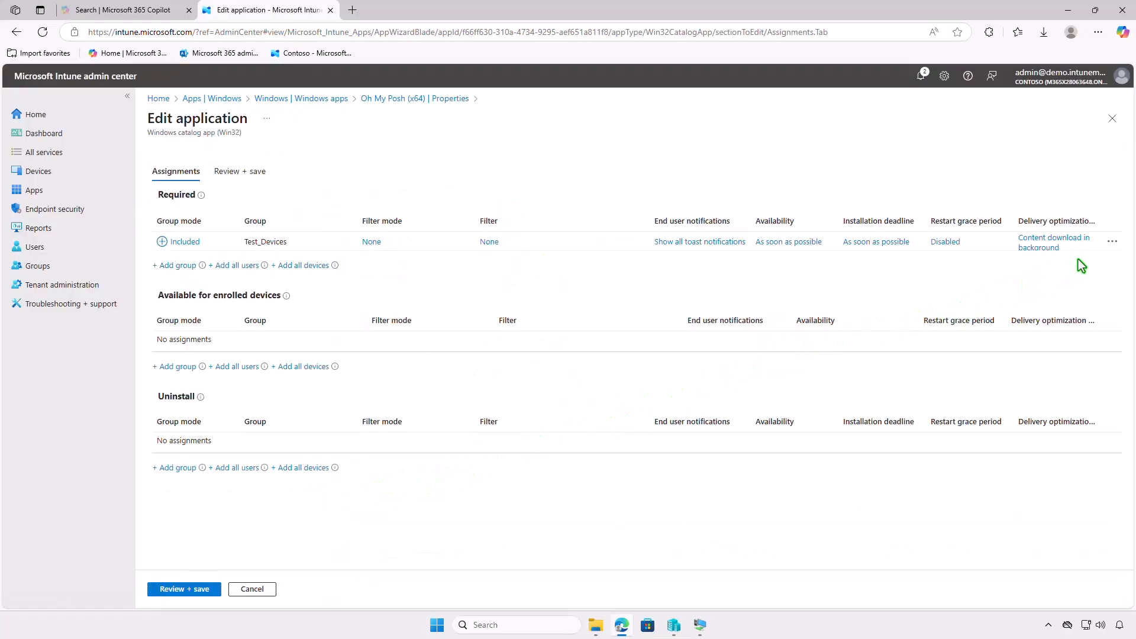
left_click(1112, 242)
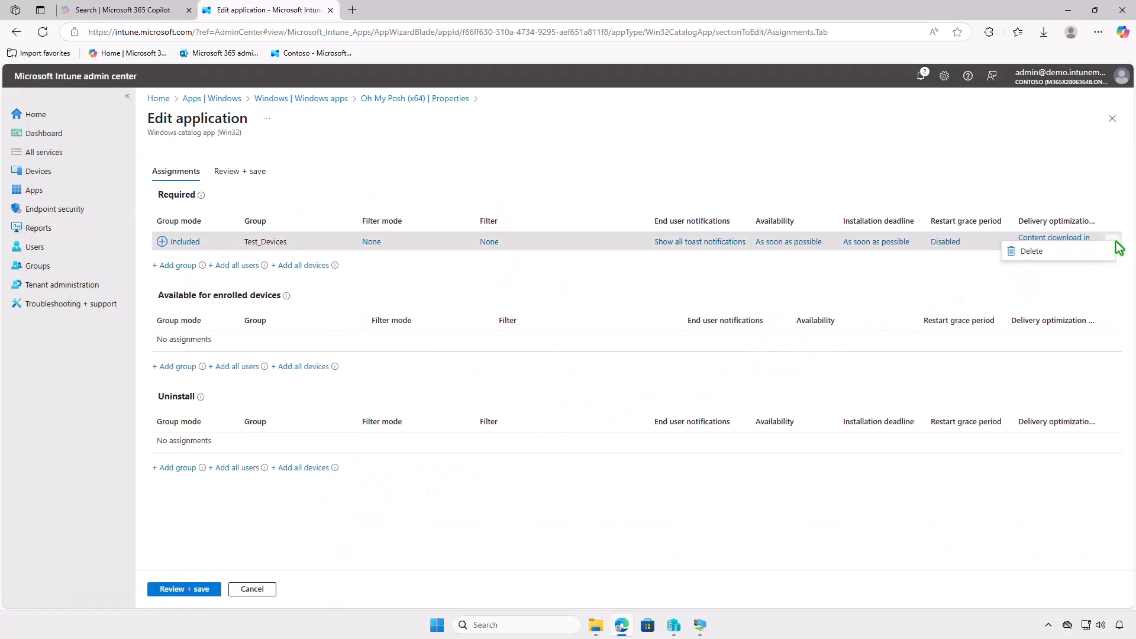
left_click(1079, 252)
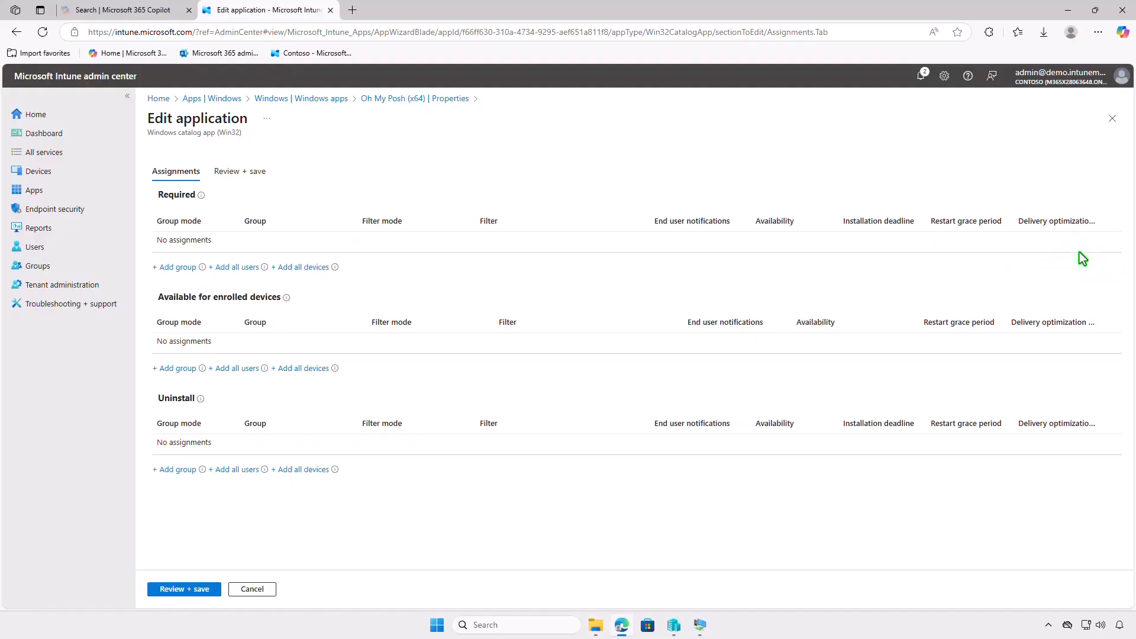
Add the Test_Devices group to the Uninstall assignments of the catalog app and save the changes.
left_click(187, 472)
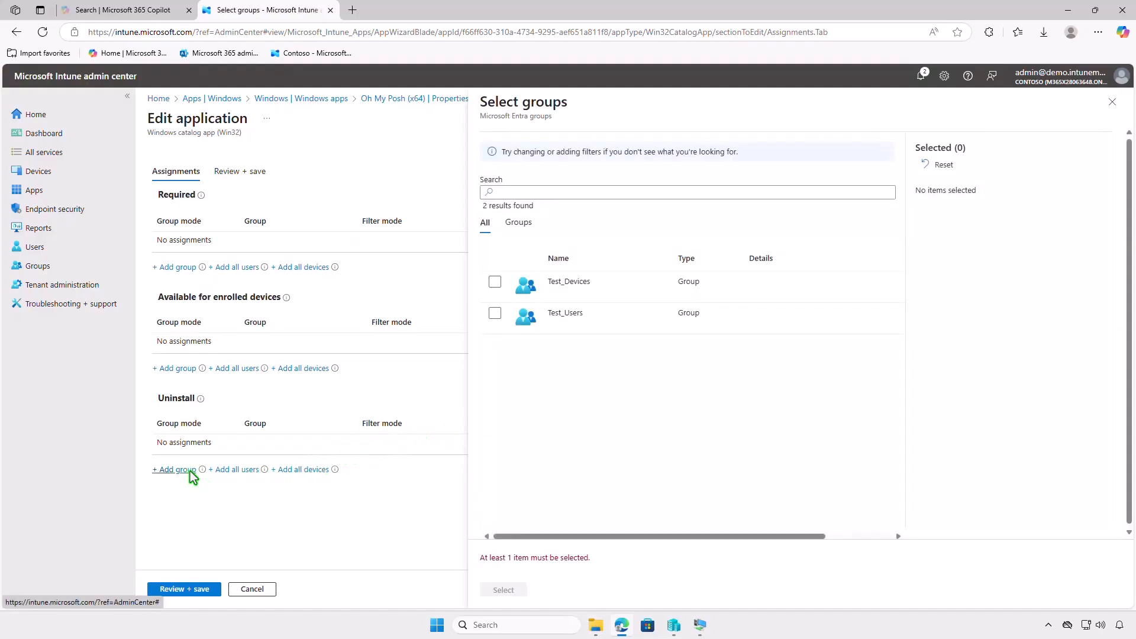
left_click(495, 282)
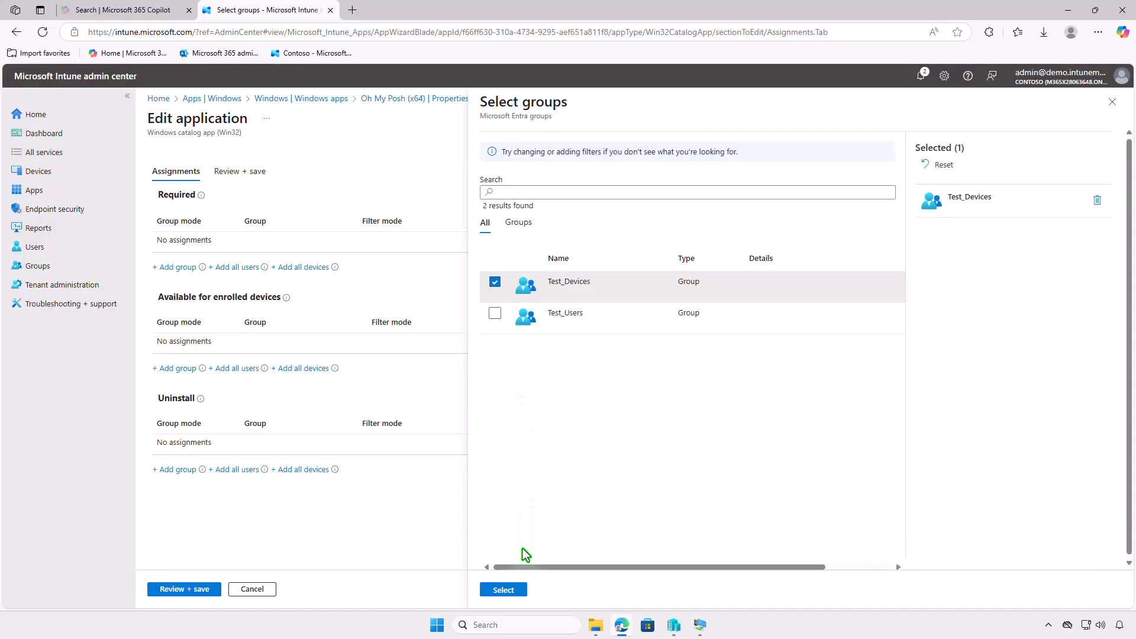
left_click(515, 590)
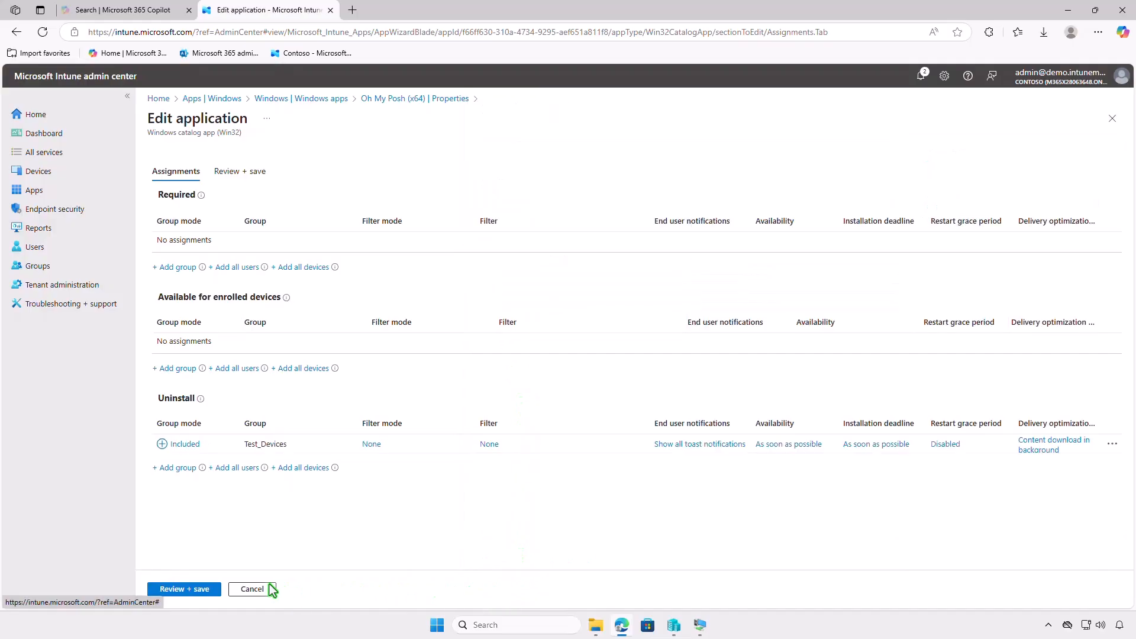
left_click(171, 589)
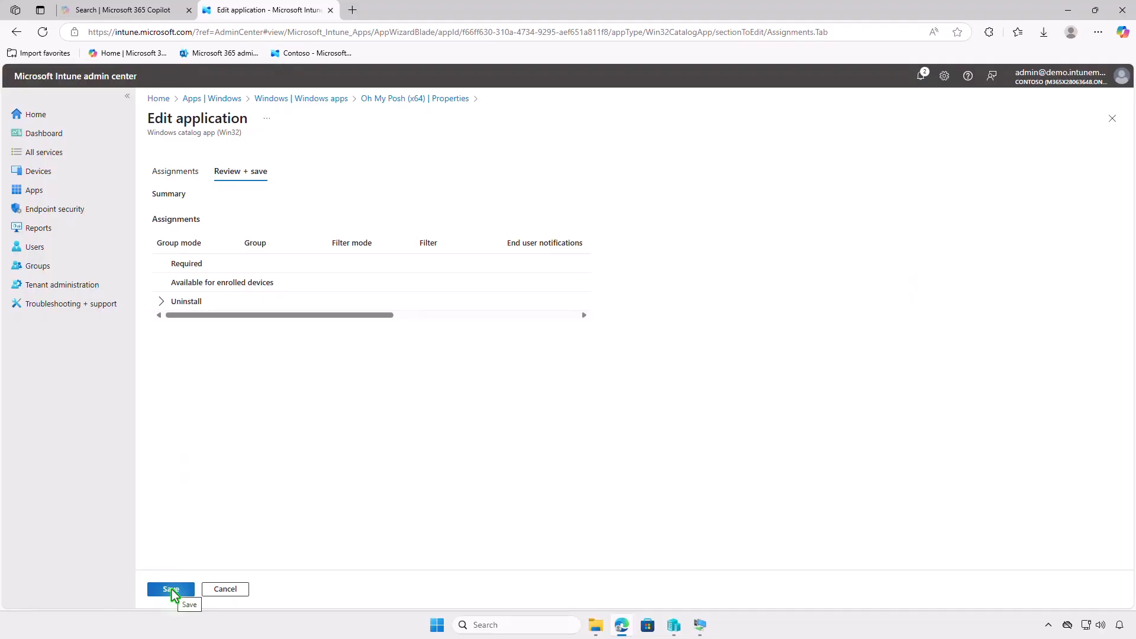
left_click(171, 590)
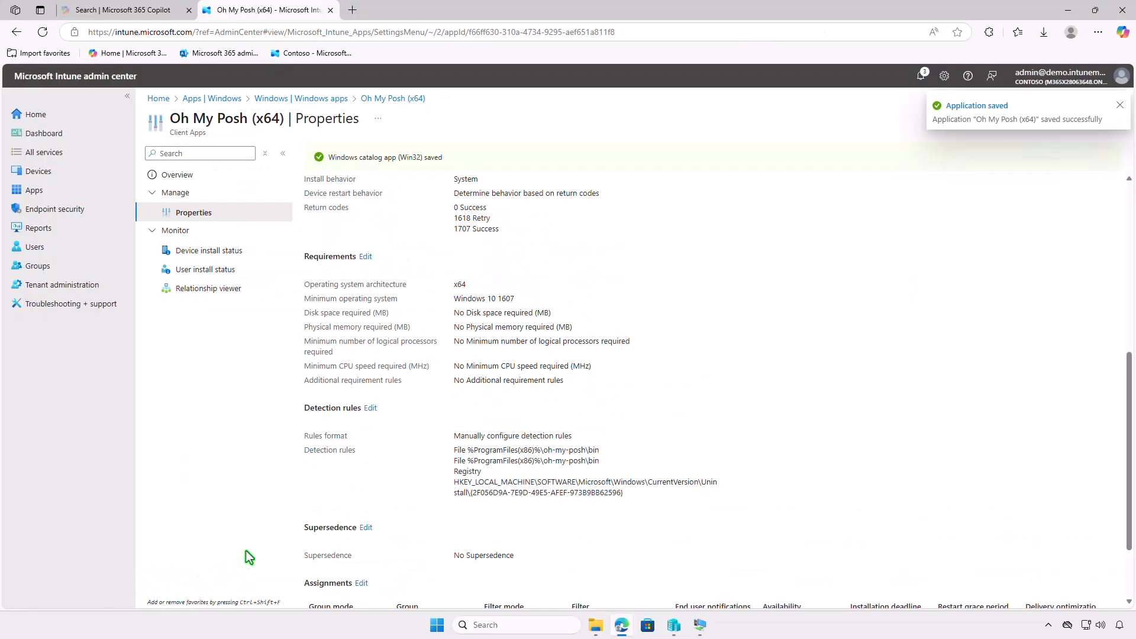
Return to the WIN10-CTL virtual machine, sync Company Portal again and check the notifications for the Oh My Posh (x64) uninstall.
left_click(1068, 18)
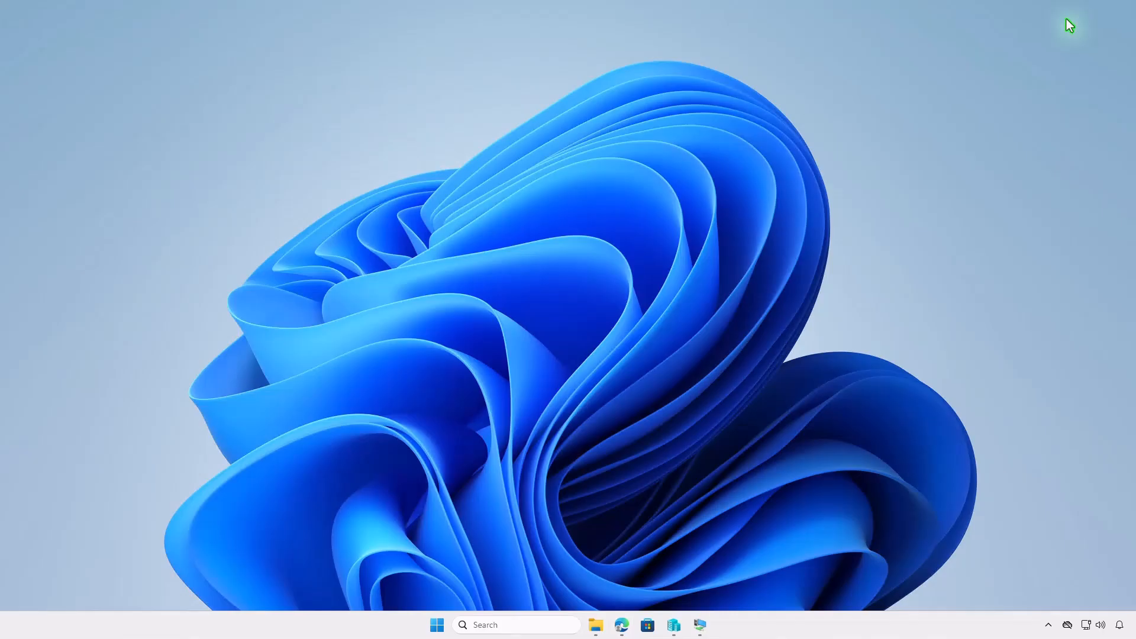
left_click(700, 625)
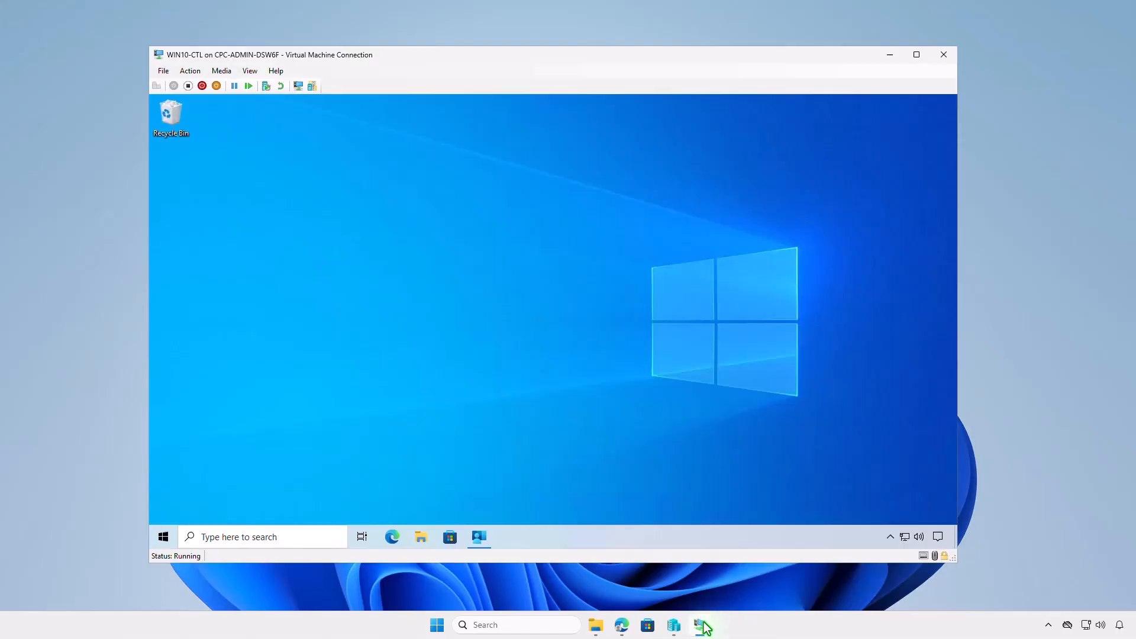
left_click(481, 537)
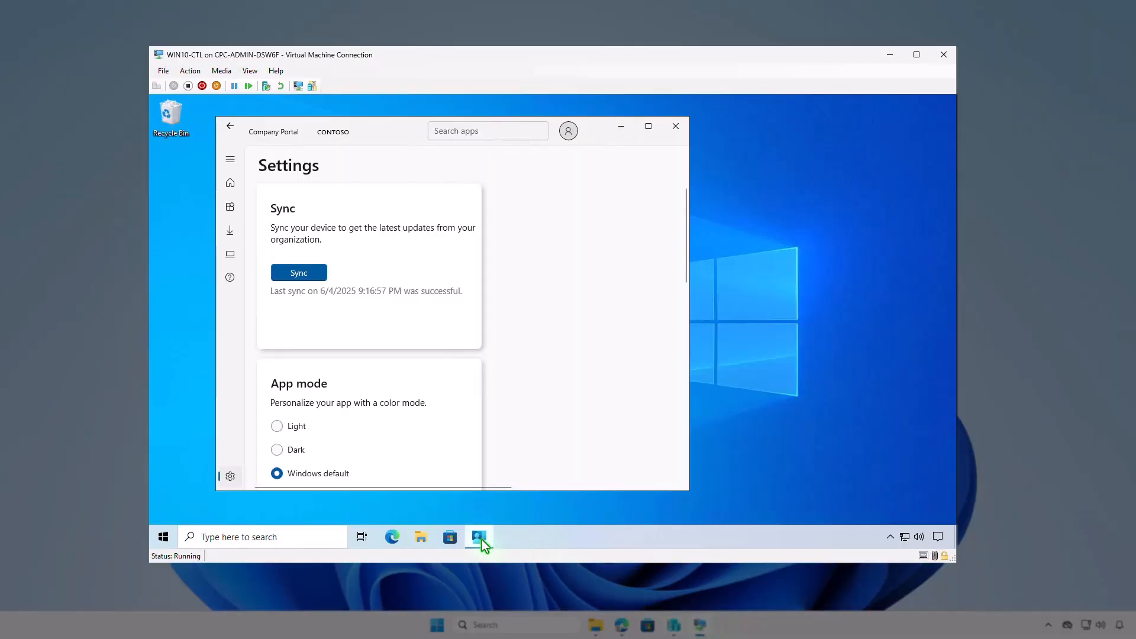
left_click(313, 280)
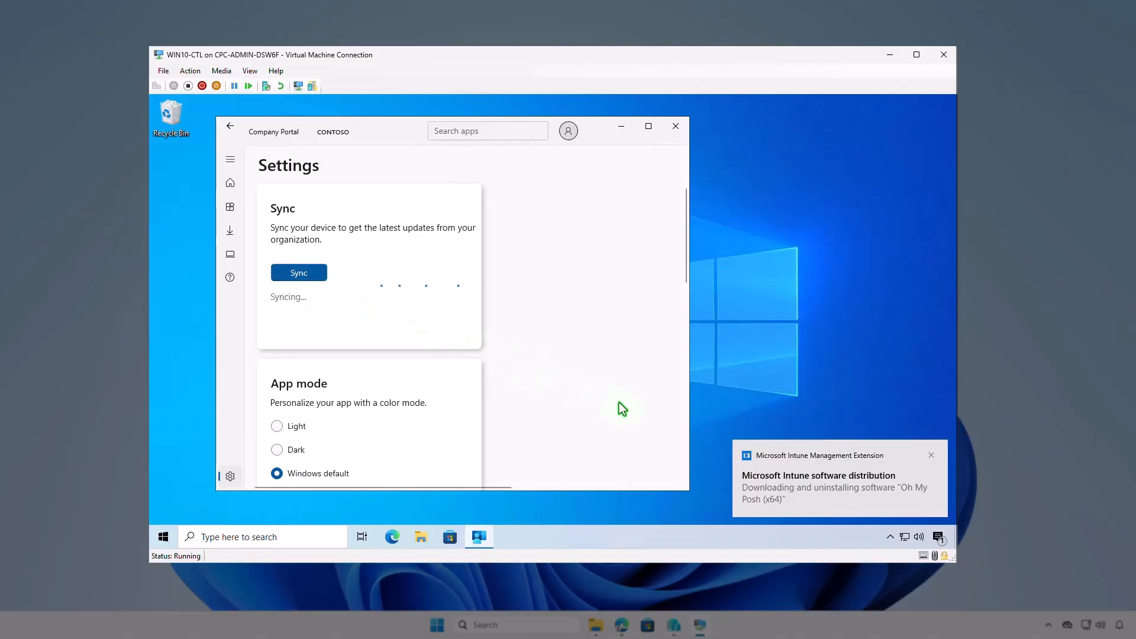
left_click(940, 537)
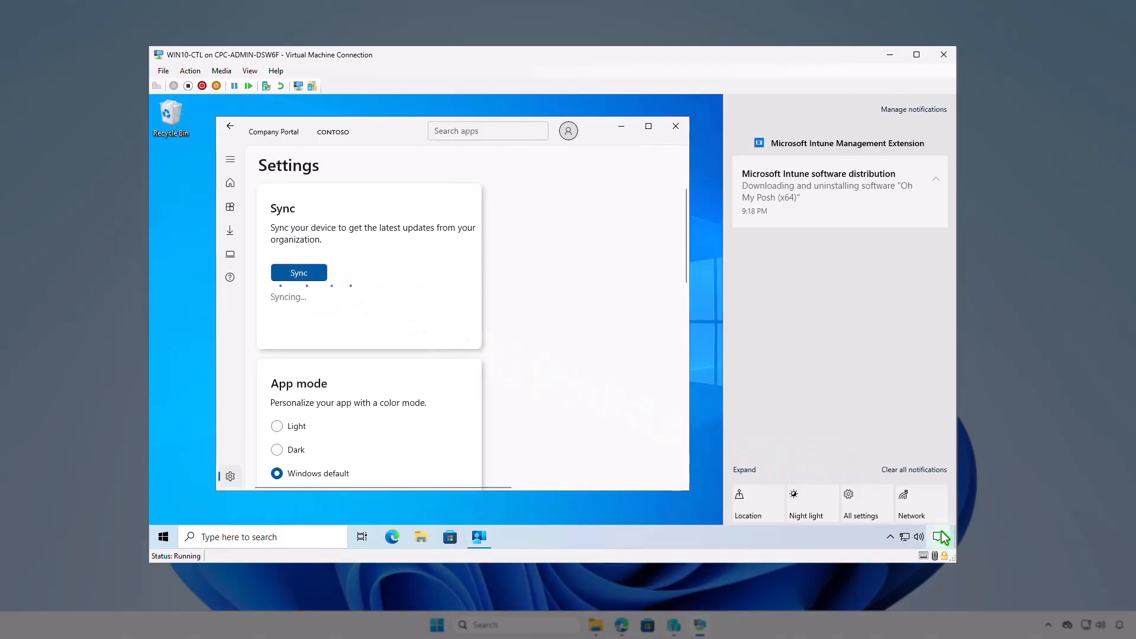